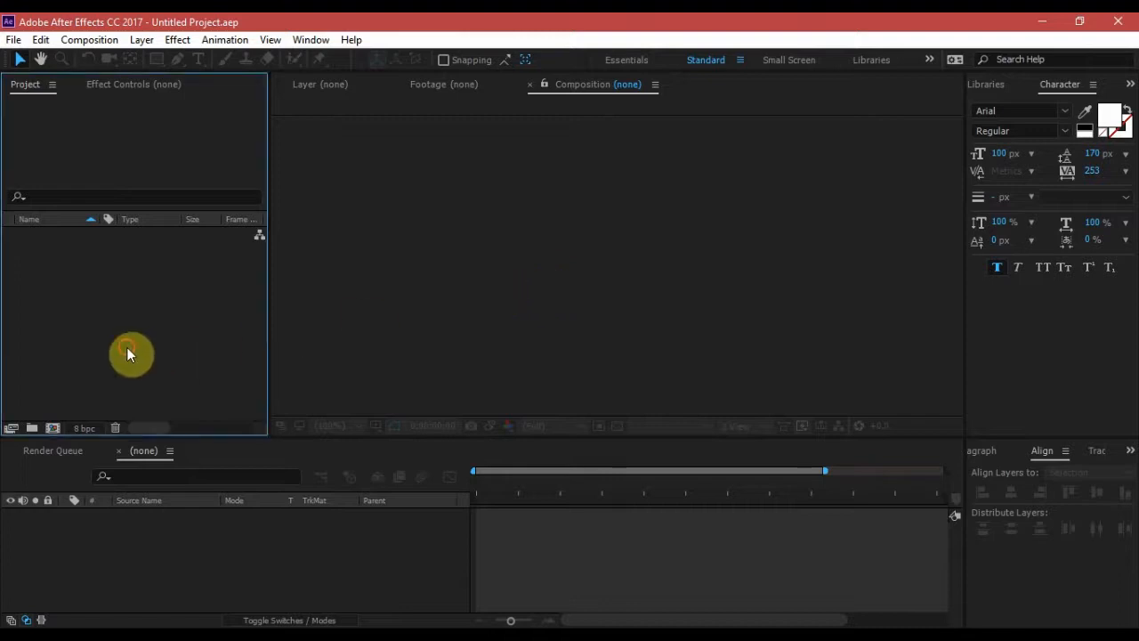
Step: Create a 1920 x 817 px composition named MAIN at 29.97 fps with a duration of 0;00;35;08
right_click(142, 317)
left_click(172, 331)
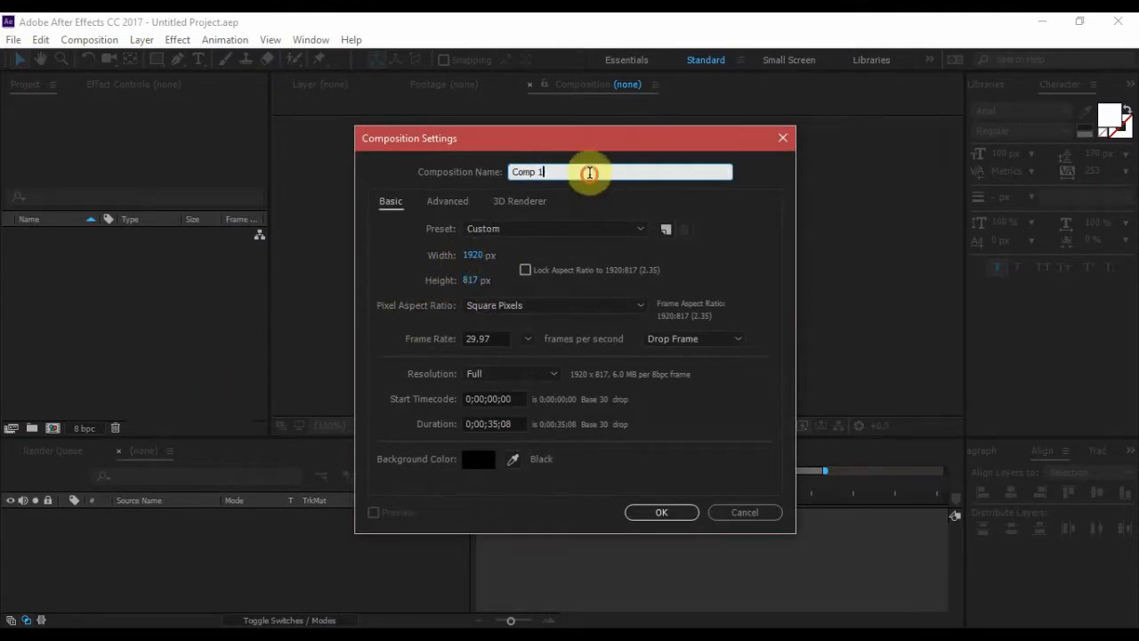
type("MAIN")
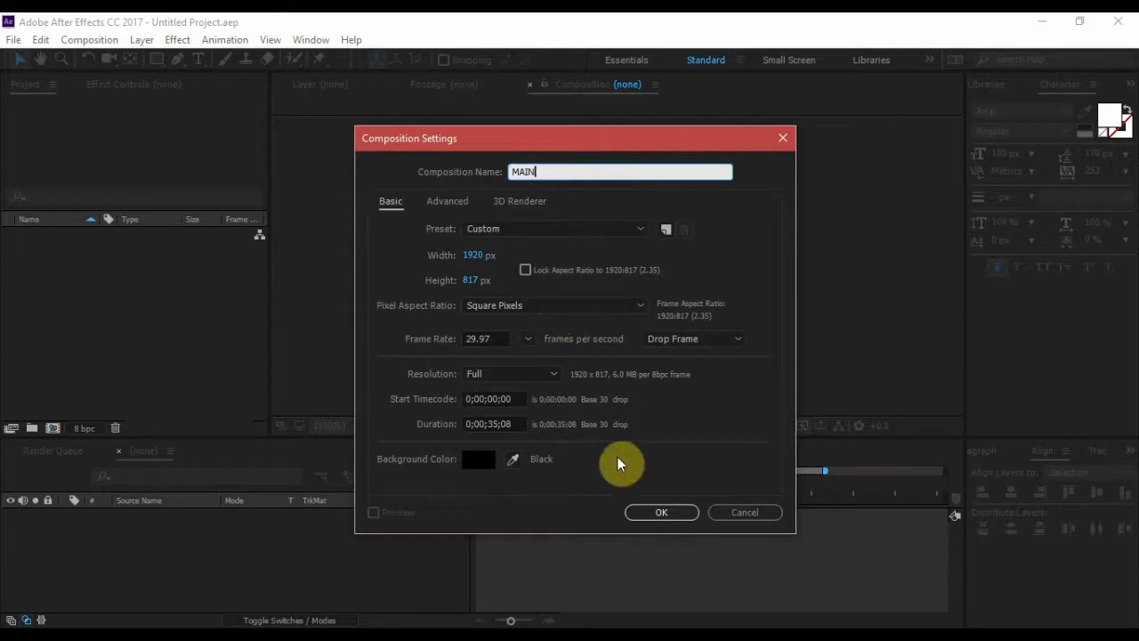
left_click(654, 511)
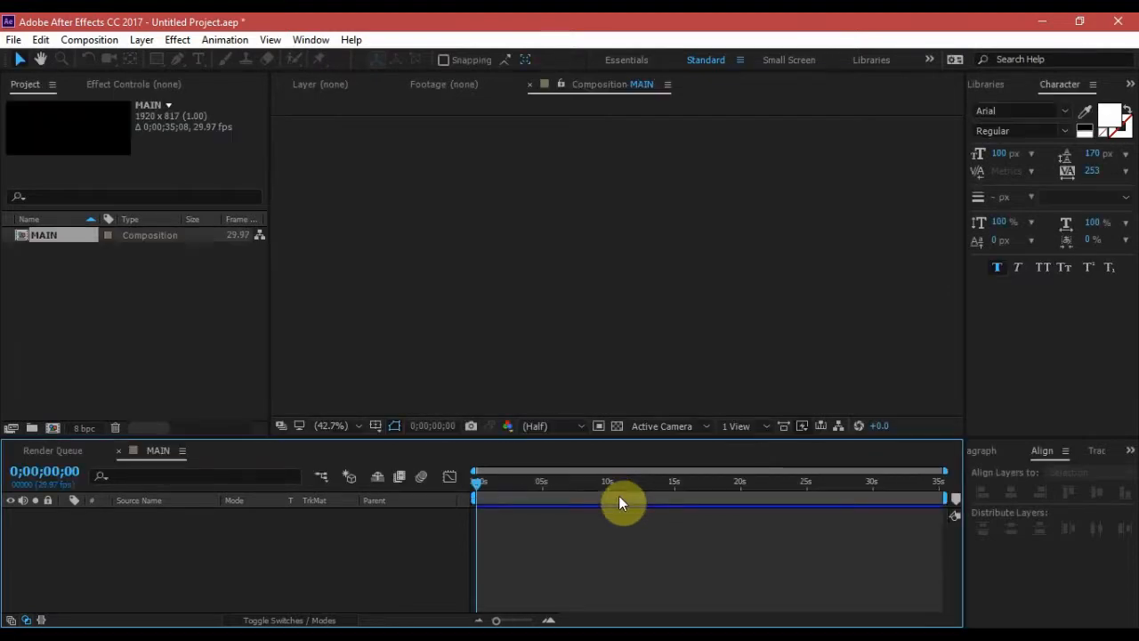
left_click(425, 336)
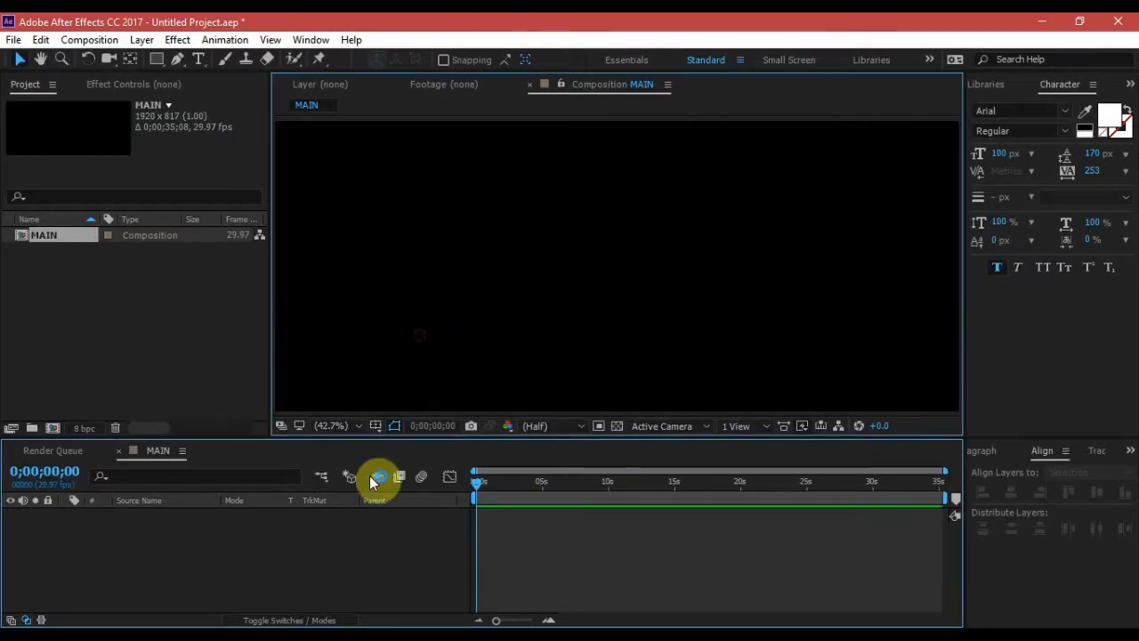
Step: Create a new shape layer in the MAIN composition and add an ellipse path to its contents
right_click(235, 555)
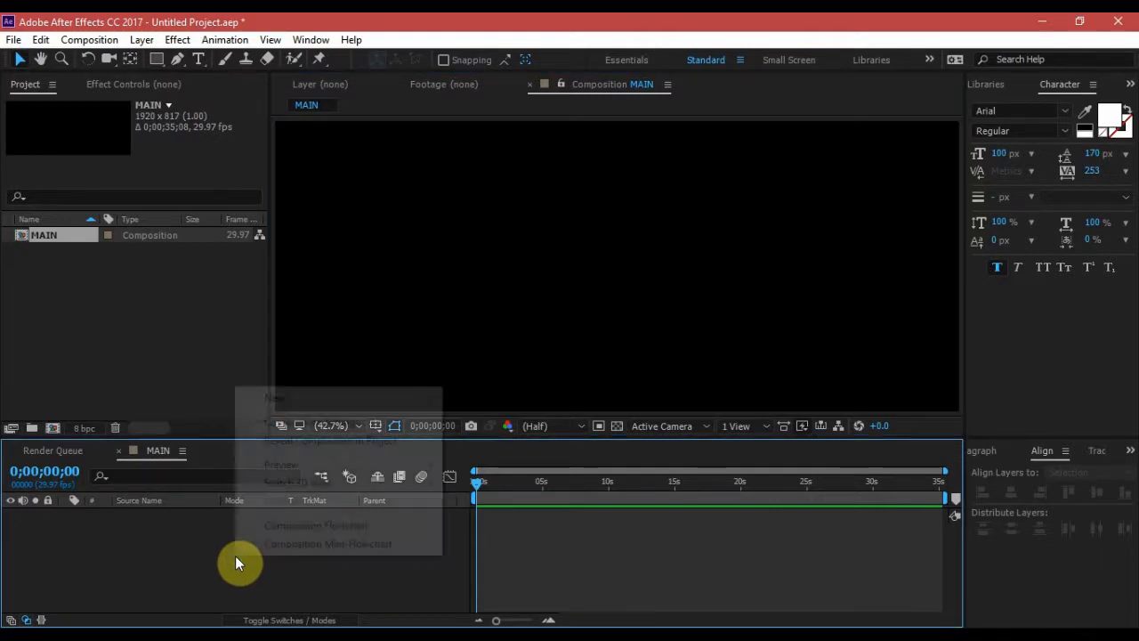
mouse_move(300, 406)
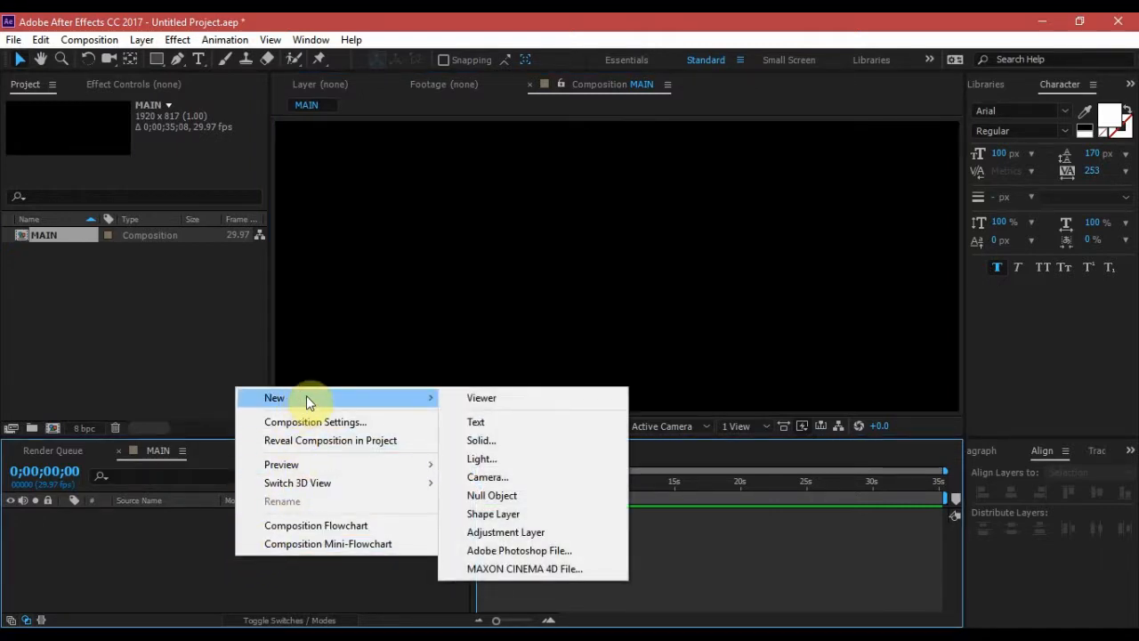
left_click(517, 514)
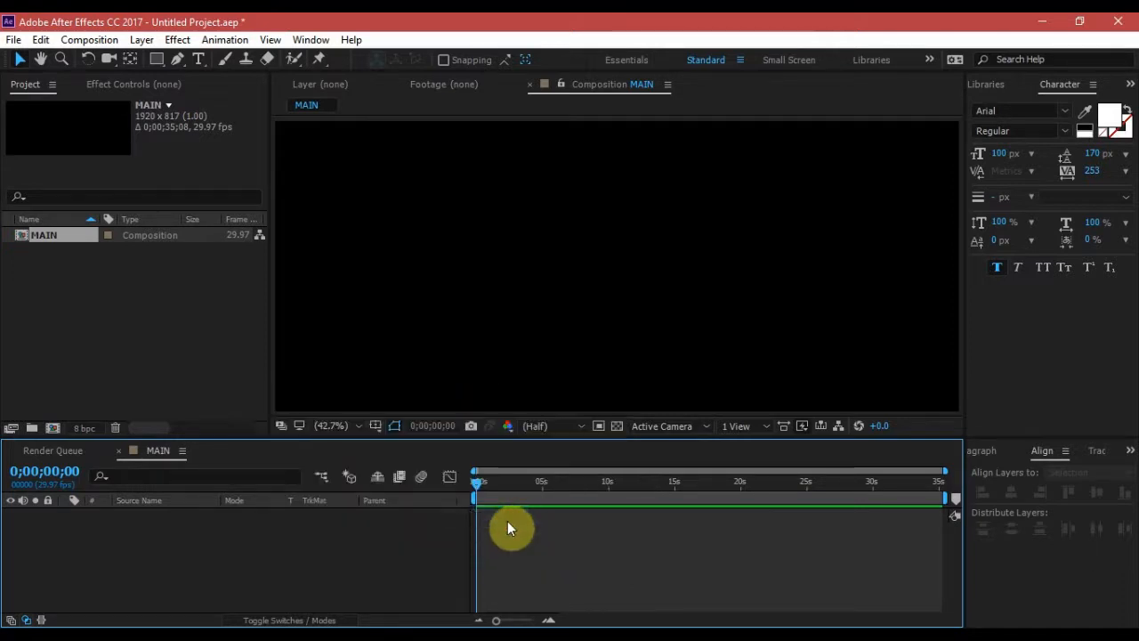
left_click(65, 515)
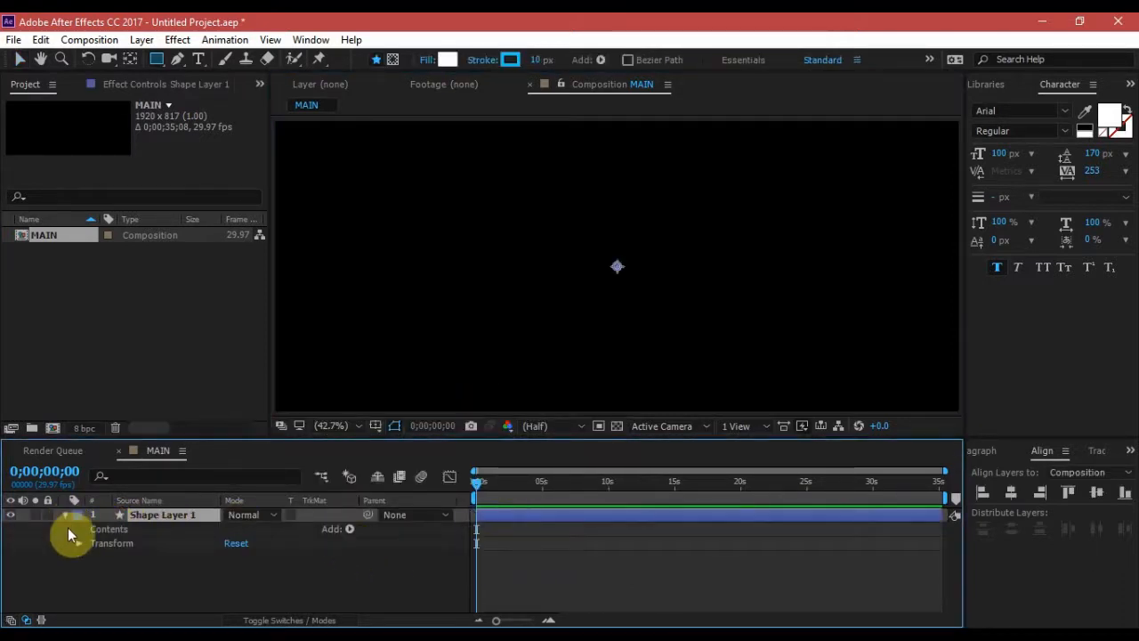
left_click(349, 530)
left_click(430, 207)
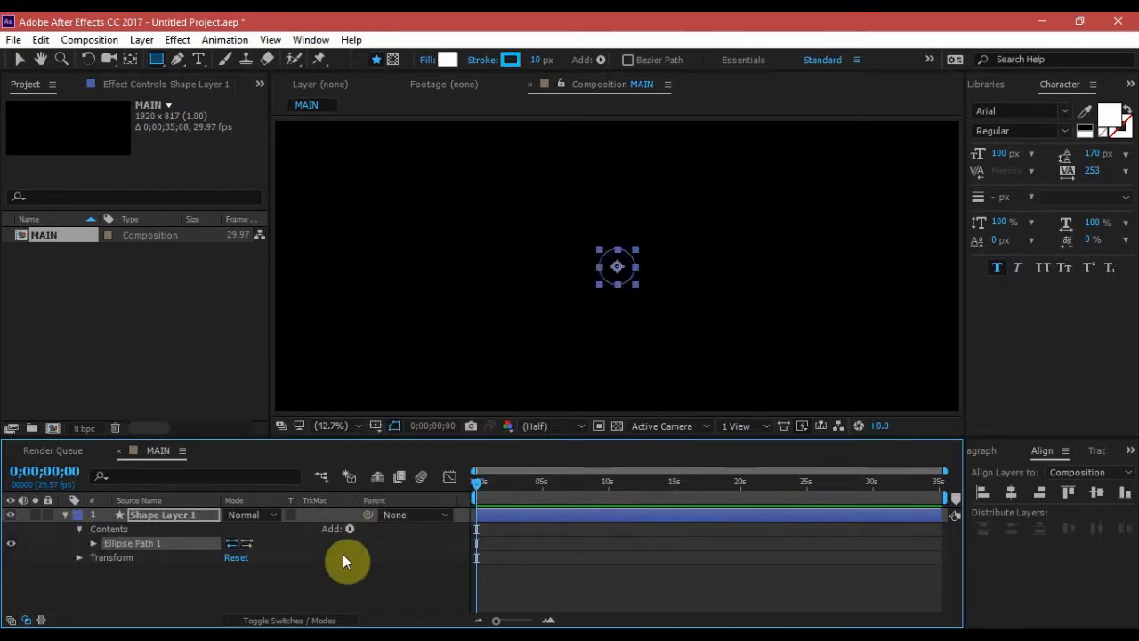
Step: Add a fill to the ellipse's shape layer and set the fill colour to white, FFFFFF
left_click(350, 528)
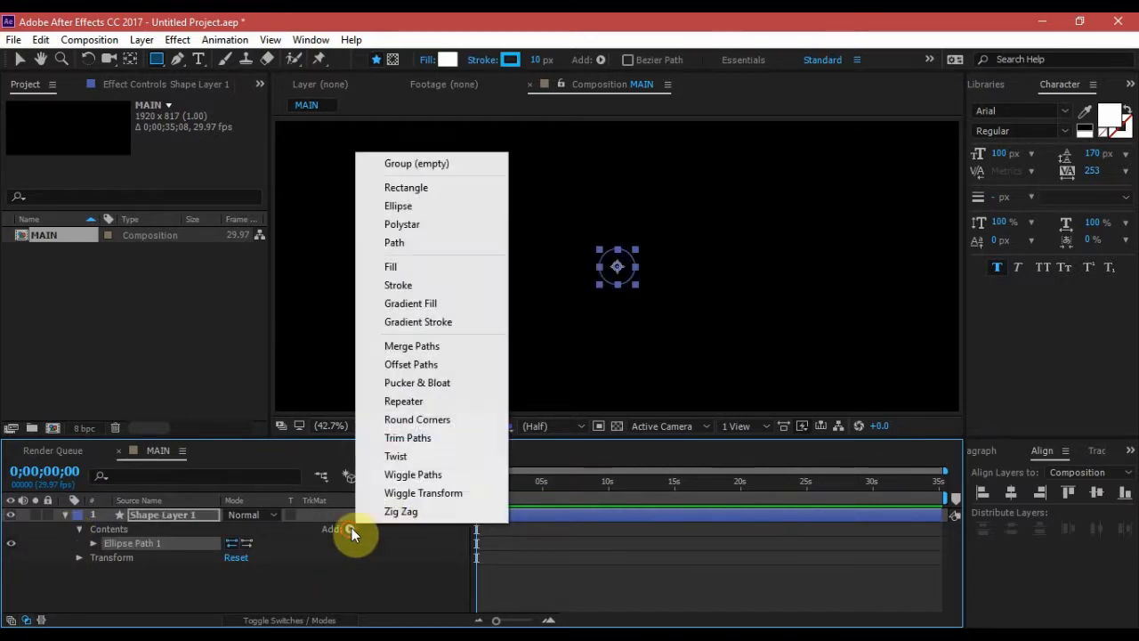
left_click(437, 264)
left_click(448, 60)
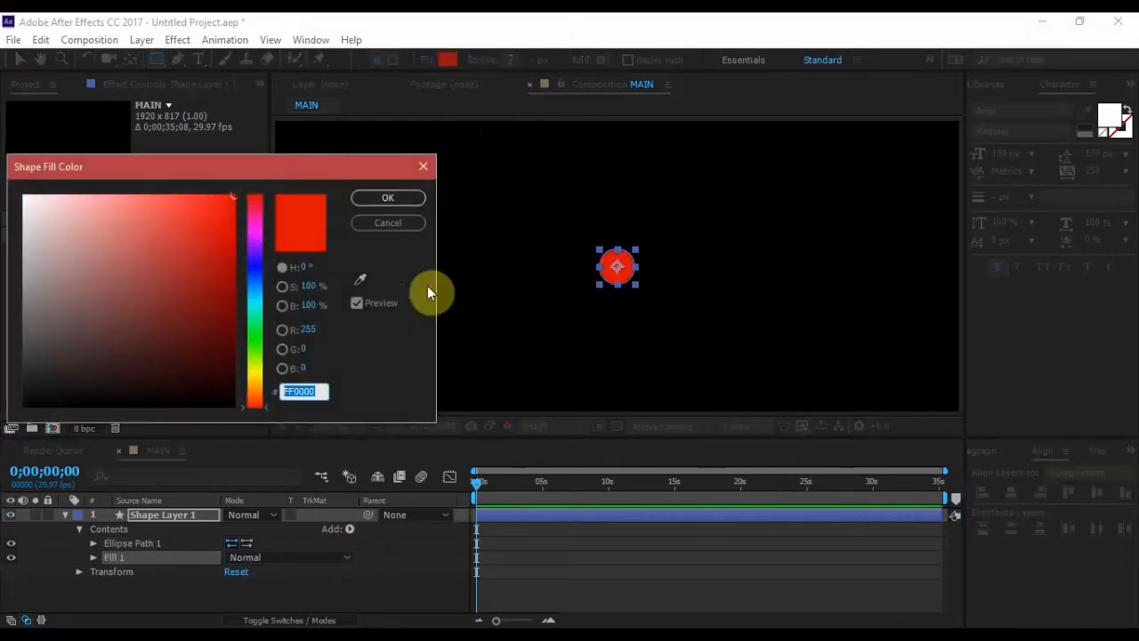
left_click_drag(193, 247, 13, 152)
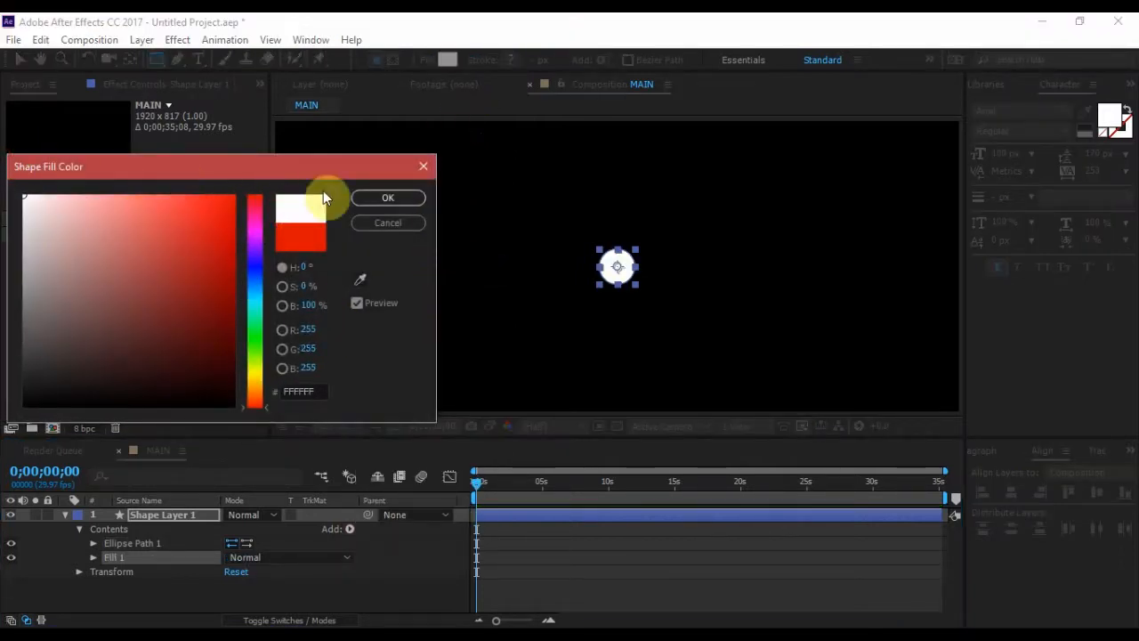
left_click(374, 196)
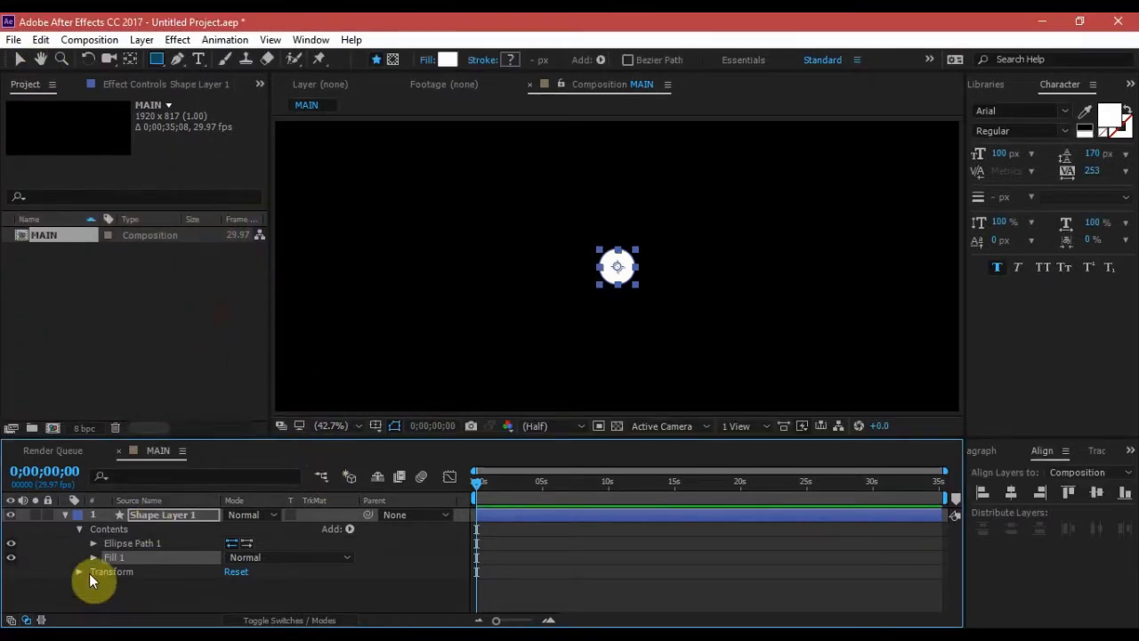
Step: Set the ellipse path's size to 15 by 15 and collapse the shape layer's properties
left_click(94, 543)
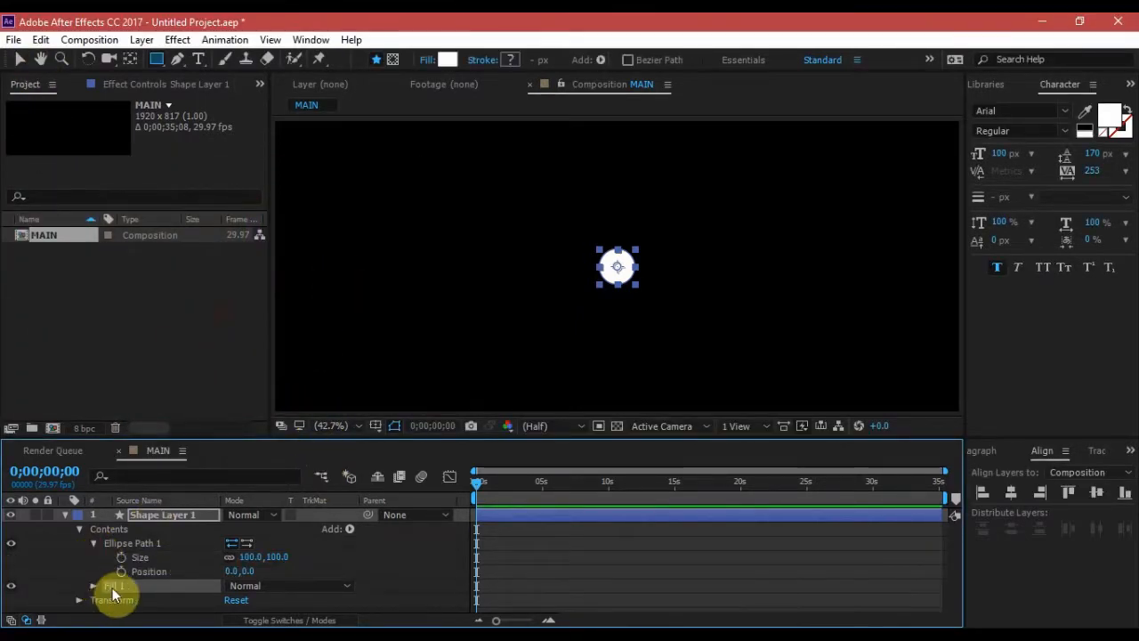
left_click(251, 556)
type("15")
key("Return")
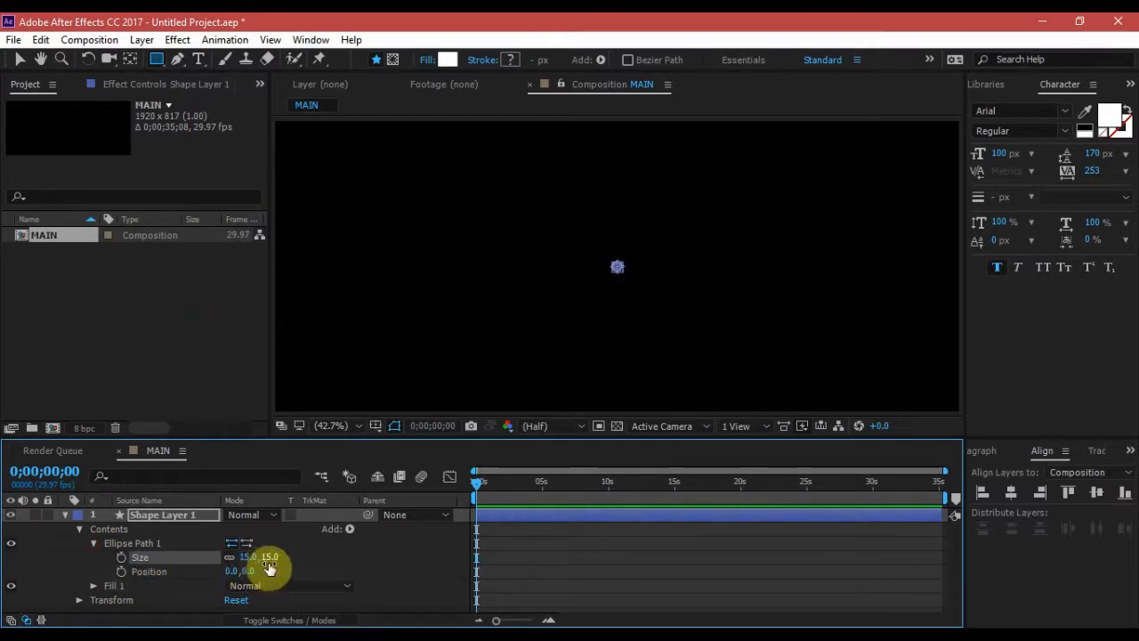
left_click(390, 604)
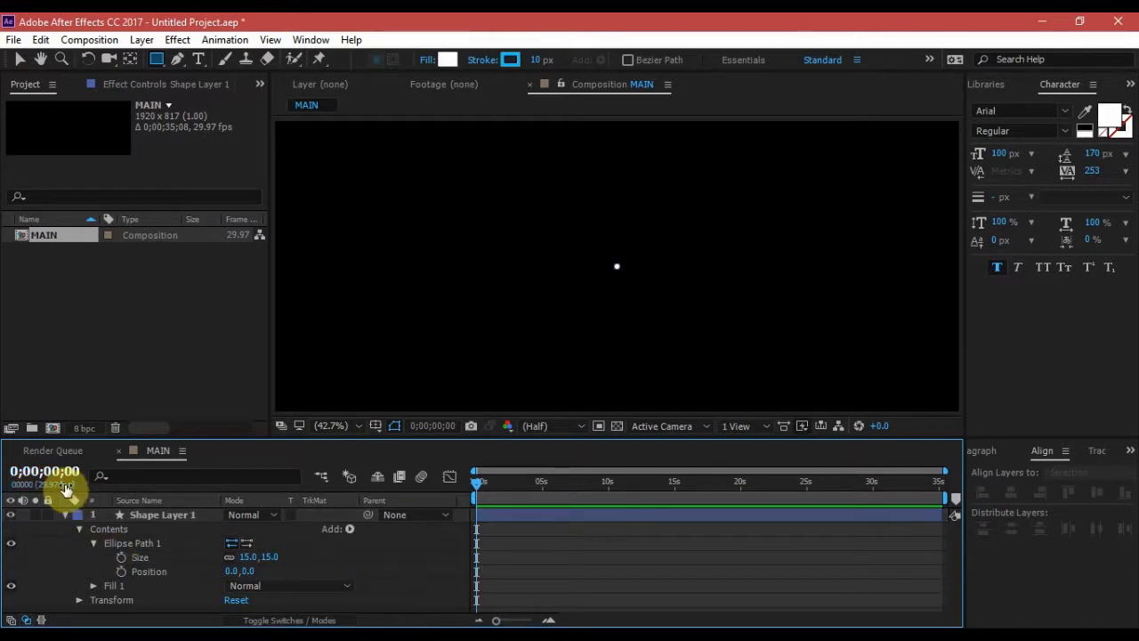
left_click(65, 515)
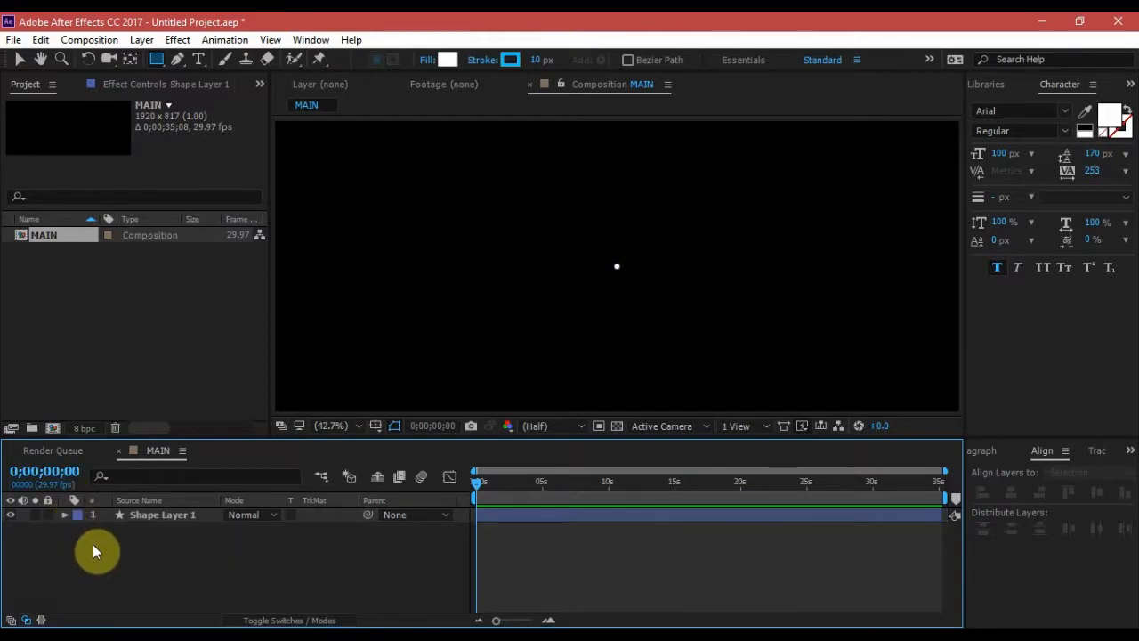
Step: Duplicate the dot's shape layer twice so the composition holds three identical dot layers
left_click(169, 516)
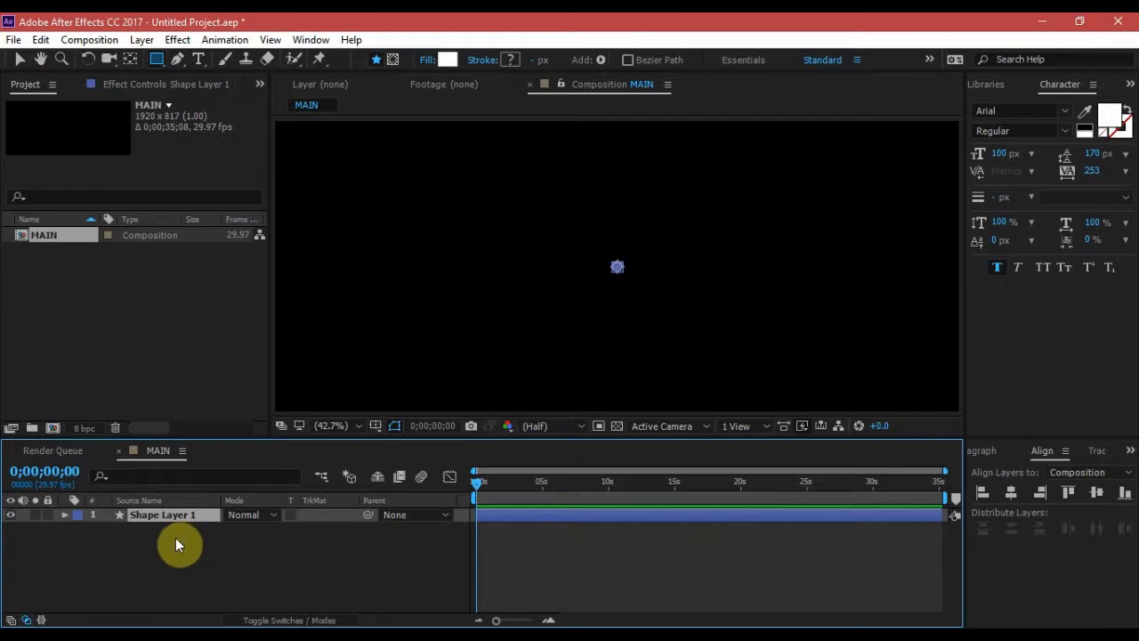
key("ctrl+d")
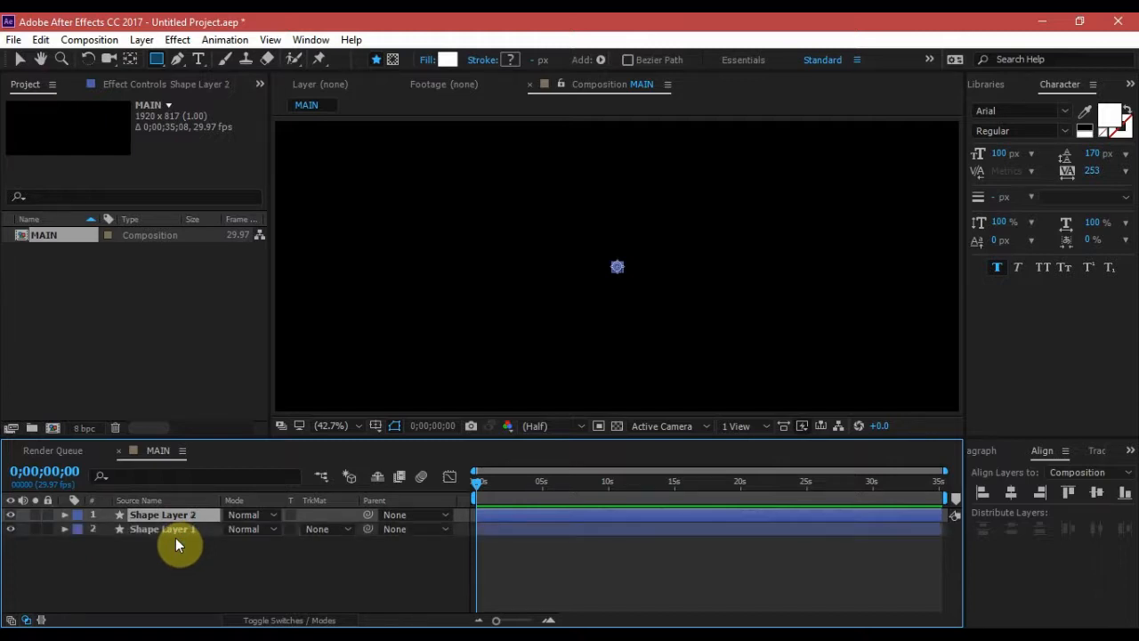
key("ctrl+d")
left_click(273, 576)
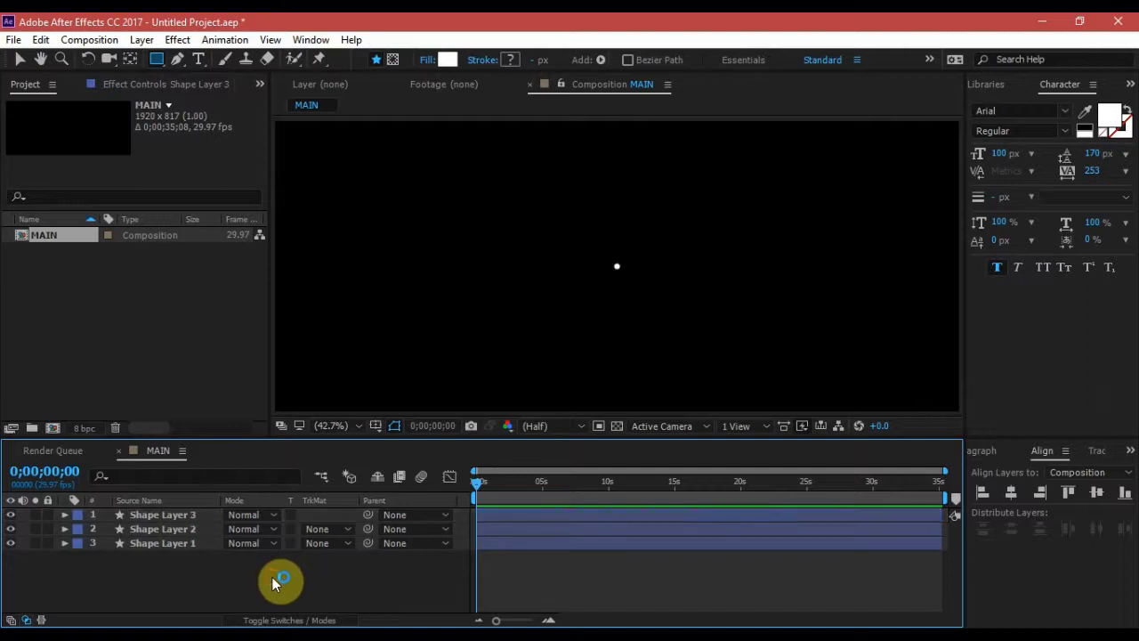
Step: Rename Shape Layer 3 as LEFT and Shape Layer 2 as RIGHT
left_click(164, 516)
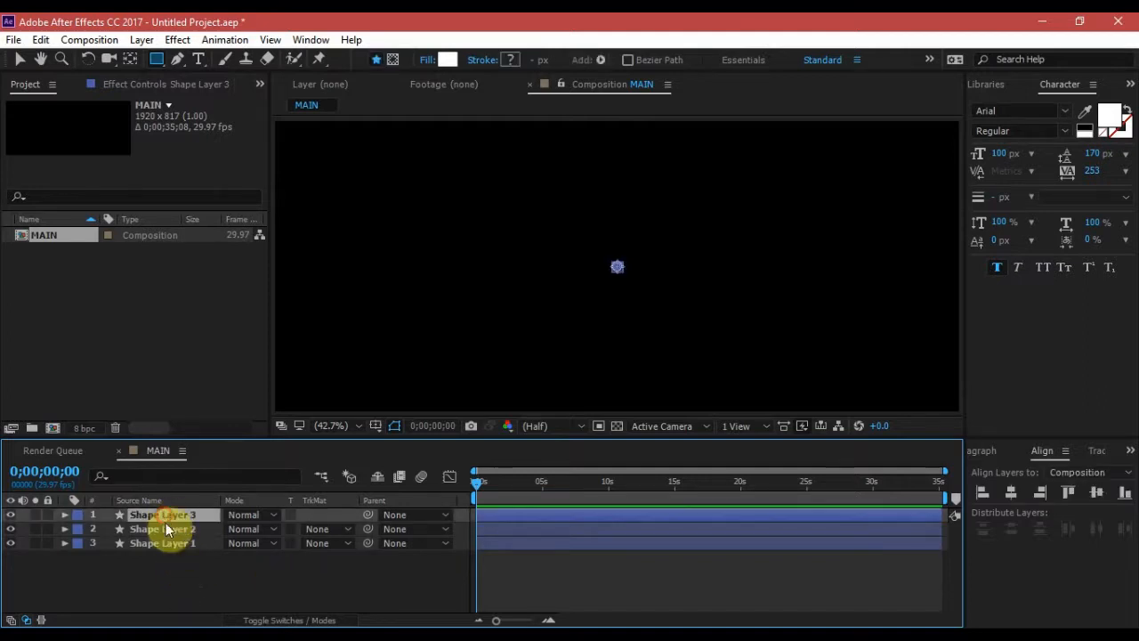
key("Return")
type("LEFT")
left_click(175, 531)
key("Return")
type("RIGHT")
key("Return")
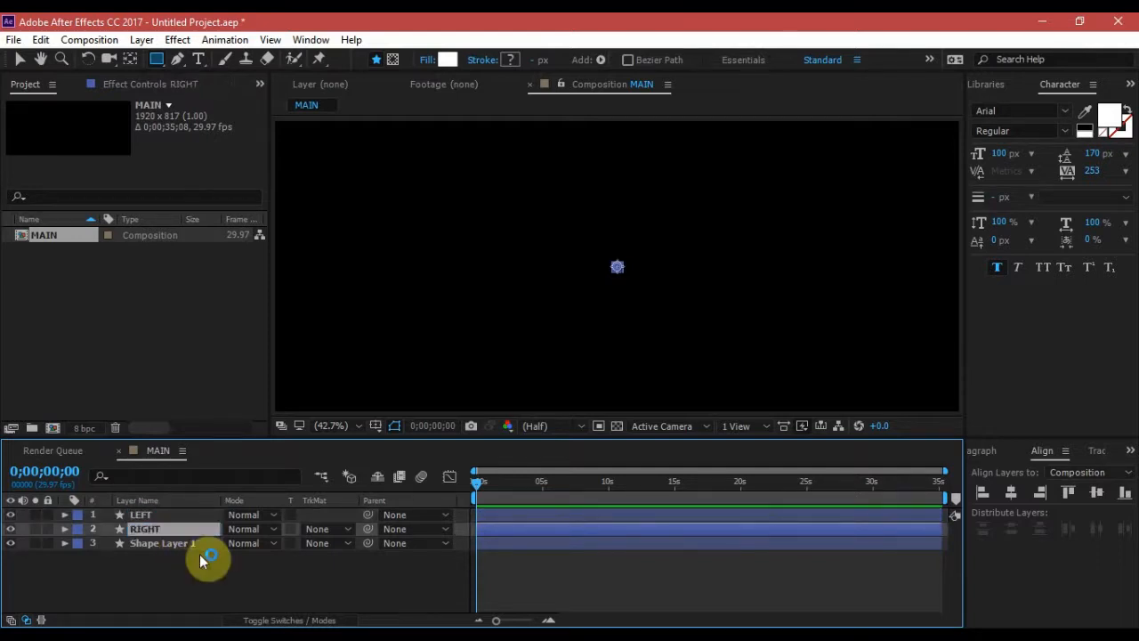
Step: Rename the original dot layer, Shape Layer 1, as MAIN'
left_click(177, 545)
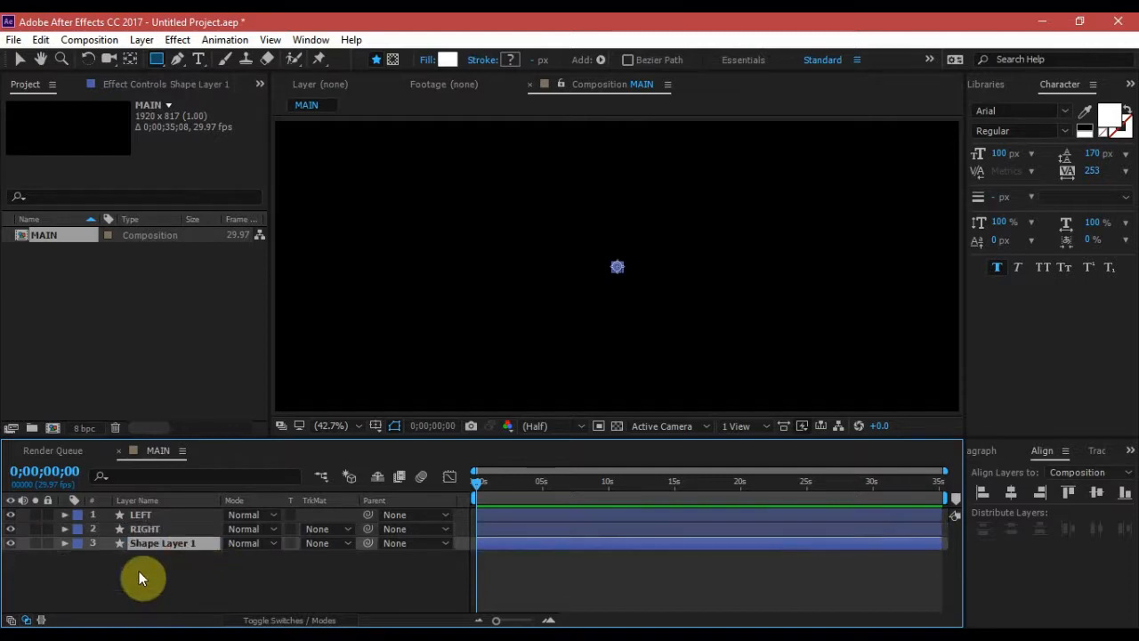
key("Return")
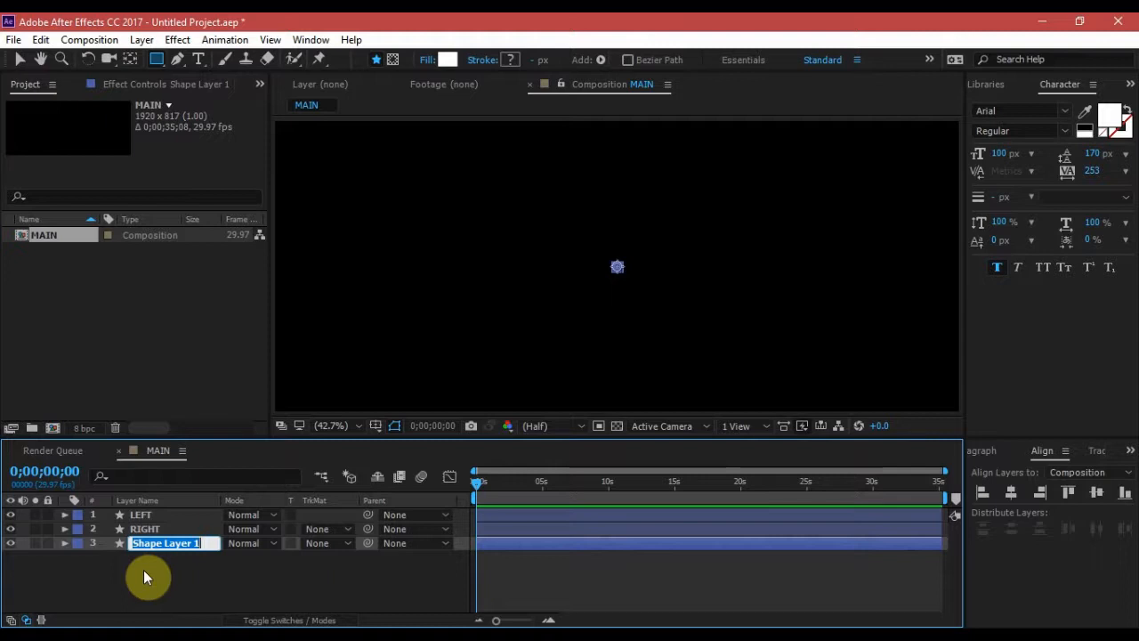
type("M")
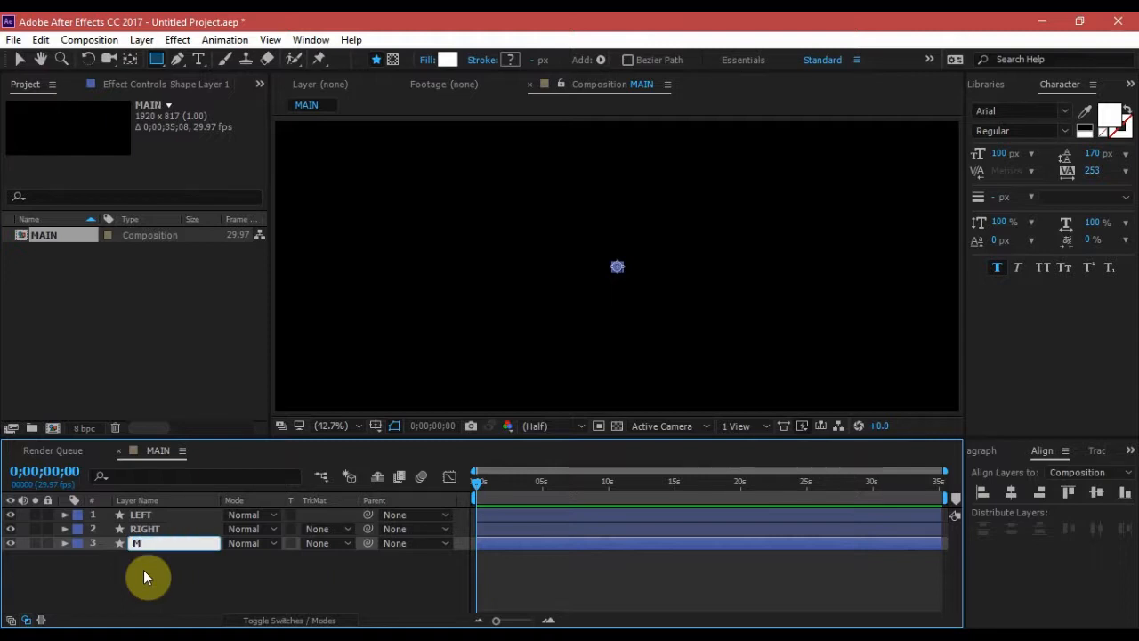
type("AIN")
key("Return")
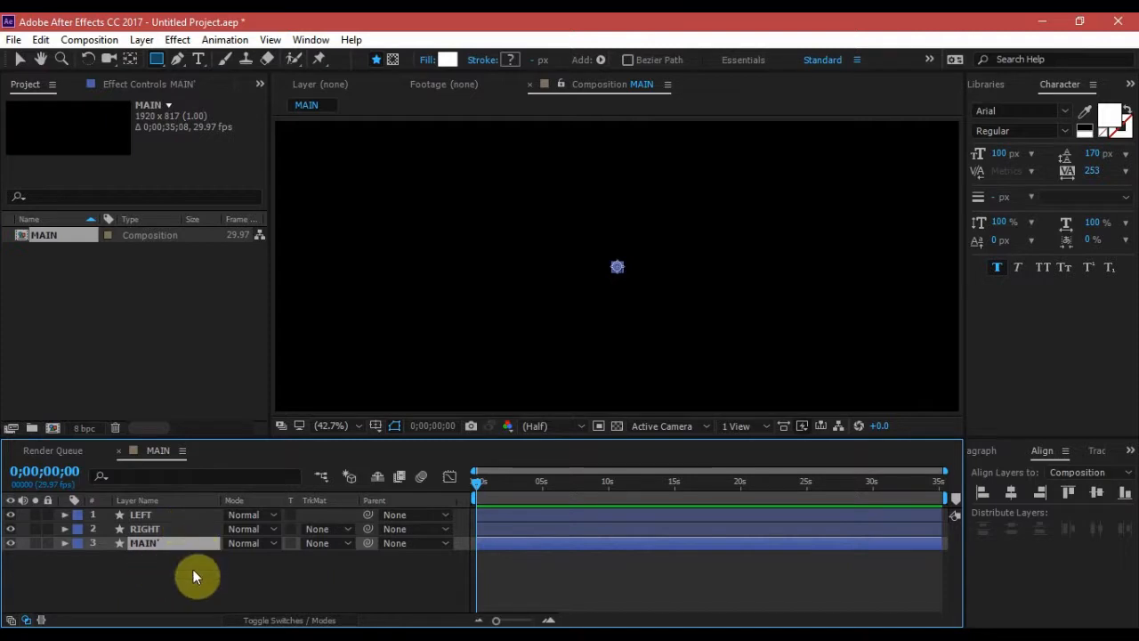
left_click(195, 580)
left_click(171, 546)
left_click(169, 533)
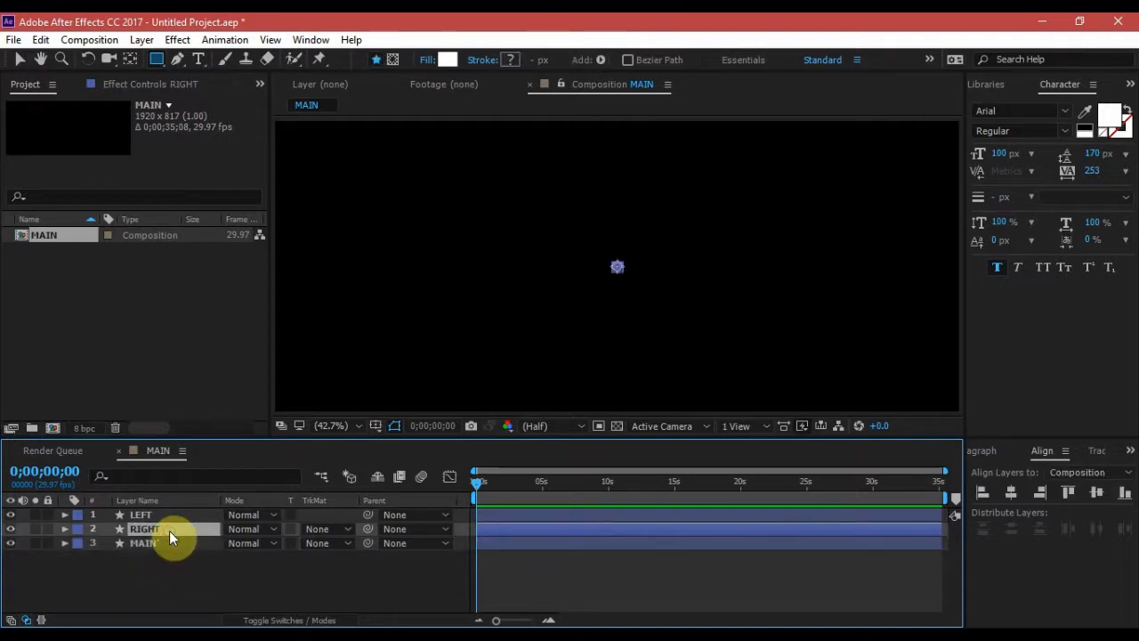
left_click(159, 516)
left_click(170, 560)
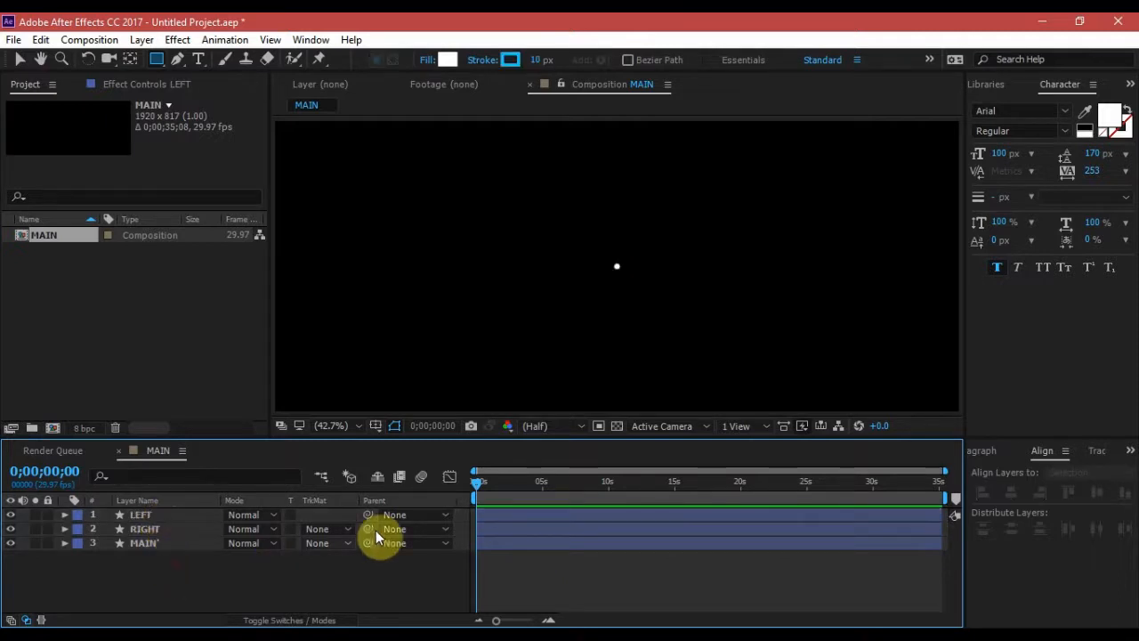
Step: Set starting Position keyframes at 0;00;00;00 on both the LEFT and RIGHT layers
mouse_move(480, 485)
left_mouse_down()
mouse_move(504, 484)
mouse_move(471, 482)
left_mouse_up()
left_click(155, 514)
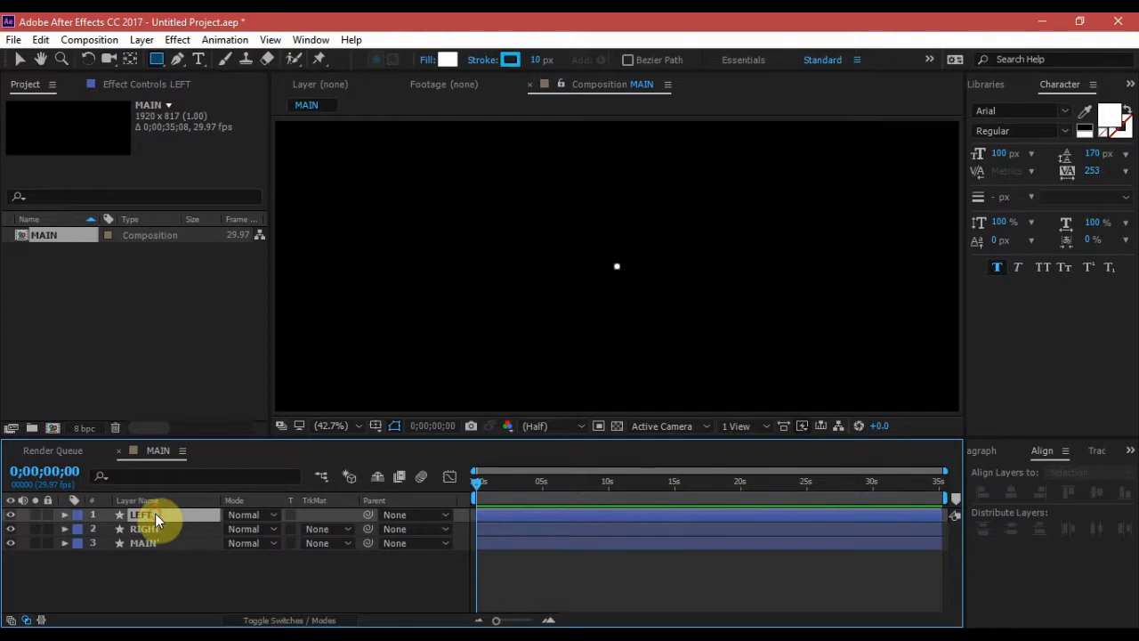
left_click(156, 529, "ctrl")
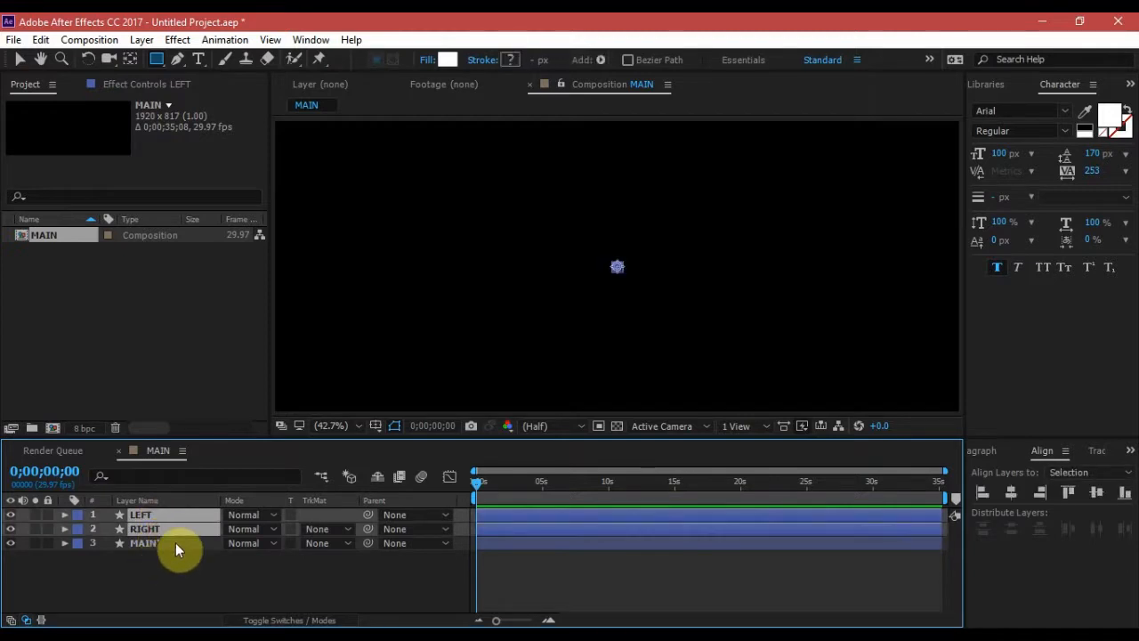
key("p")
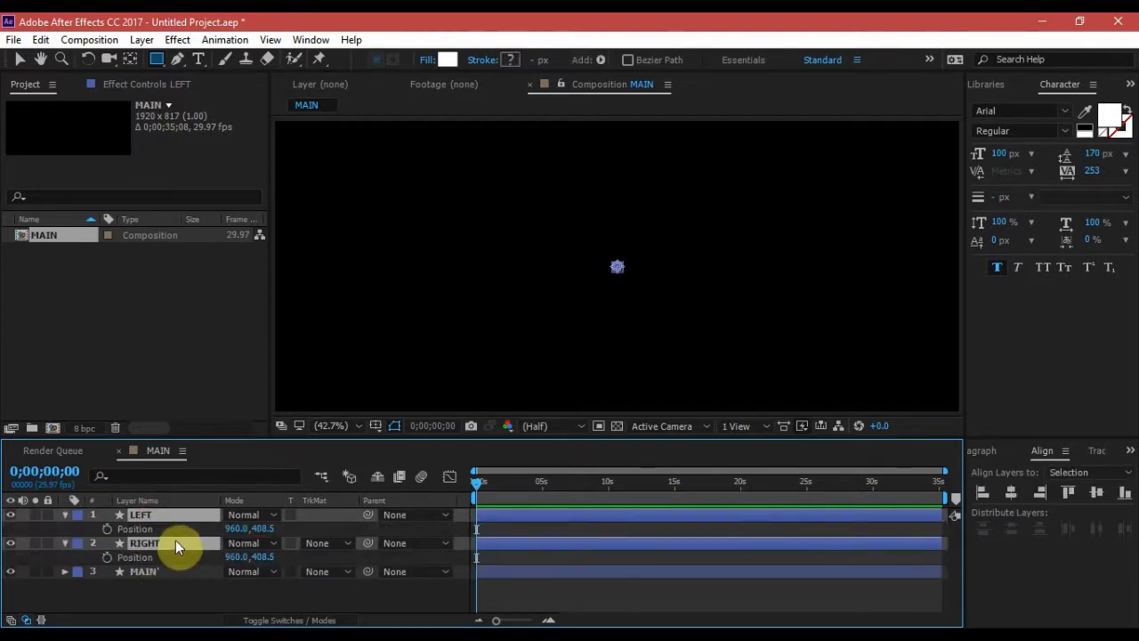
left_click(108, 557)
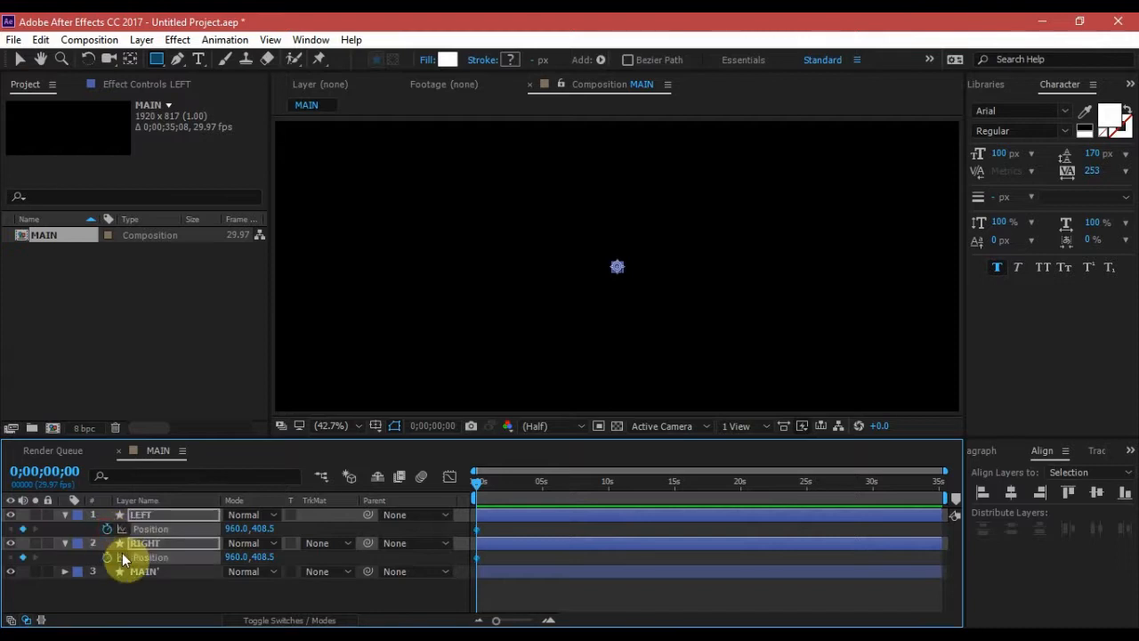
Step: Add Position keyframes to the LEFT and RIGHT layers at 0;00;00;20, keeping both dots at the centre
key("shift+Page_Down")
key("shift+Page_Down")
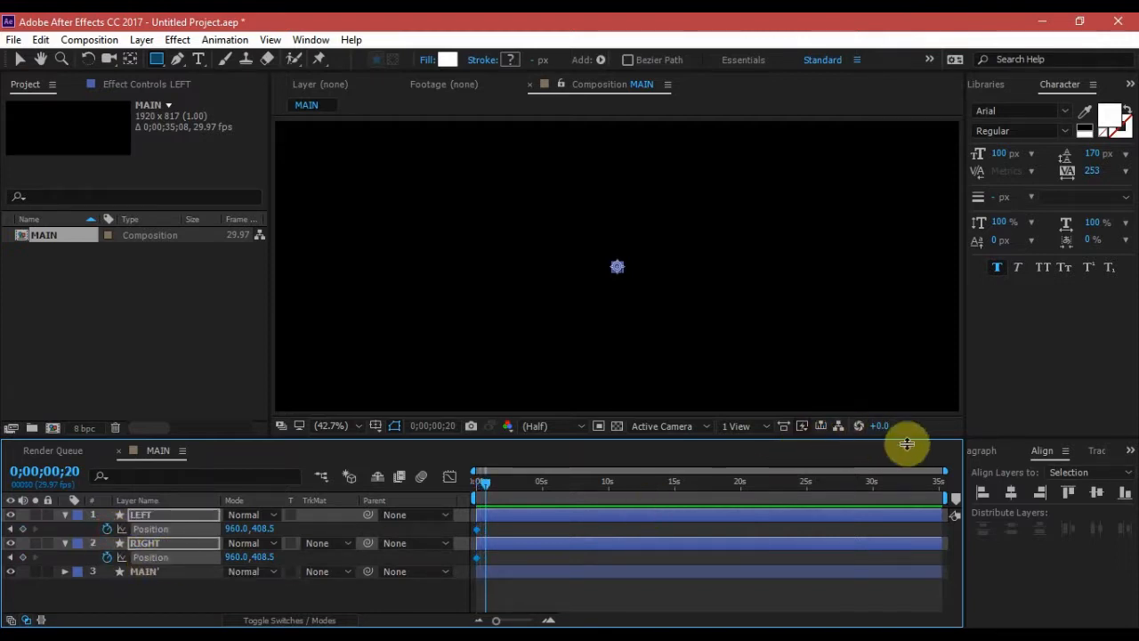
left_click_drag(943, 469, 540, 469)
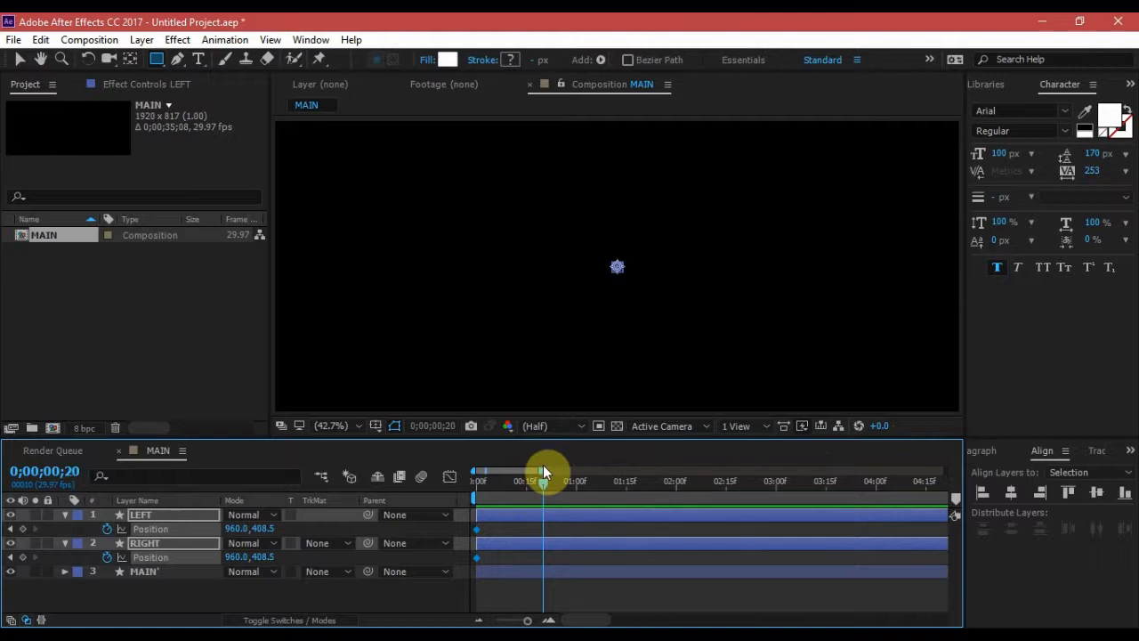
left_click_drag(541, 469, 544, 470)
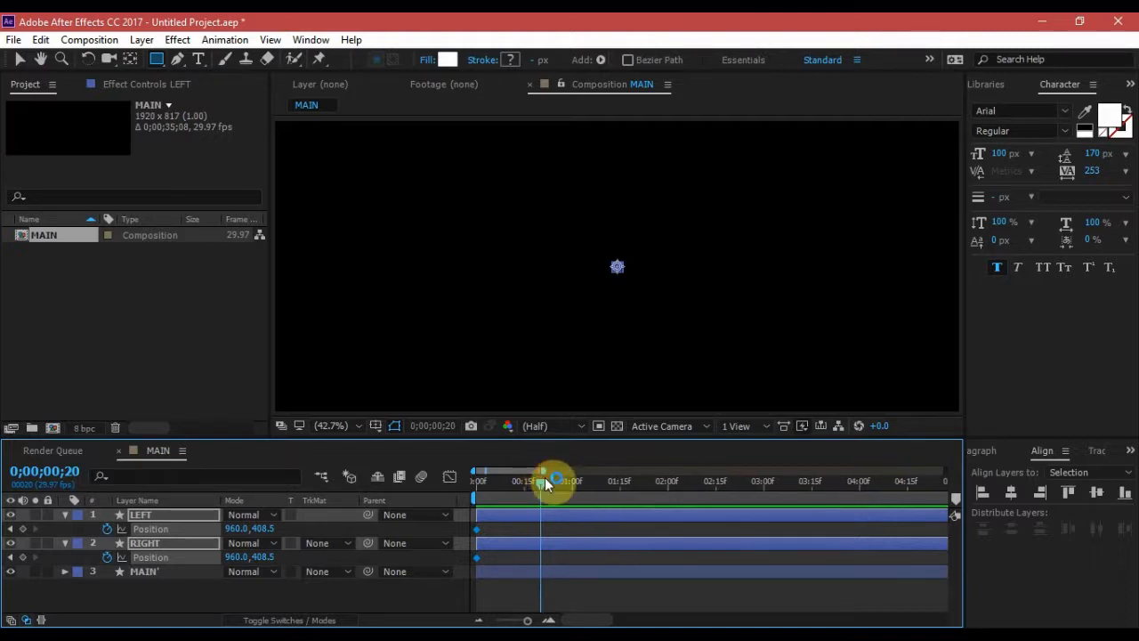
left_click(23, 531)
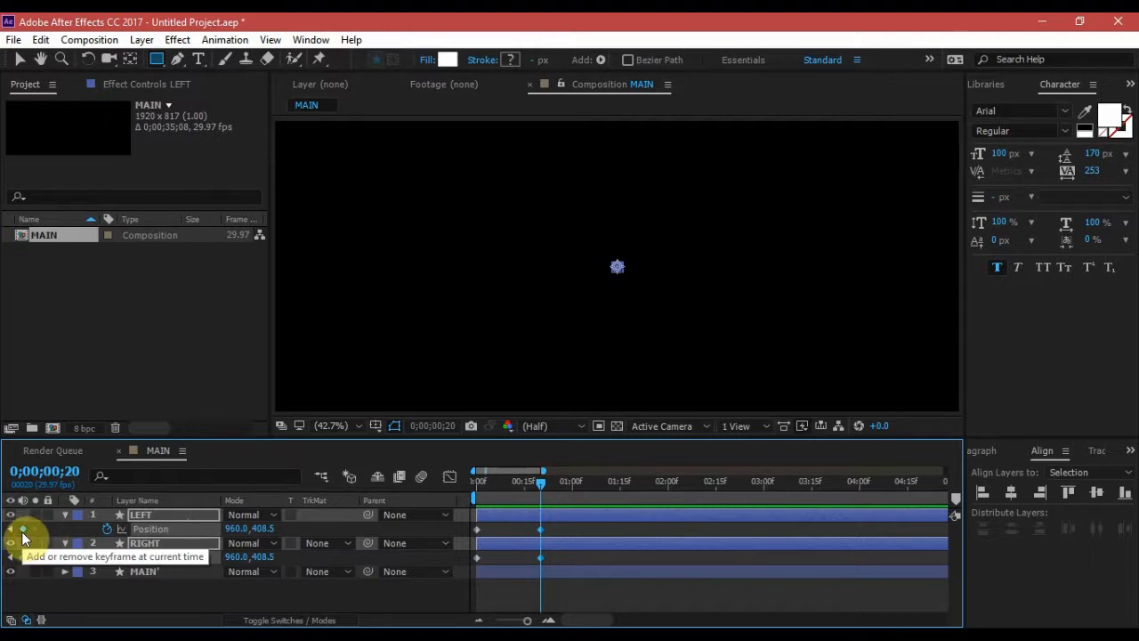
Step: At 0;00;00;00, set the LEFT layer's horizontal Position to -144, off the frame's left edge
key("shift+Page_Up")
key("shift+Page_Up")
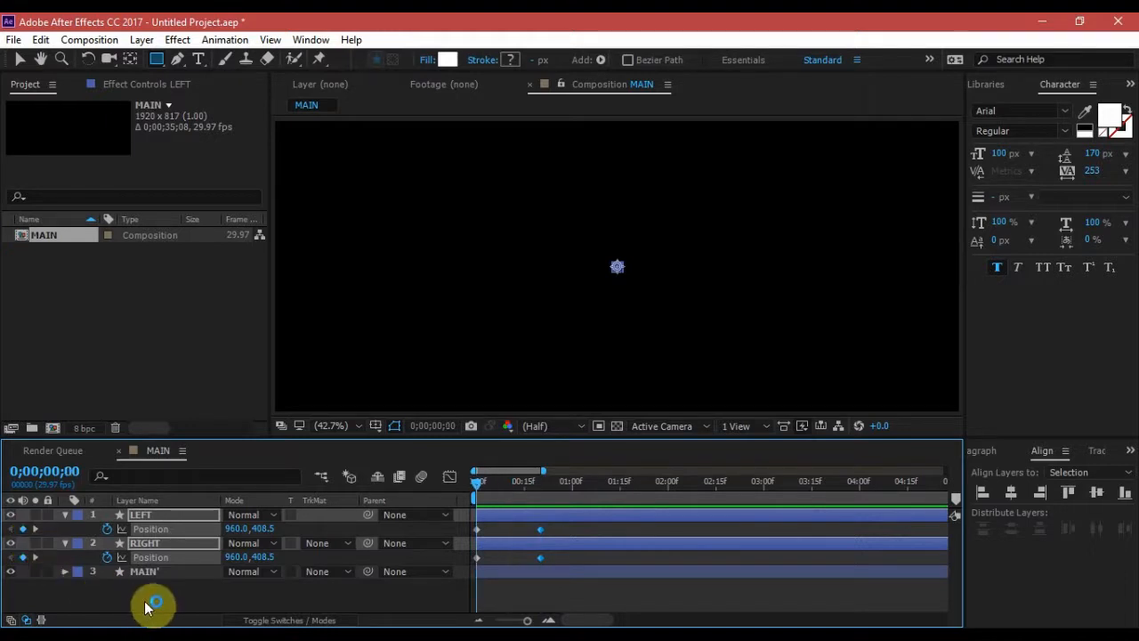
left_click(158, 515)
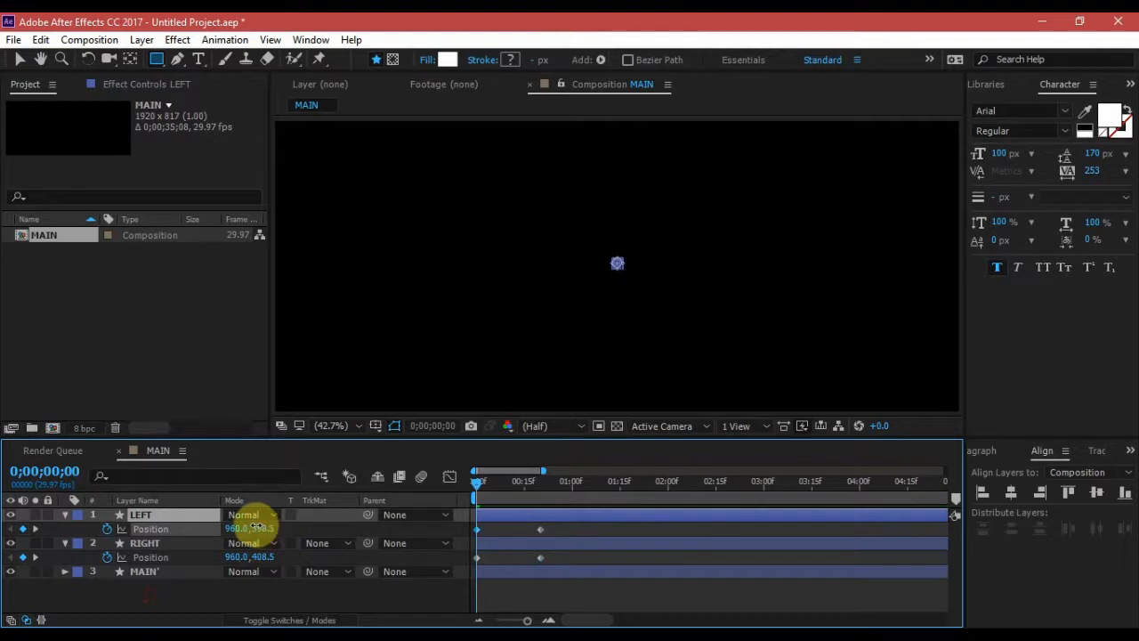
left_click_drag(252, 528, 84, 498)
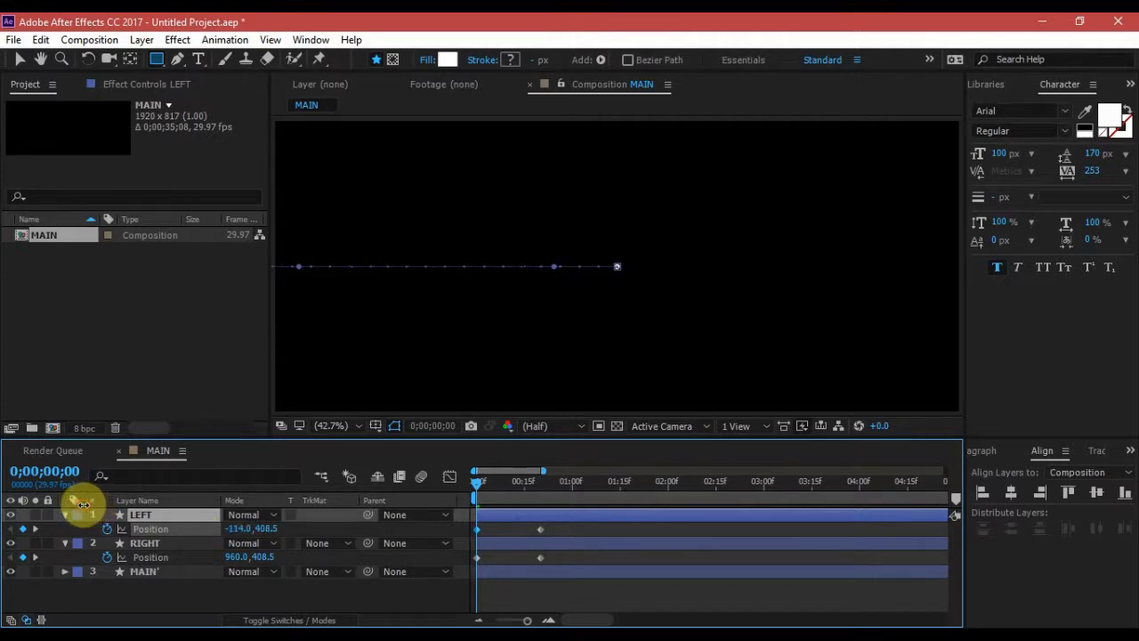
left_click(236, 602)
Step: Set the RIGHT layer's starting horizontal Position to 2086, off the frame's right edge, and preview the motion
left_click(180, 543)
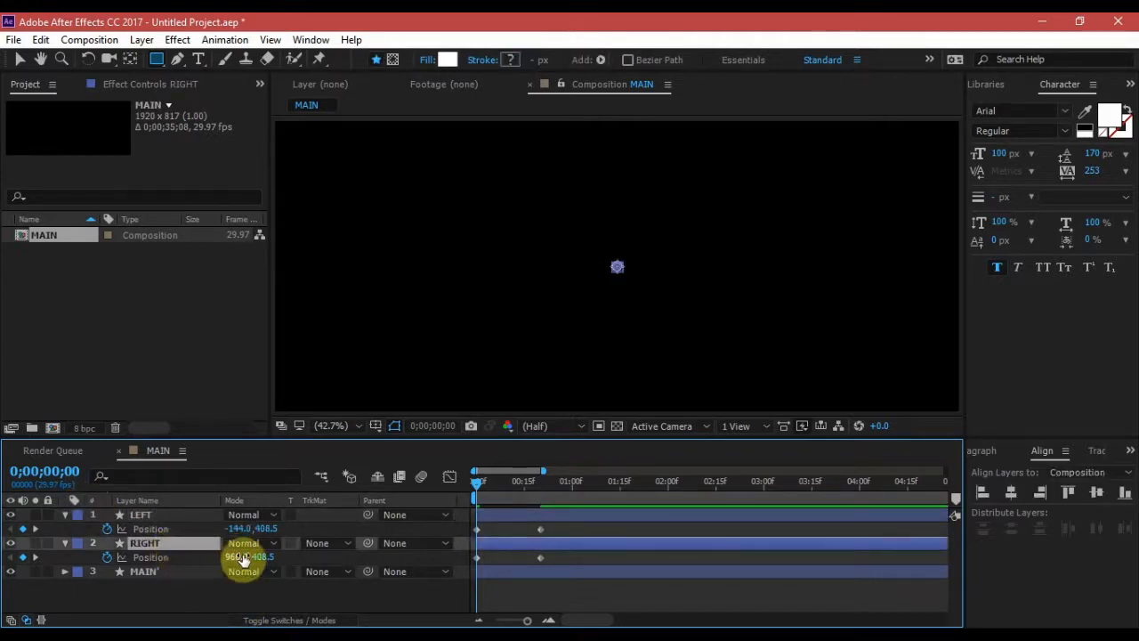
left_click_drag(236, 556, 366, 559)
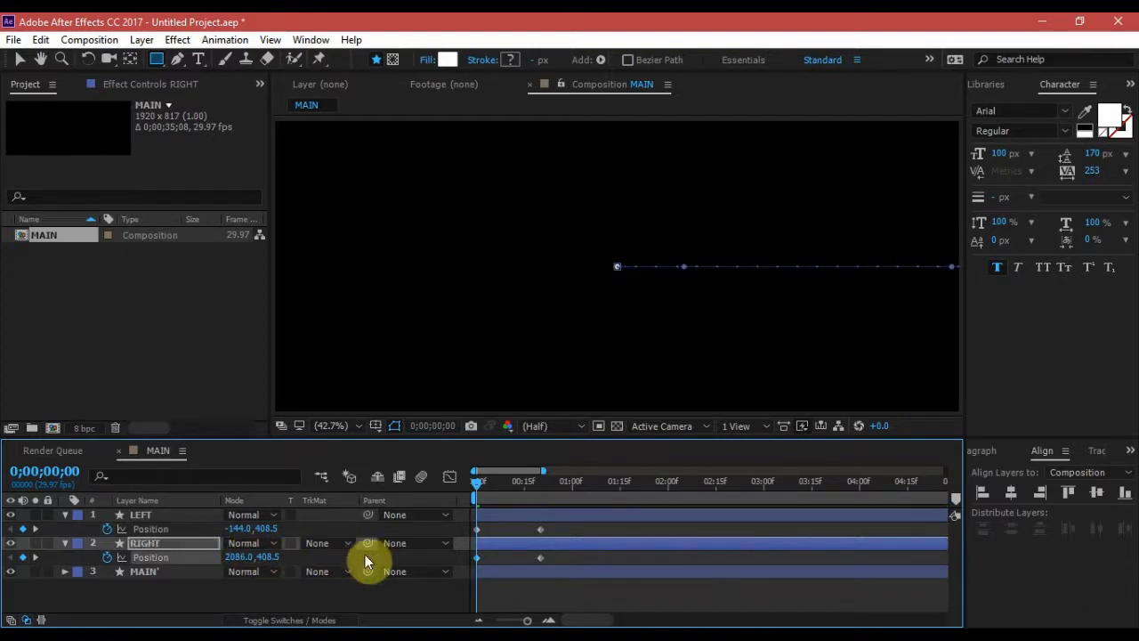
left_click(335, 597)
key("space")
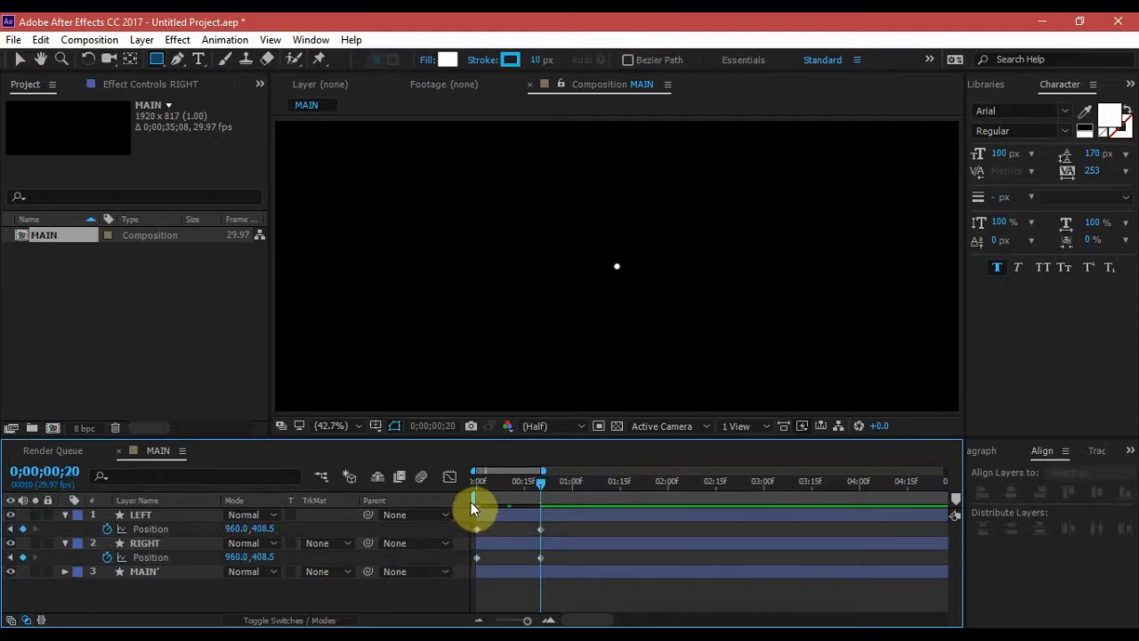
Step: Trim the start of the MAIN' layer to 0;00;00;20
left_click(558, 571)
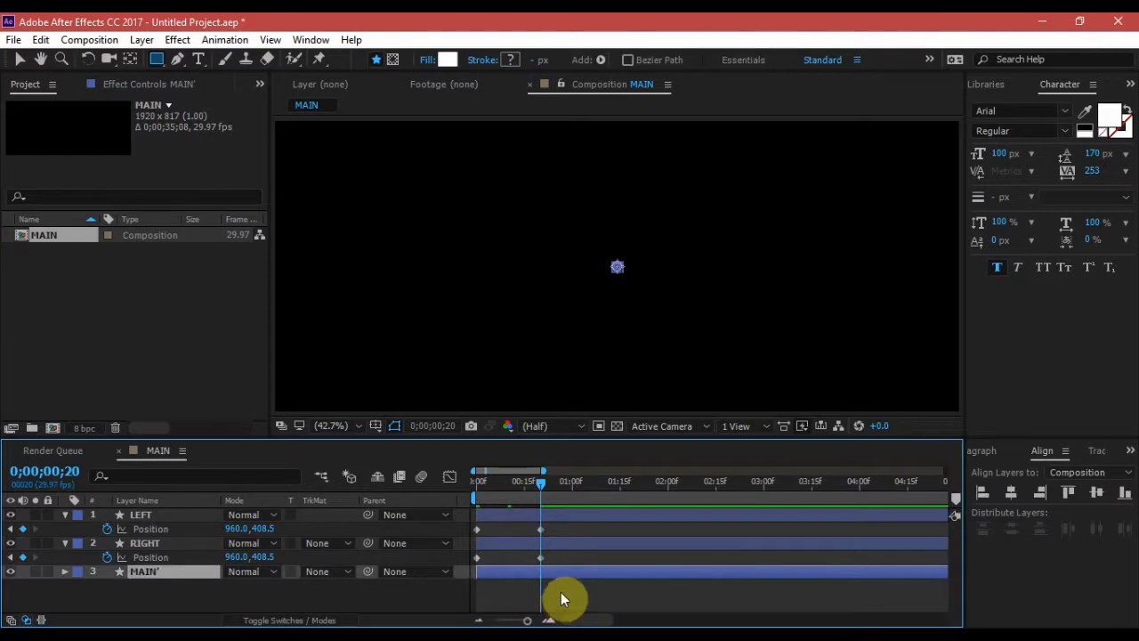
left_click(567, 597)
key("alt+bracketleft")
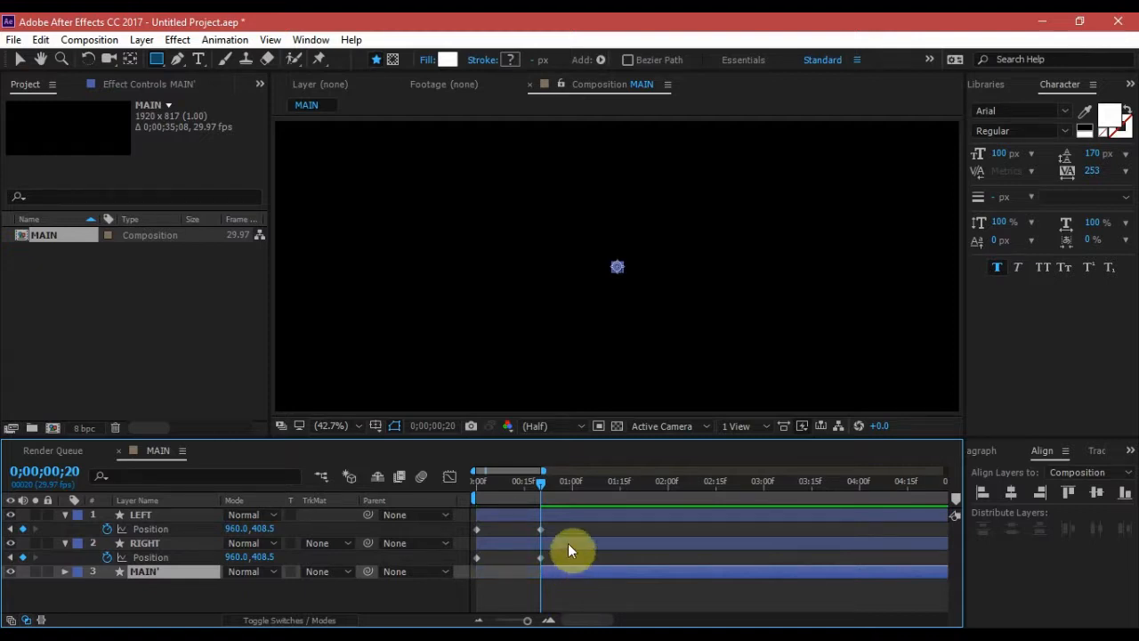
Step: Trim the ends of the LEFT and RIGHT layers to 0;00;00;20 and check the frames just after the cut
left_click(568, 543)
left_click(568, 515, "shift")
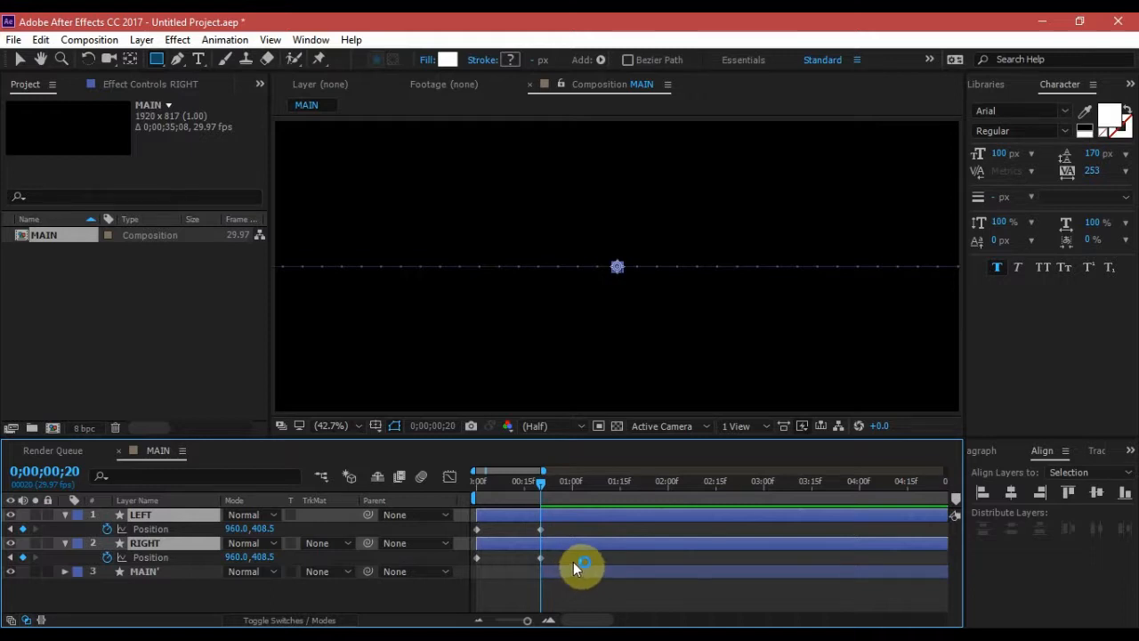
key("alt+bracketright")
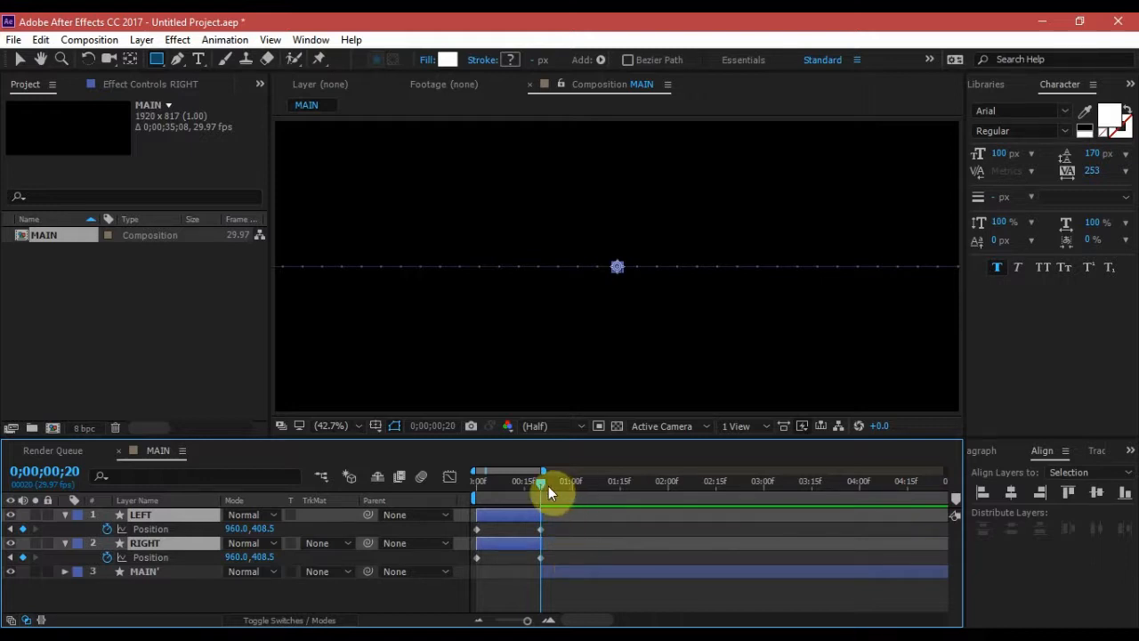
left_click_drag(542, 480, 550, 480)
left_click(256, 557)
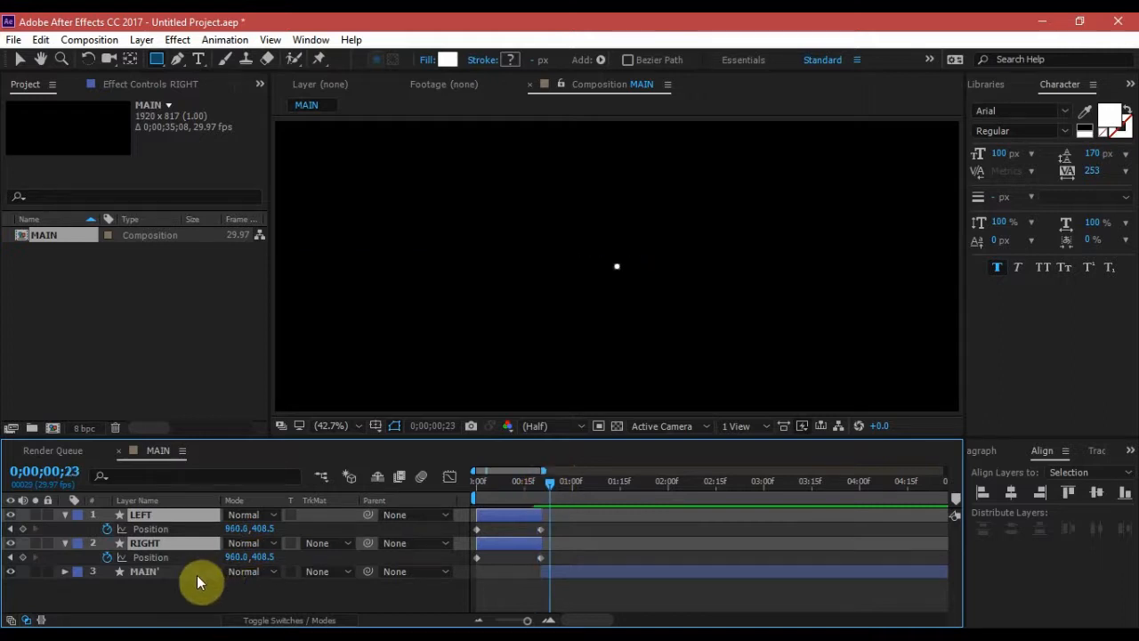
Step: Apply Easy Ease to all Position keyframes of the LEFT and RIGHT layers and check the motion at 0;00;00;11
left_click(198, 576)
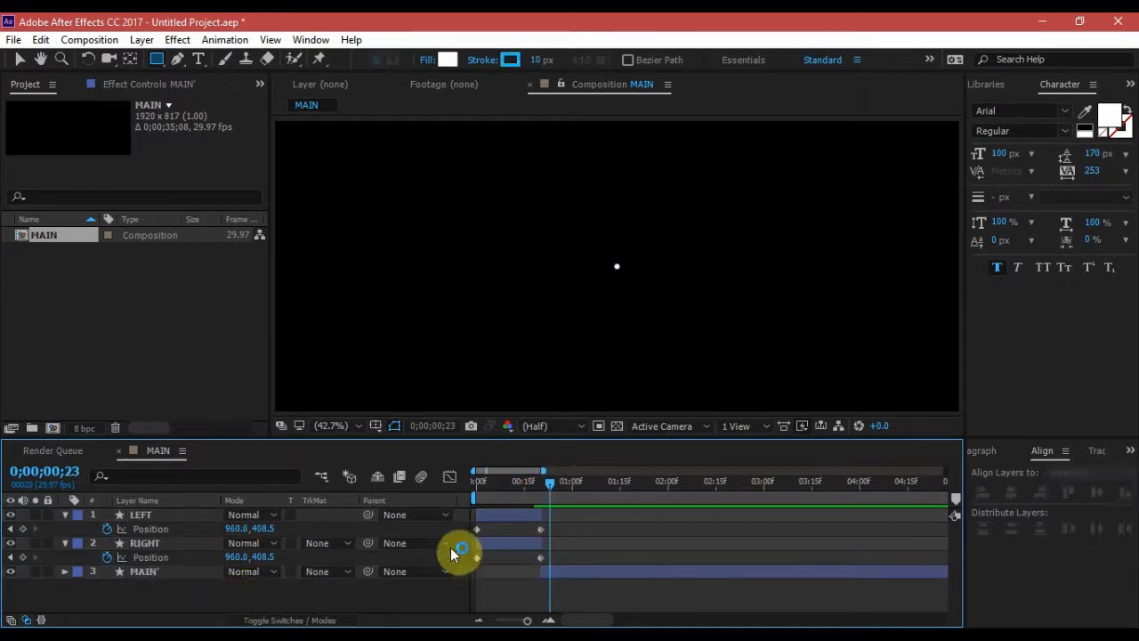
left_click_drag(551, 525, 472, 562)
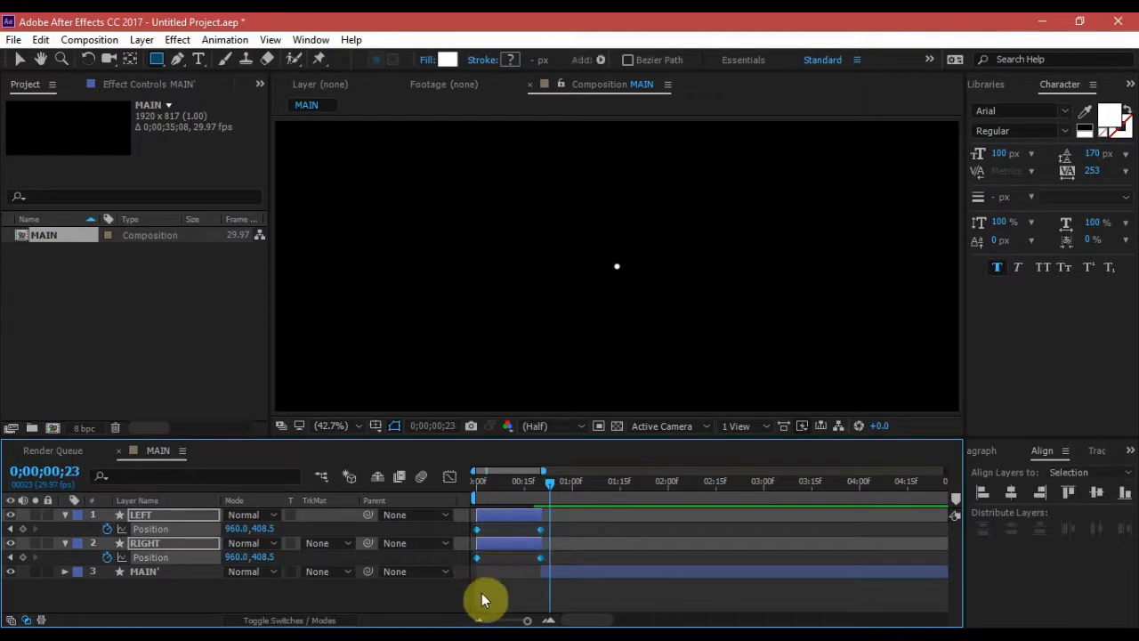
right_click(540, 528)
mouse_move(688, 516)
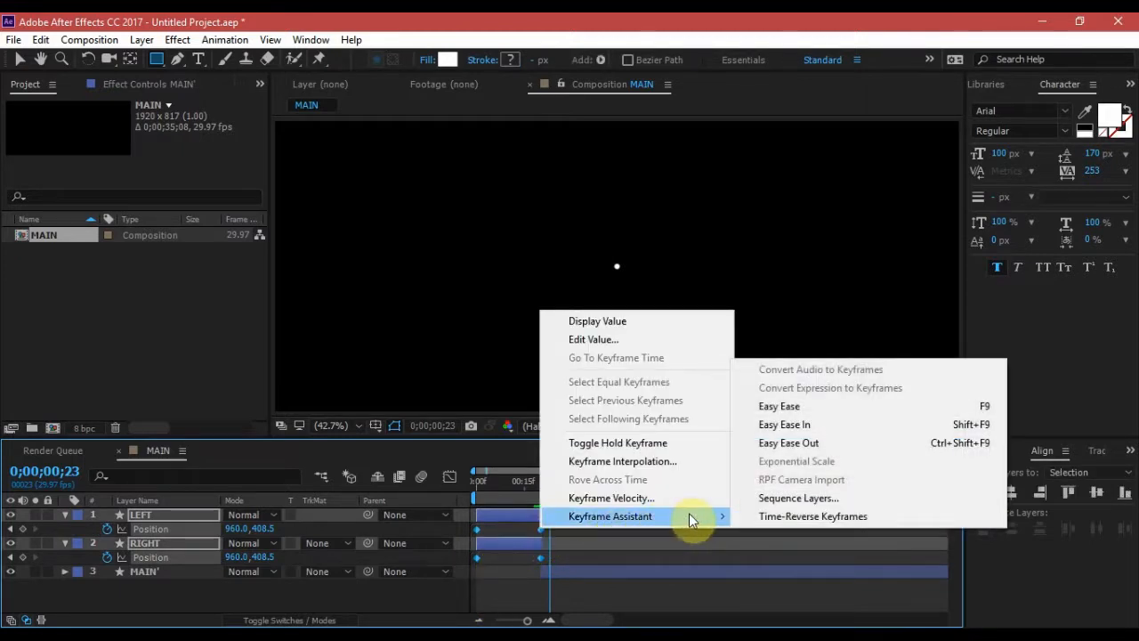
left_click(806, 406)
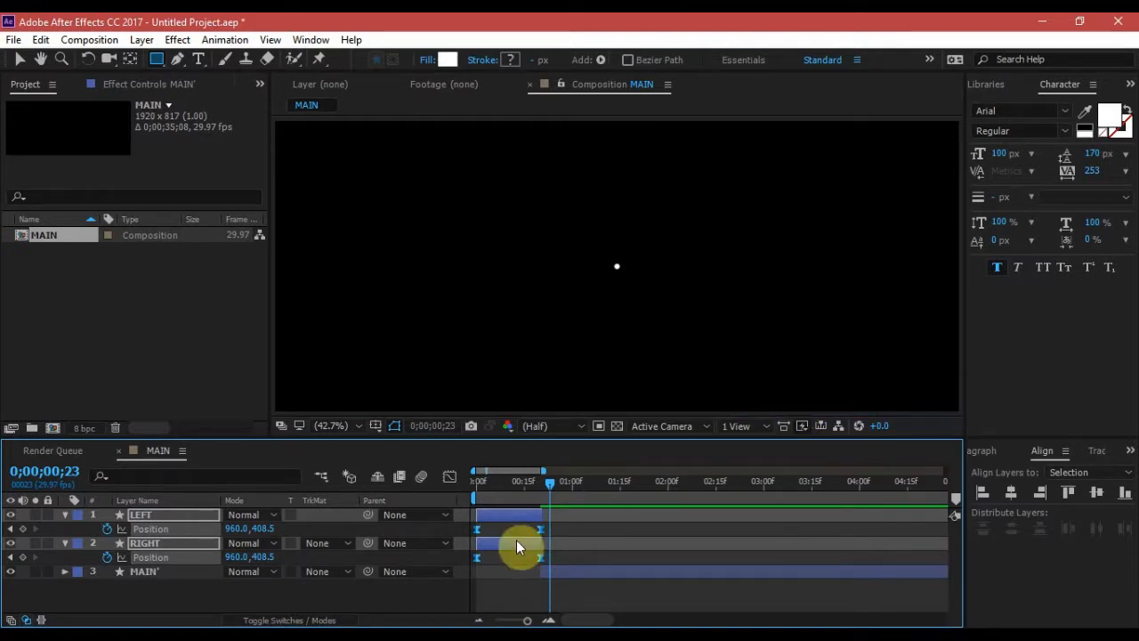
left_click_drag(552, 480, 512, 481)
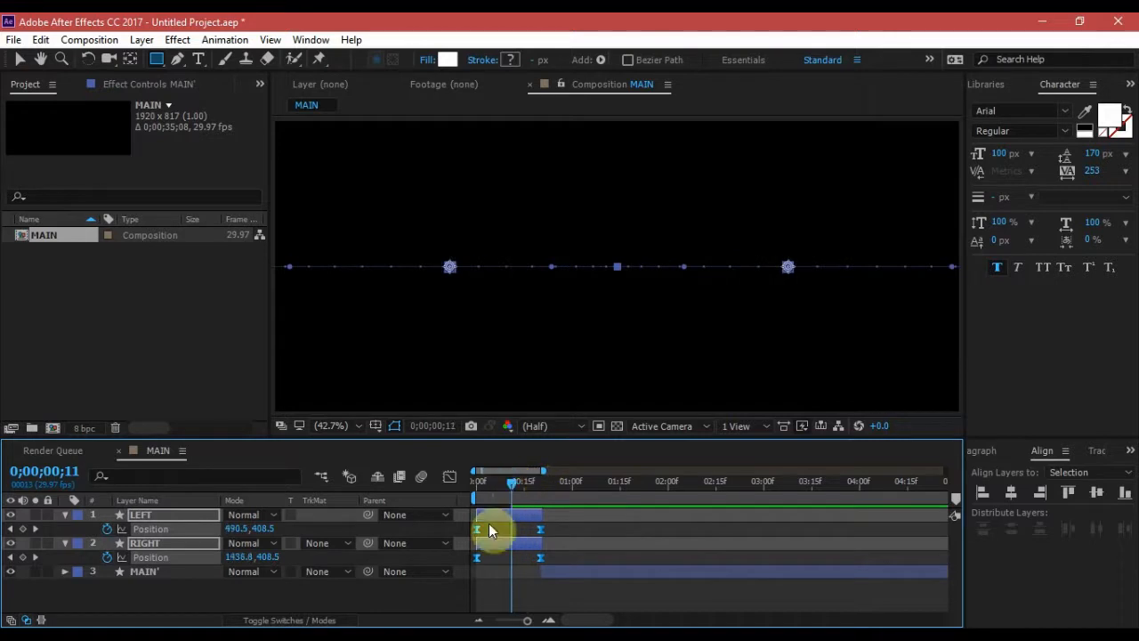
left_click(487, 595)
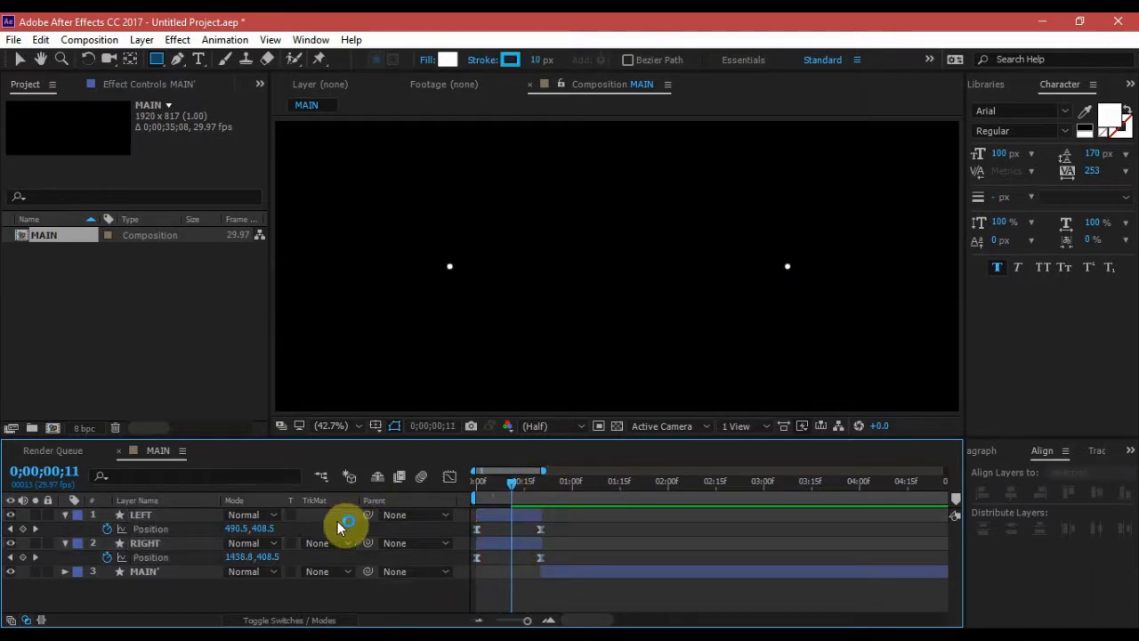
Step: Enable motion blur for the LEFT, RIGHT and MAIN' layers and for the composition, and check the blurred dots at 0;00;00;14
left_click(290, 620)
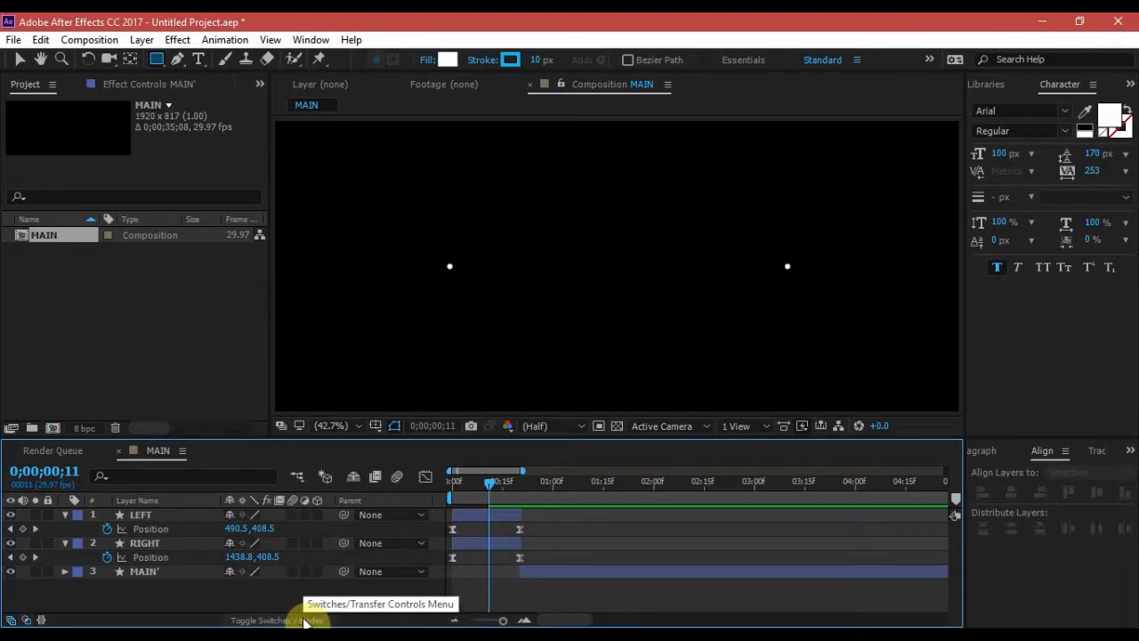
left_click(292, 515)
left_click(291, 543)
left_click(292, 571)
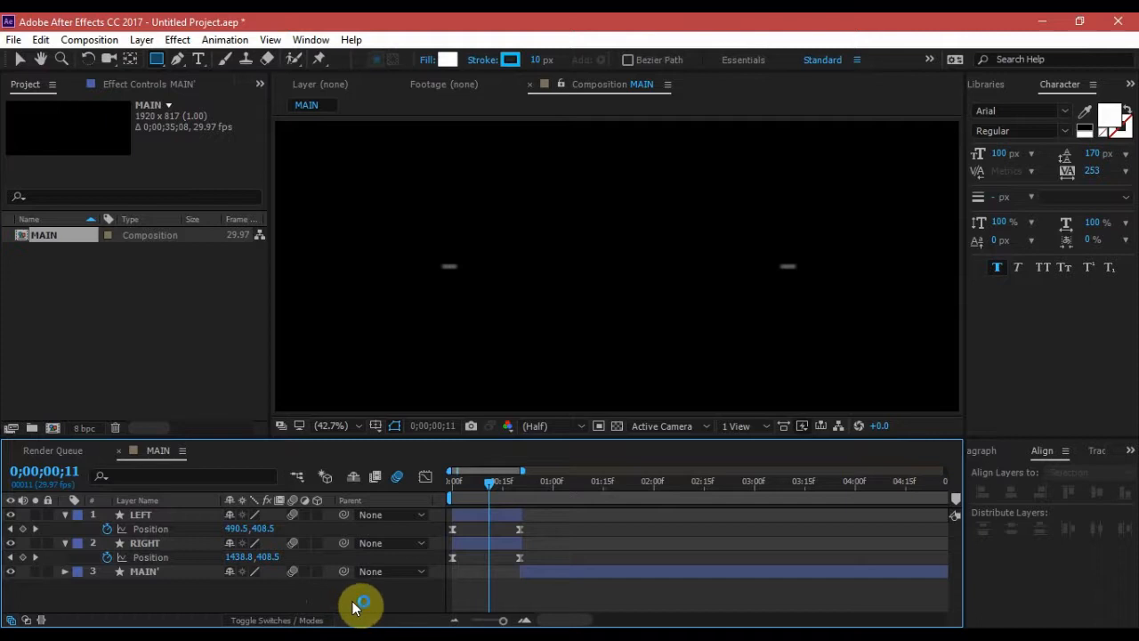
mouse_move(487, 484)
left_mouse_down()
mouse_move(454, 482)
mouse_move(500, 481)
left_mouse_up()
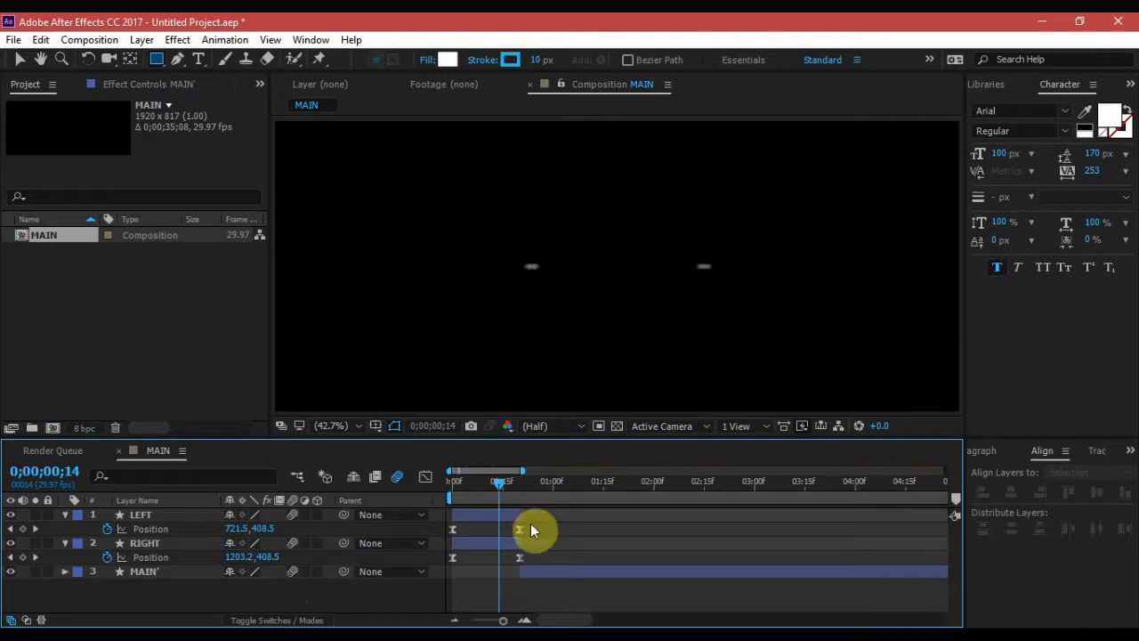
Step: Reshape the LEFT layer's Position speed curve in the Graph Editor so it rises gradually and peaks at the 0;00;00;20 keyframe
left_click_drag(526, 527, 450, 536)
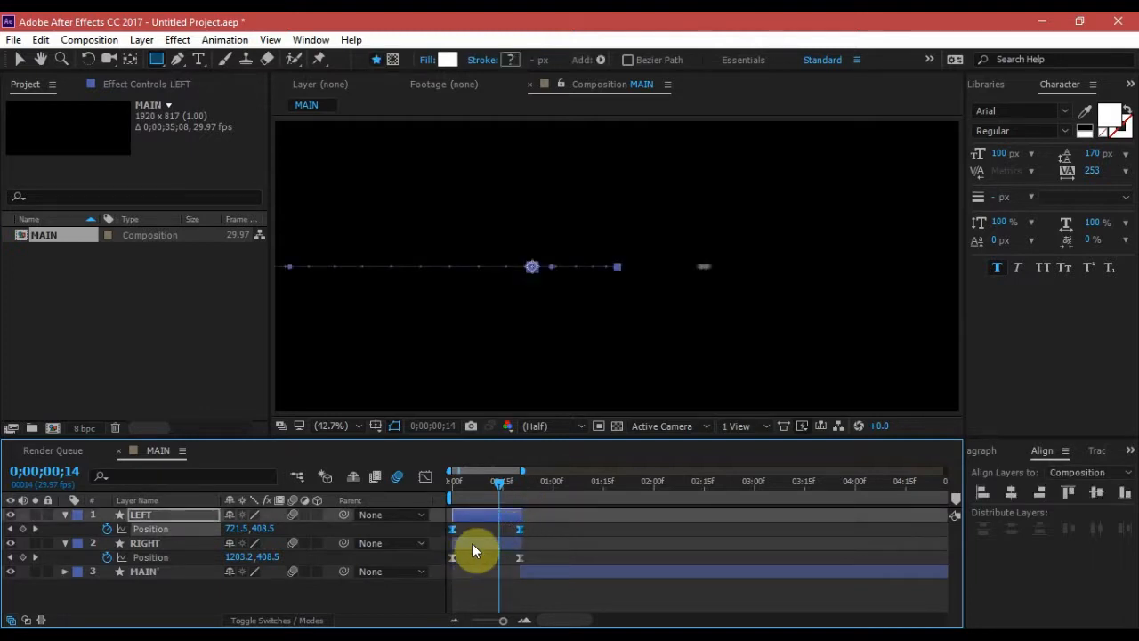
left_click(425, 479)
left_click_drag(526, 472, 475, 471)
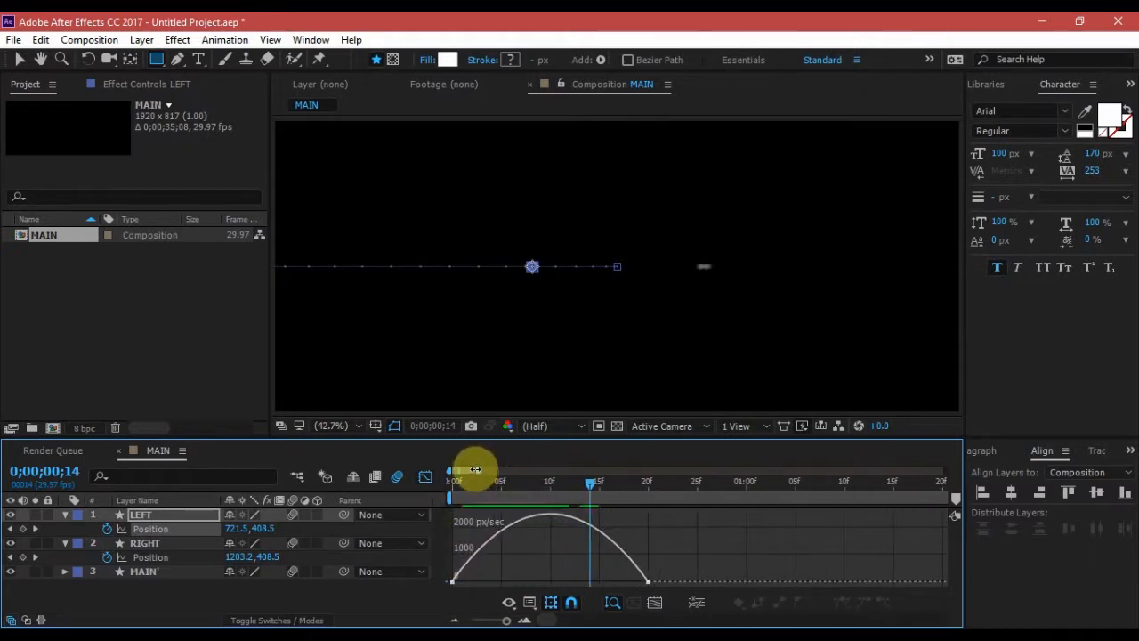
left_click(554, 558)
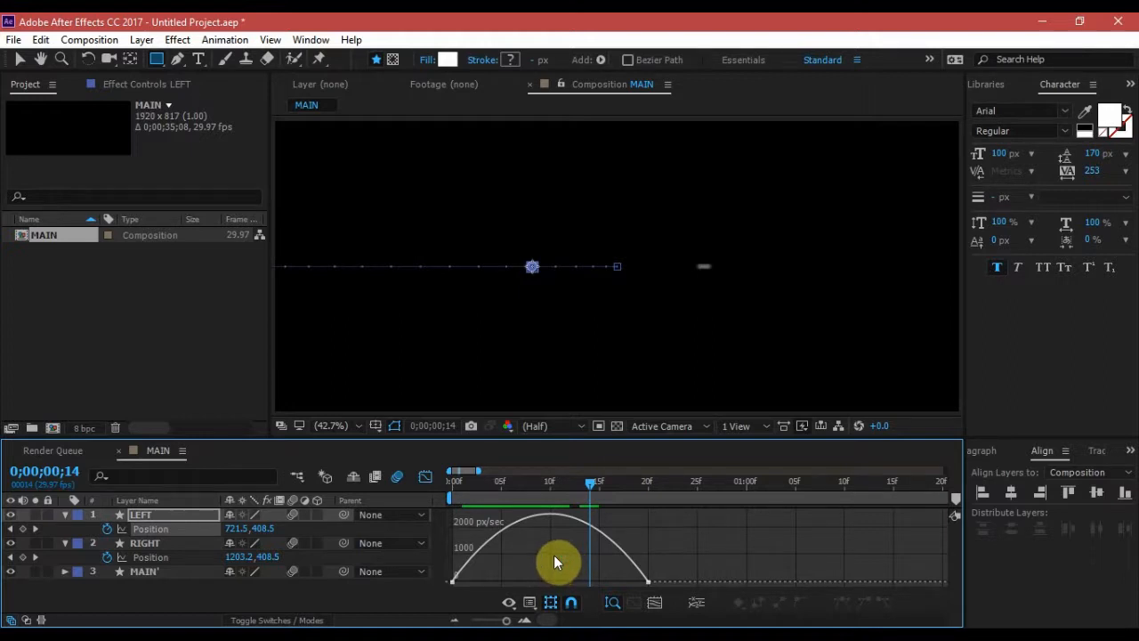
left_click(472, 564)
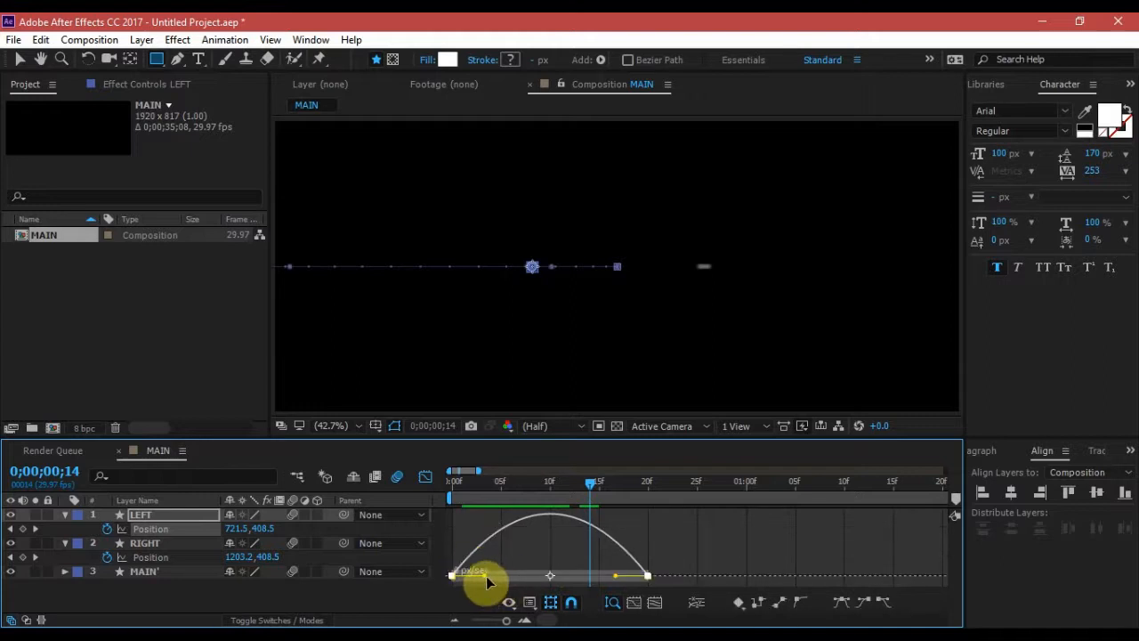
left_click_drag(487, 577, 516, 578)
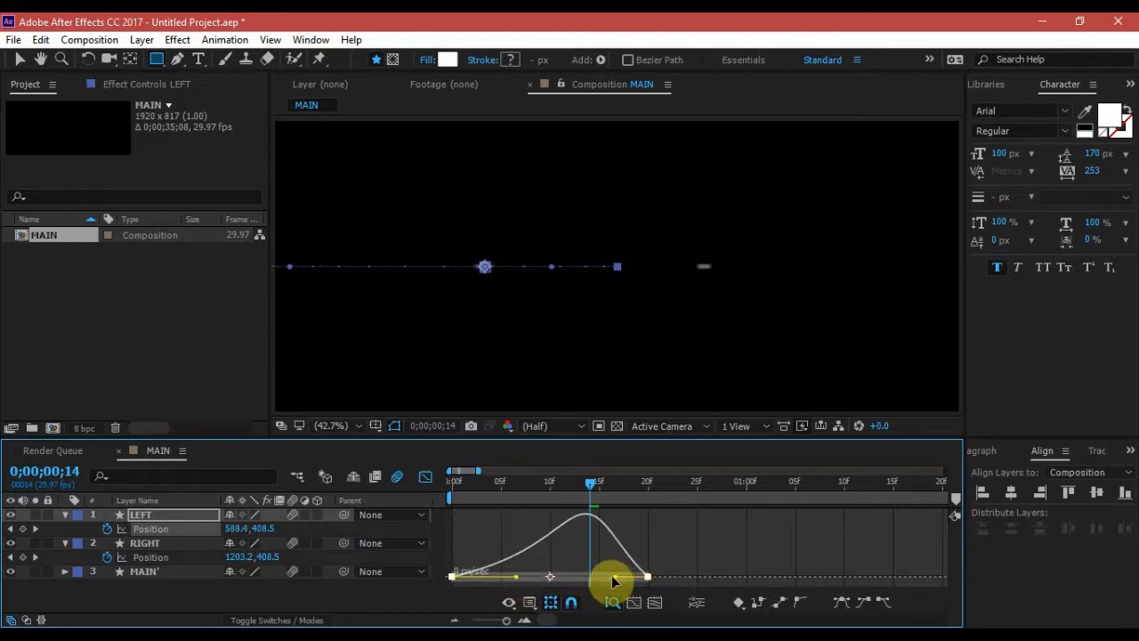
left_click_drag(618, 579, 648, 577)
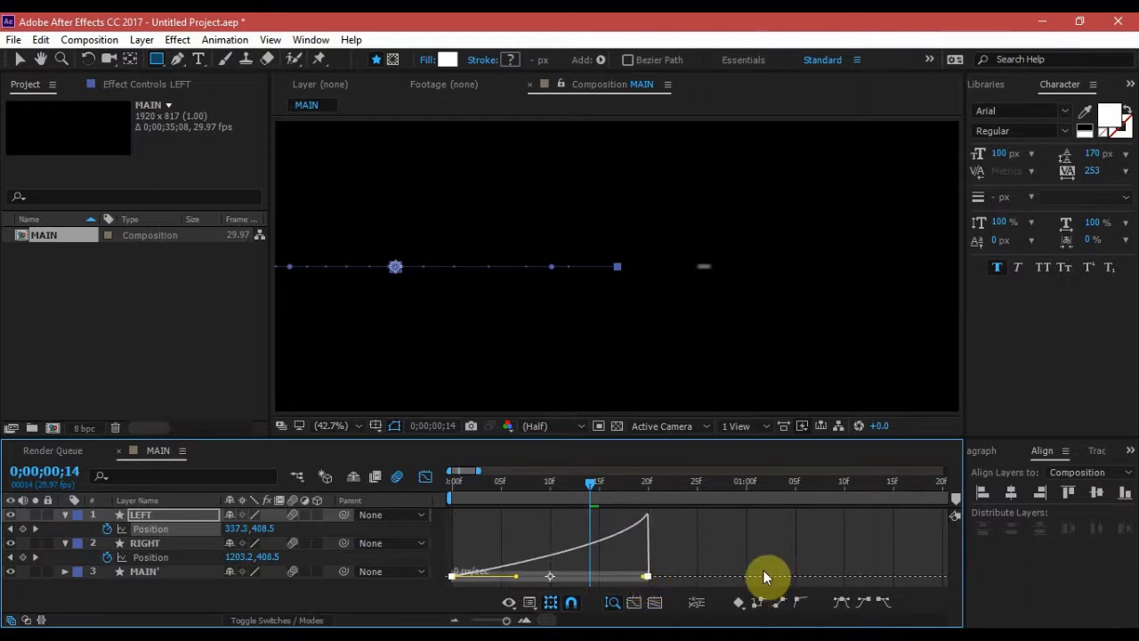
Step: Play and scrub through the first 20 frames to compare the LEFT dot's motion with the RIGHT dot's
left_click(406, 592)
left_click_drag(466, 482, 645, 483)
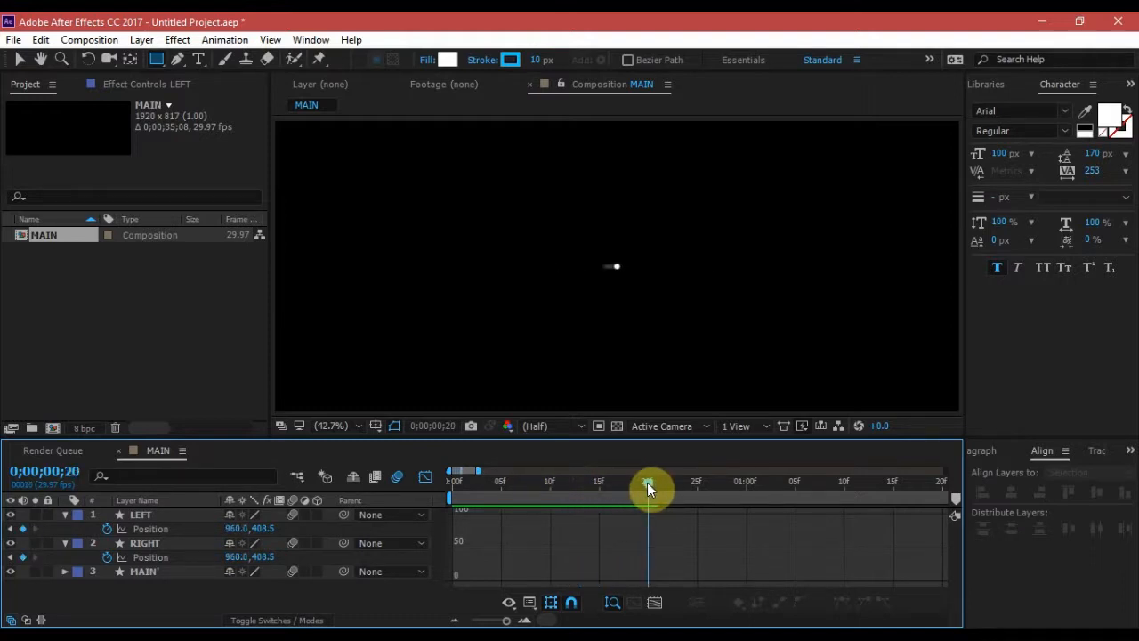
left_click_drag(647, 482, 559, 500)
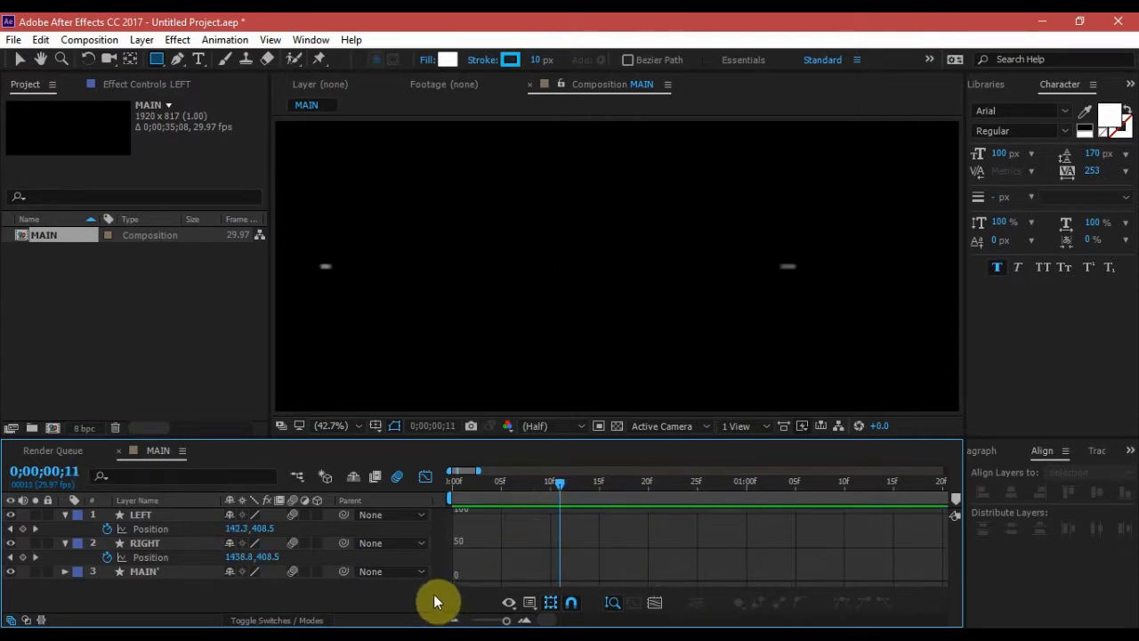
key("space")
left_click_drag(486, 484, 555, 482)
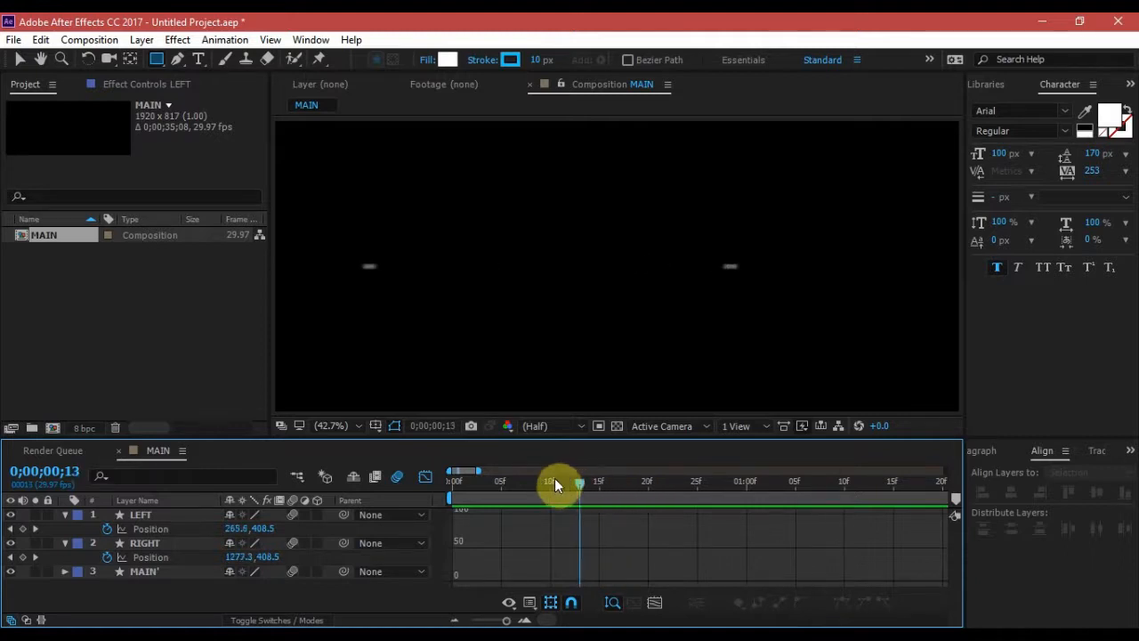
Step: Refine the LEFT layer's Position speed curve so it rounds off just before the 0;00;00;20 keyframe, with about 3.57% incoming influence
left_click(157, 527)
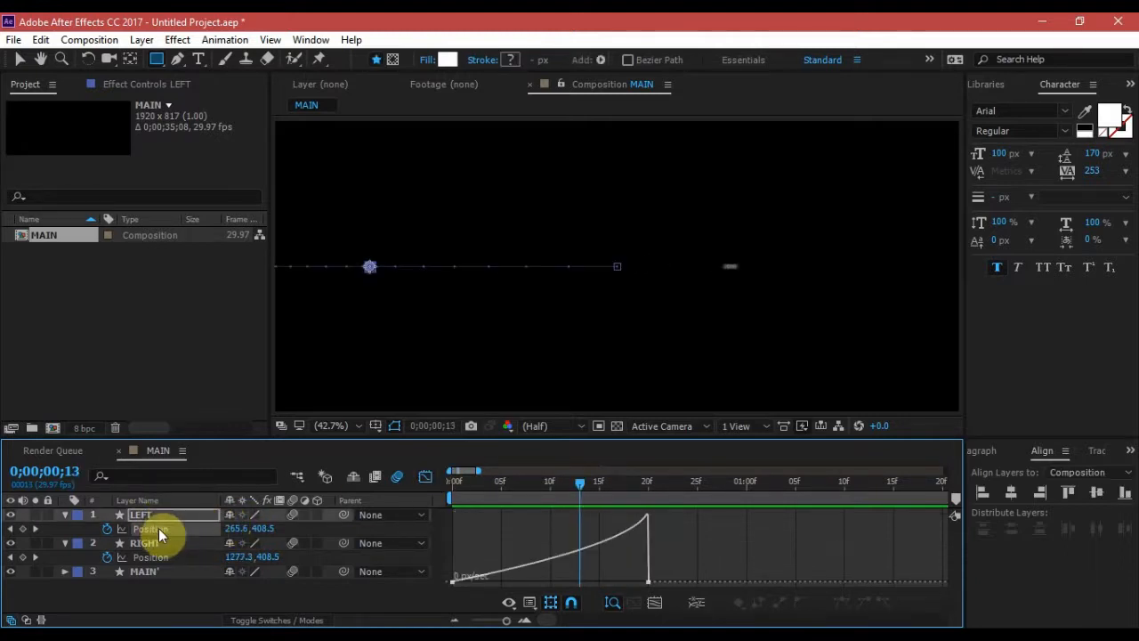
left_click(525, 563)
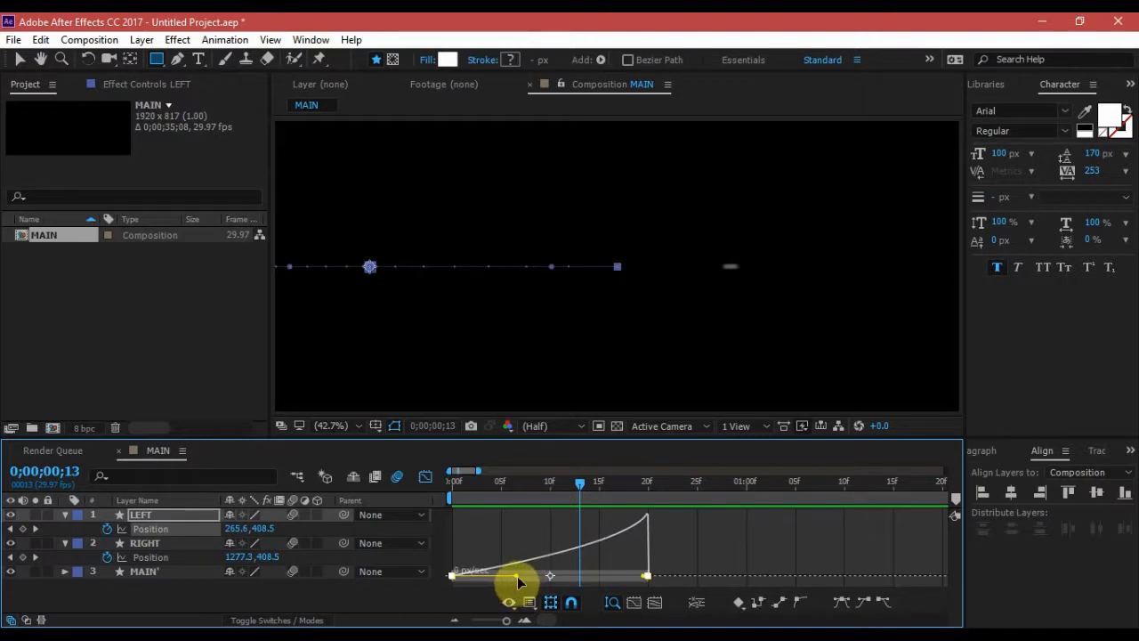
left_click_drag(517, 577, 520, 579)
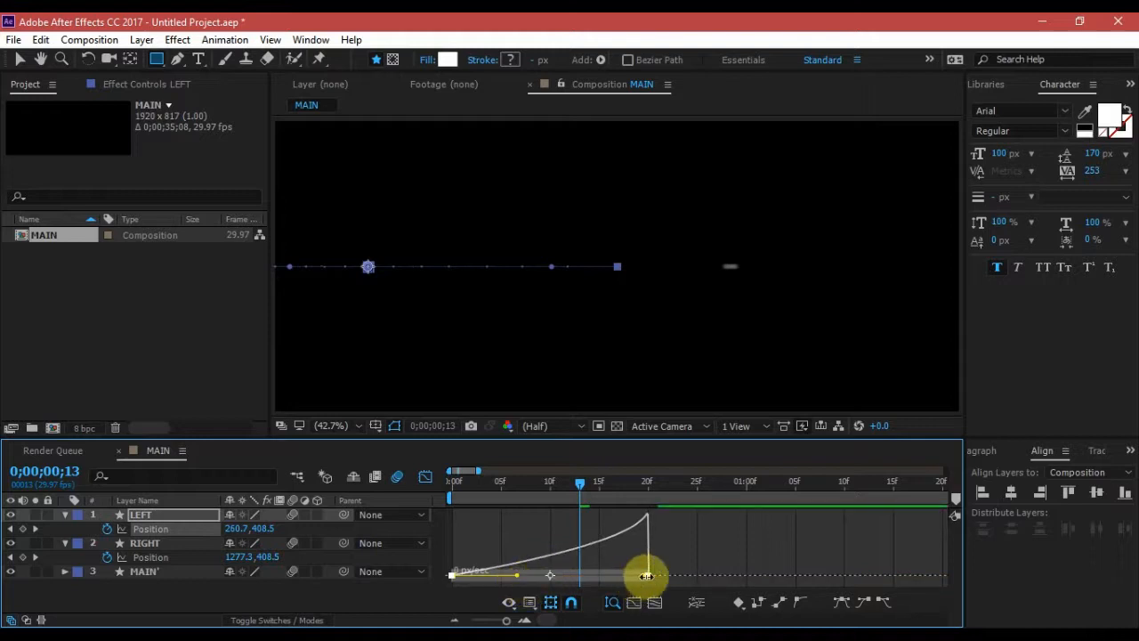
mouse_move(646, 577)
left_mouse_down()
mouse_move(631, 582)
mouse_move(637, 575)
left_mouse_up()
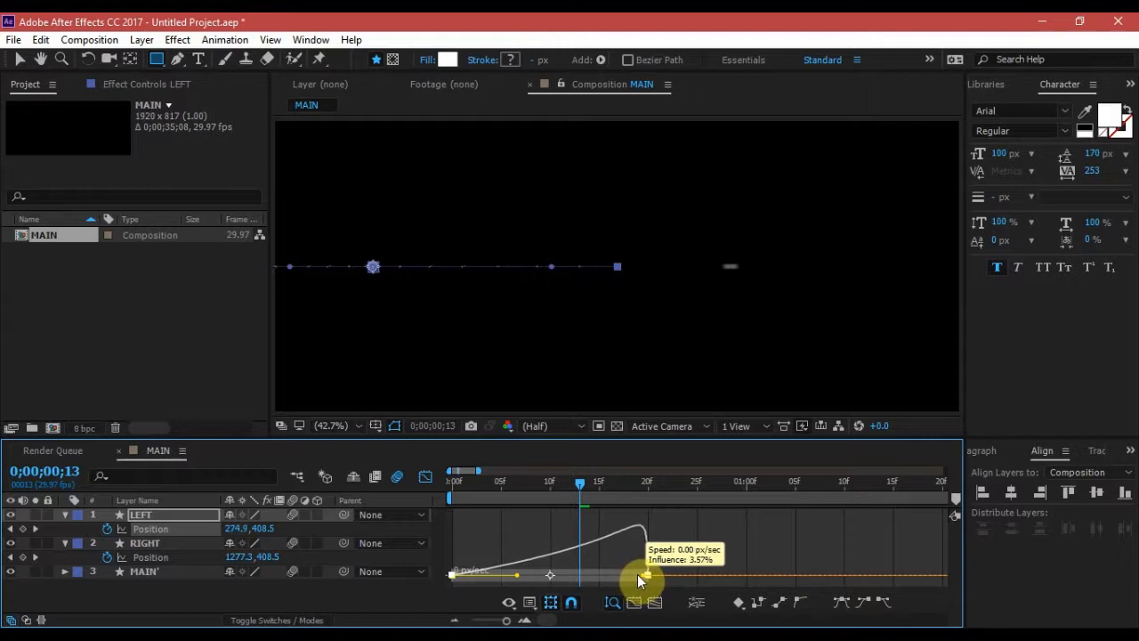
Step: Reshape the RIGHT layer's Position speed curve to match LEFT, rising gradually and peaking just before the 0;00;00;20 keyframe
left_click(167, 556)
left_click(501, 537)
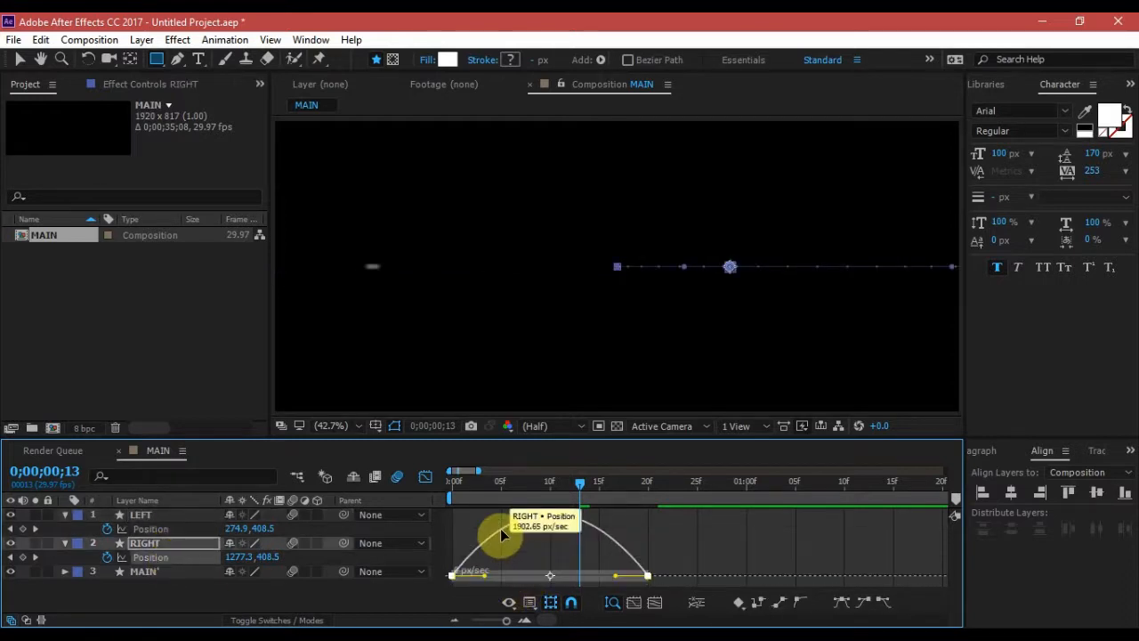
left_click_drag(486, 577, 521, 576)
left_click_drag(615, 578, 646, 578)
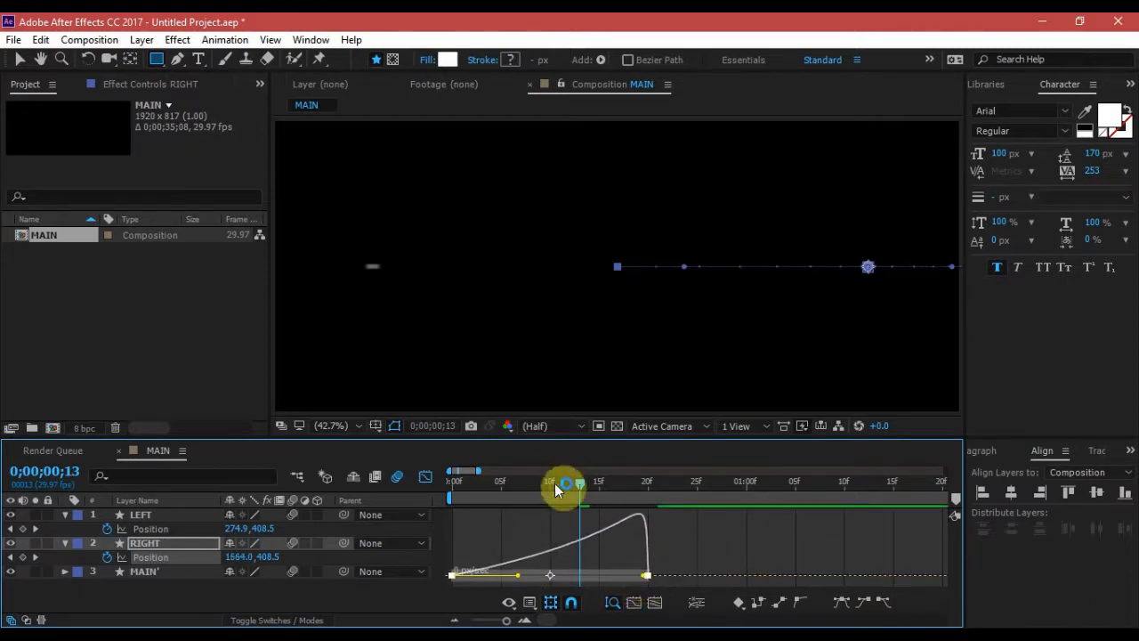
Step: Check both dots' motion up to 0;00;00;17, then close the Graph Editor and collapse the LEFT and RIGHT layers
left_click(371, 603)
left_click_drag(570, 492, 611, 499)
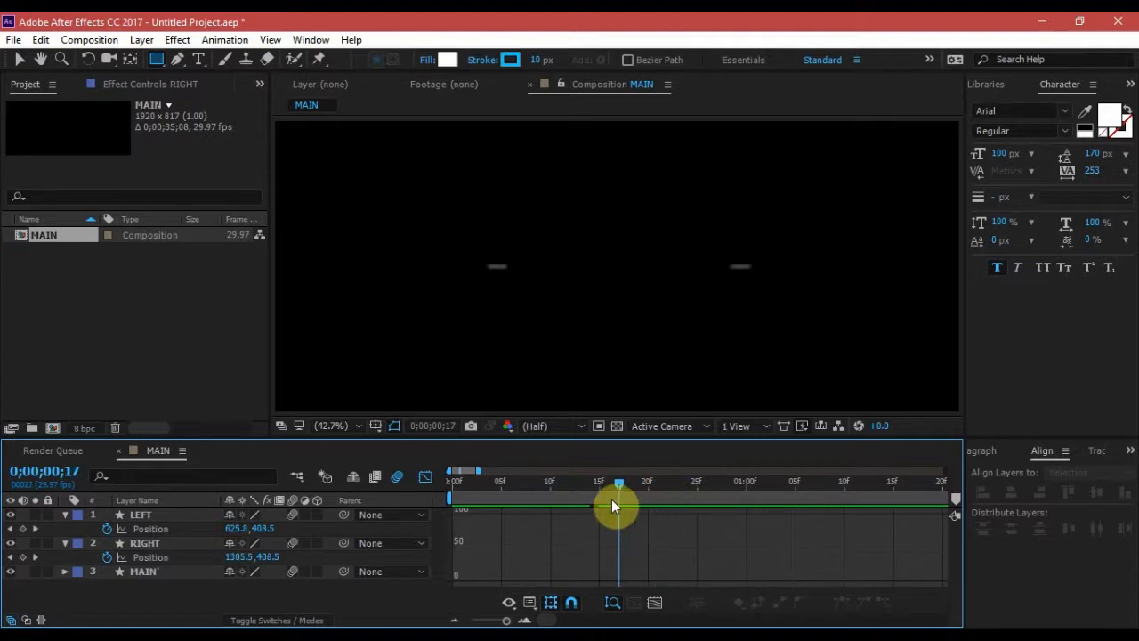
left_click(425, 479)
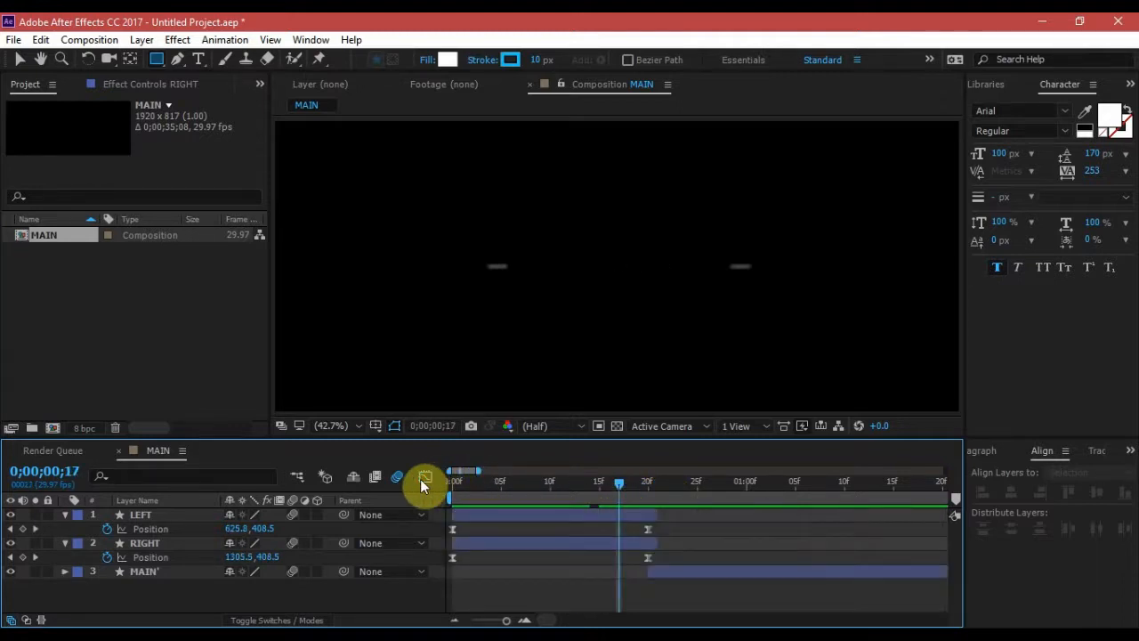
left_click(65, 514)
left_click(65, 530)
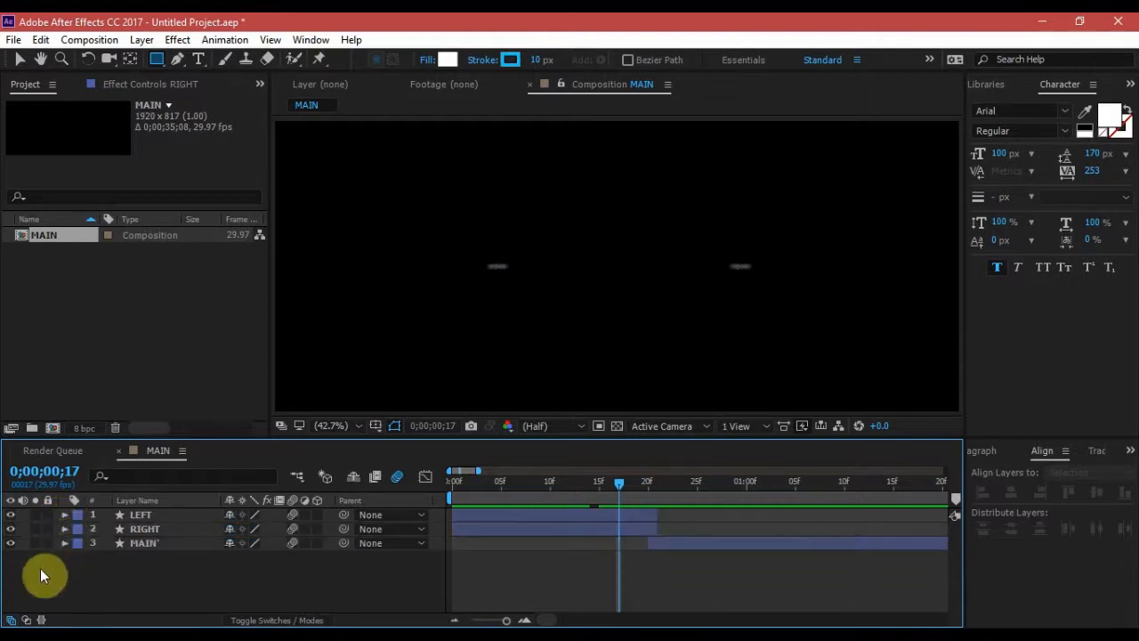
Step: Compare the frame at 0;00;00;22 with MAIN' hidden and shown, and preview the dots meeting at the centre from the start
left_click_drag(618, 481, 667, 483)
left_click(720, 543)
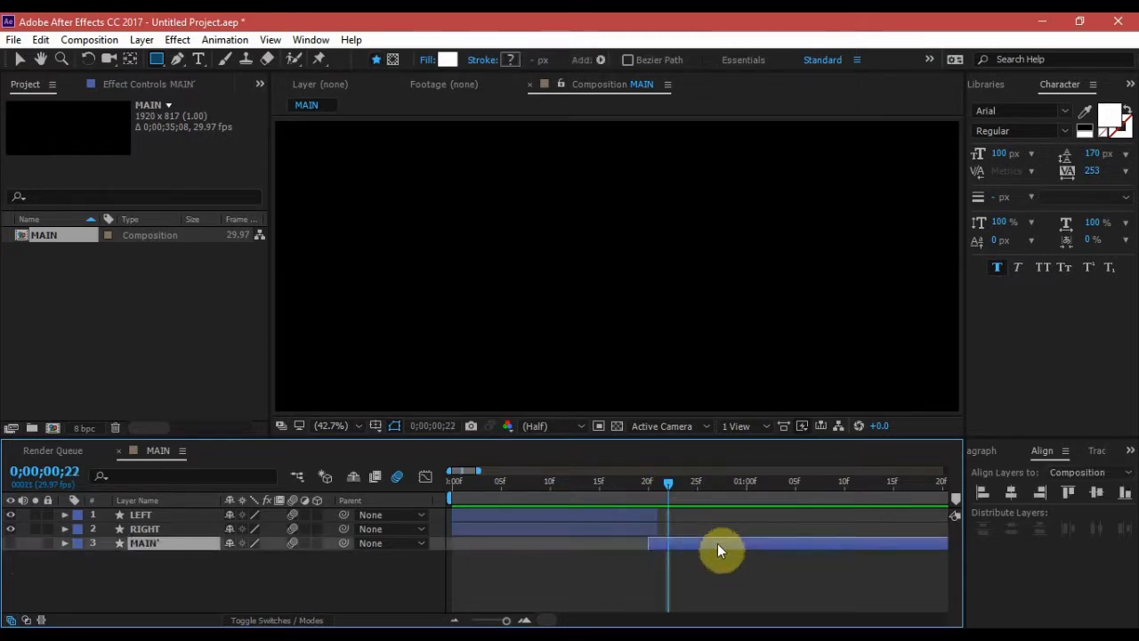
left_click(11, 543)
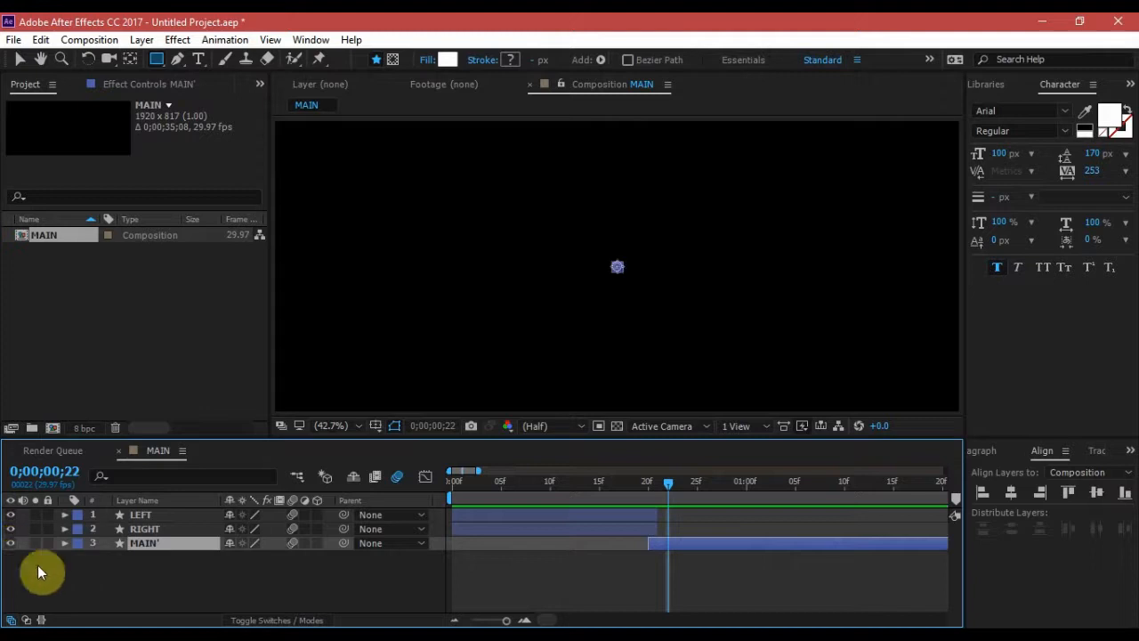
left_click(356, 580)
mouse_move(671, 485)
left_mouse_down()
mouse_move(439, 475)
mouse_move(661, 479)
left_mouse_up()
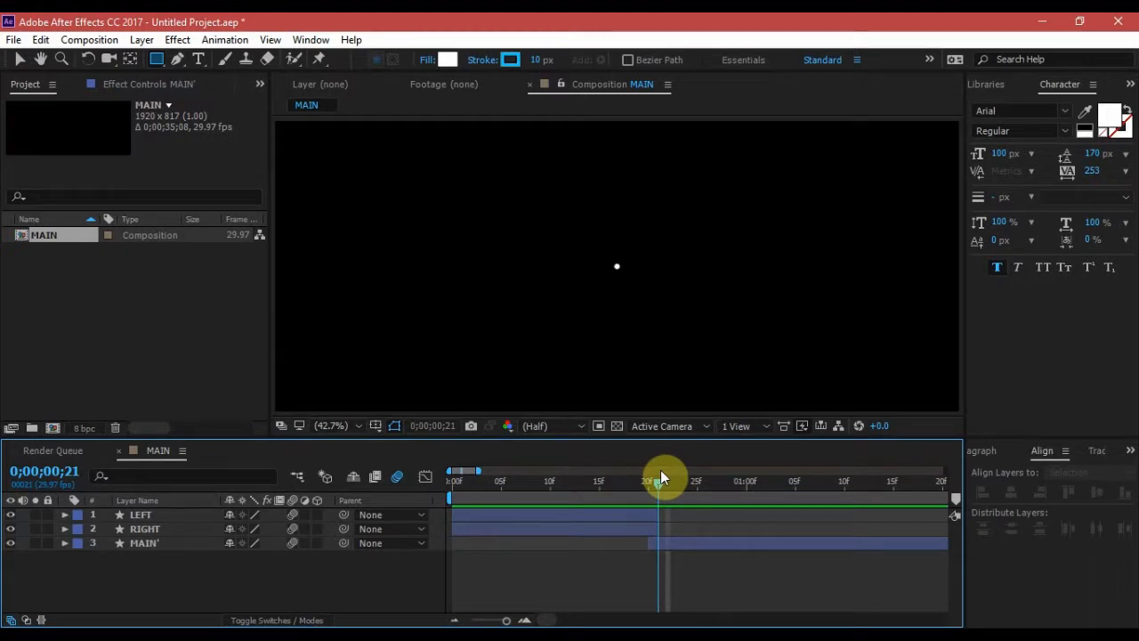
left_click_drag(660, 479, 401, 572)
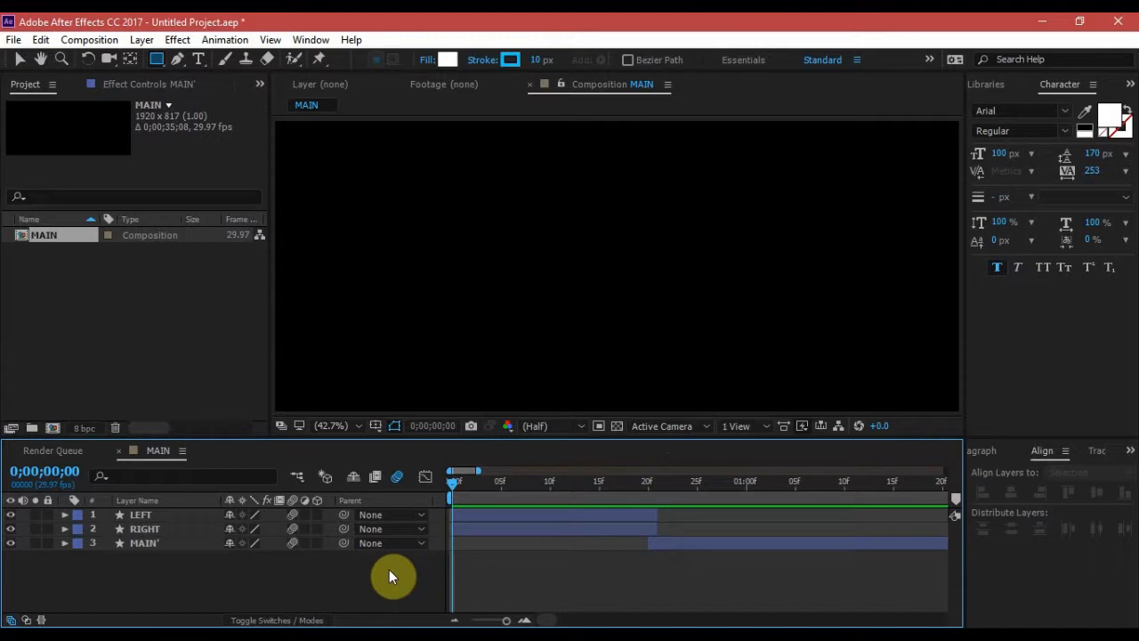
left_click_drag(459, 484, 391, 561)
key("space")
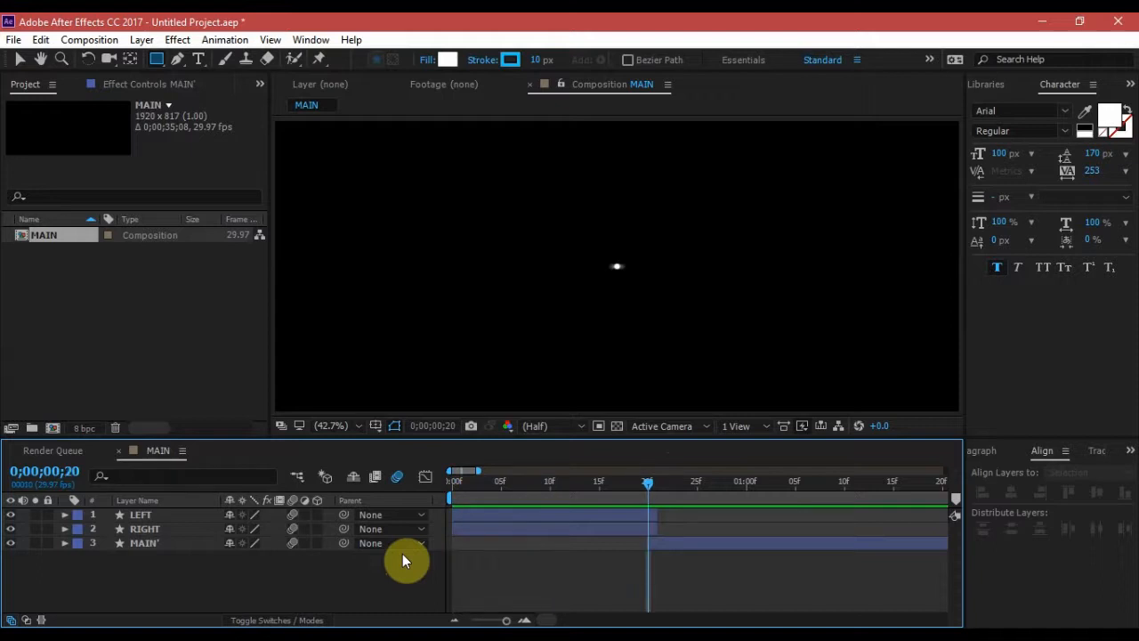
Step: Keyframe the MAIN' layer's Scale at 100% at 0;00;00;20 and at 250% at 0;00;01;10
left_click(165, 543)
key("s")
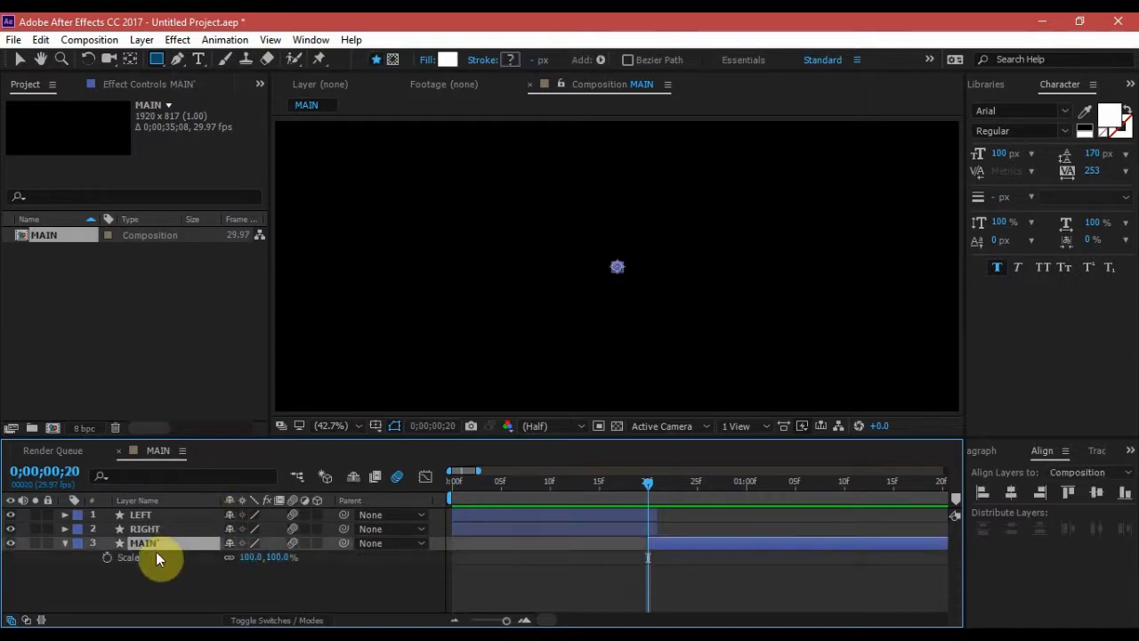
left_click(109, 558)
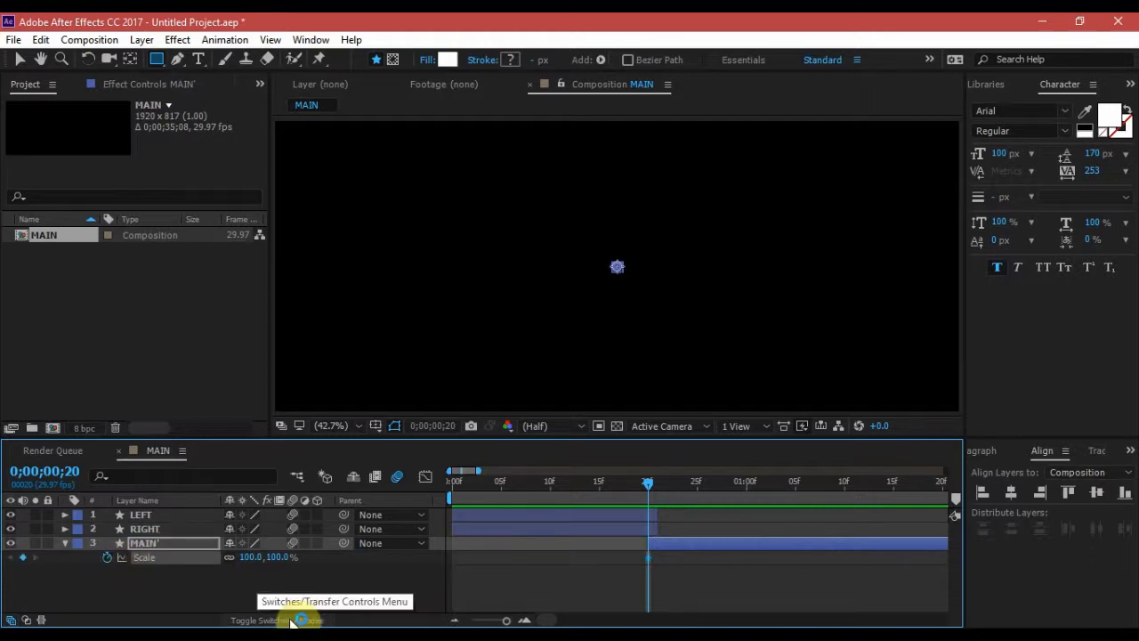
key("shift+Page_Down")
key("shift+Page_Down")
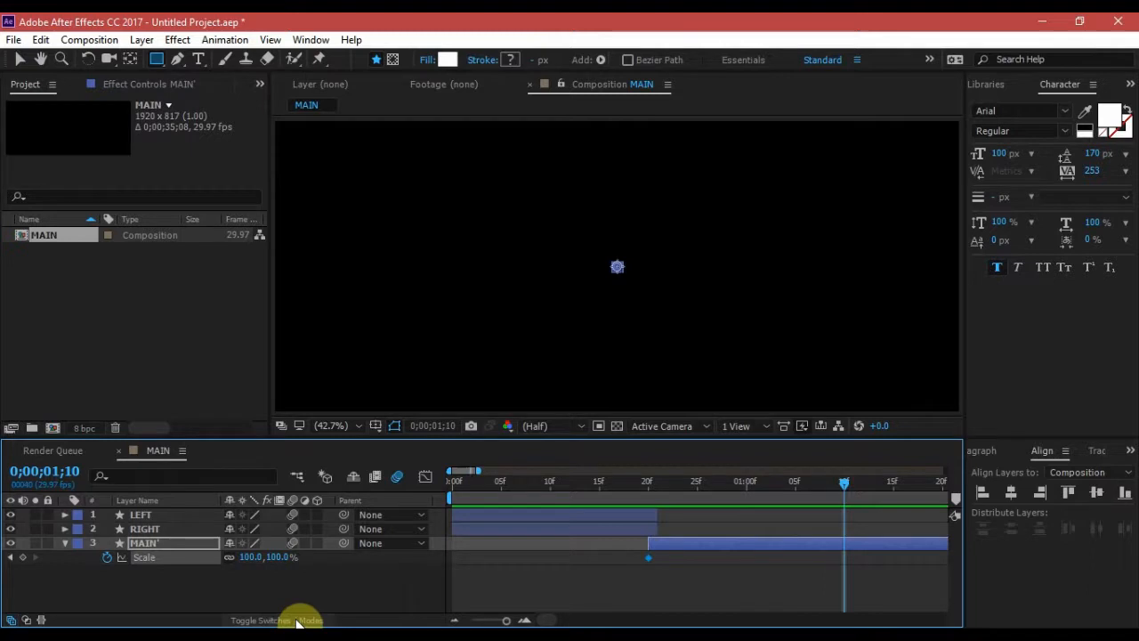
left_click(257, 561)
type("5")
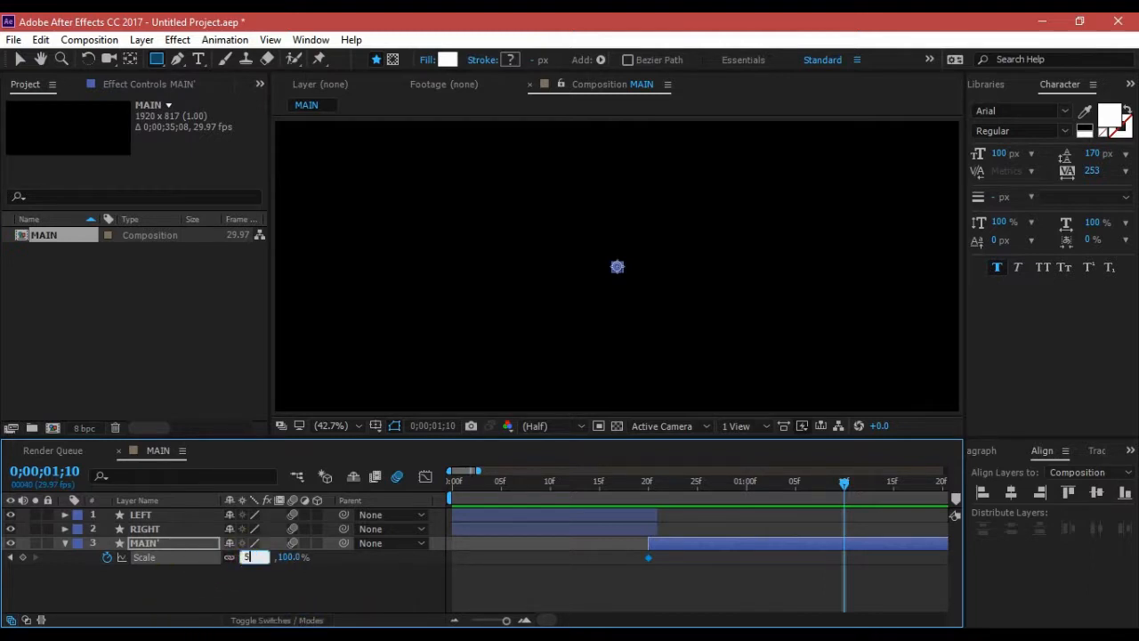
type("50")
key("Return")
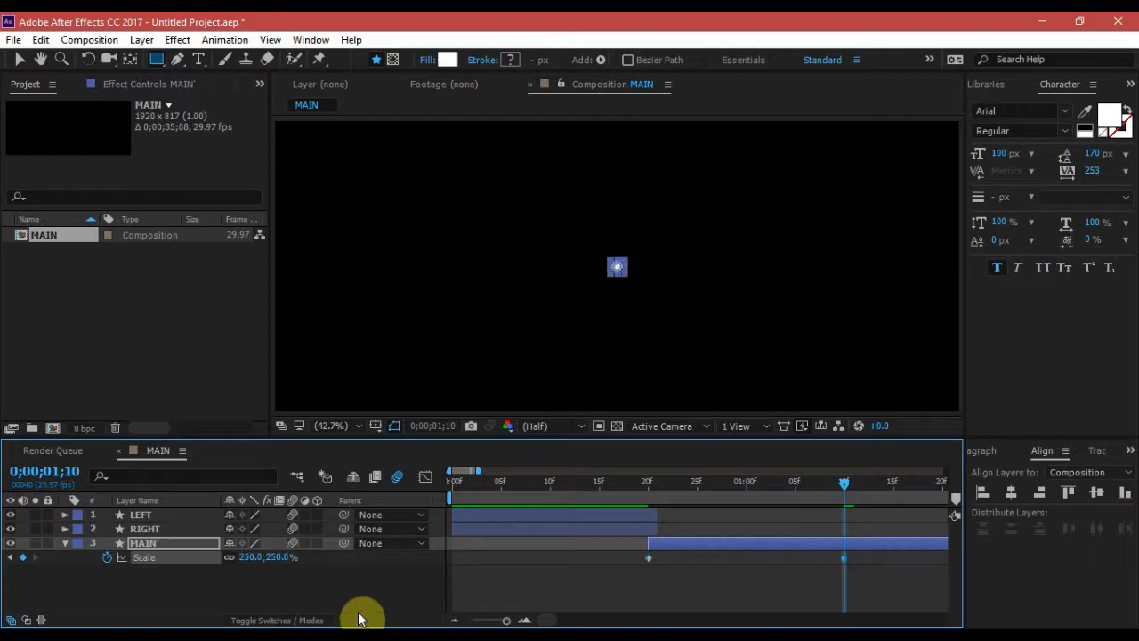
Step: Enlarge the MAIN' layer's Scale at 0;00;01;10, trying 500% and settling on 700%
left_click(277, 557)
type("500")
key("Return")
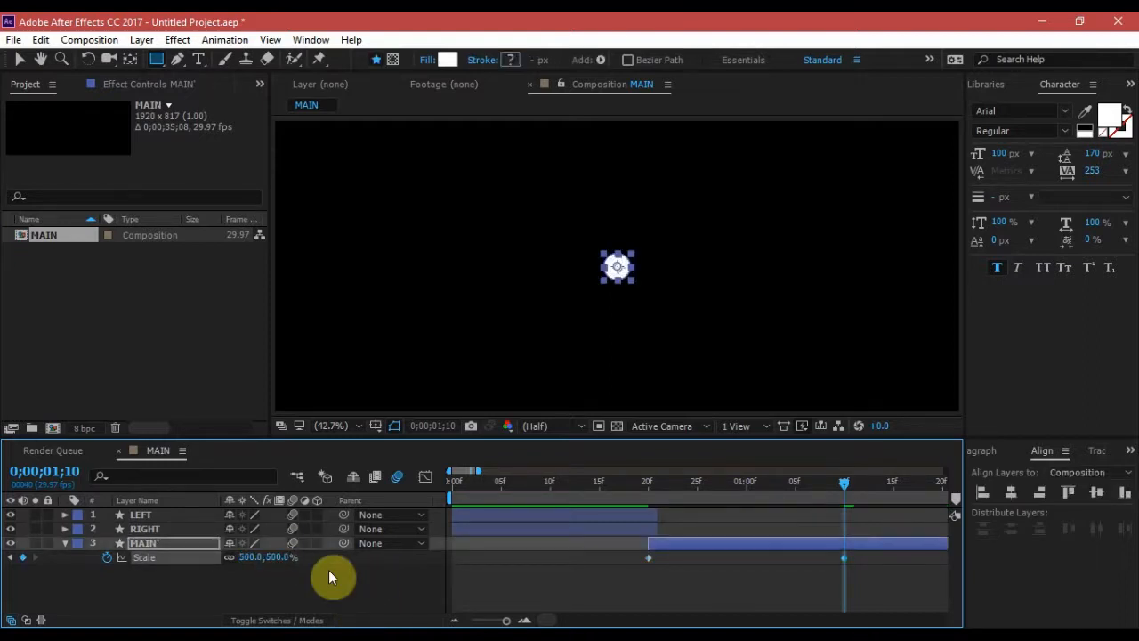
left_click(278, 556)
type("700")
key("Return")
left_click(501, 566)
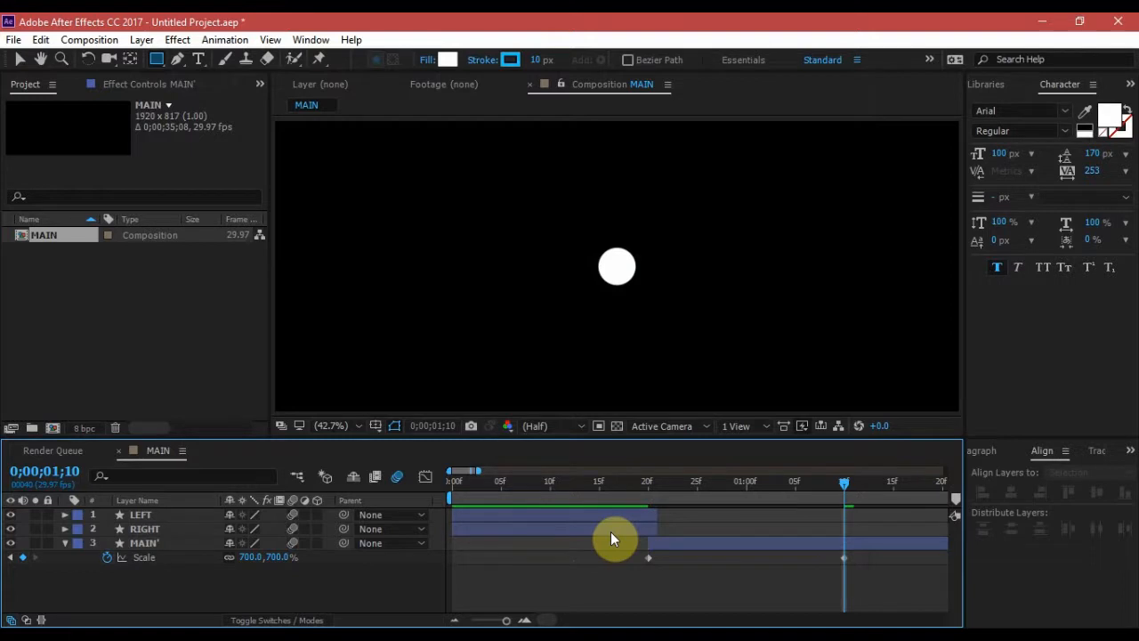
Step: Apply Easy Ease to both Scale keyframes of the MAIN' layer
left_click_drag(876, 553, 663, 575)
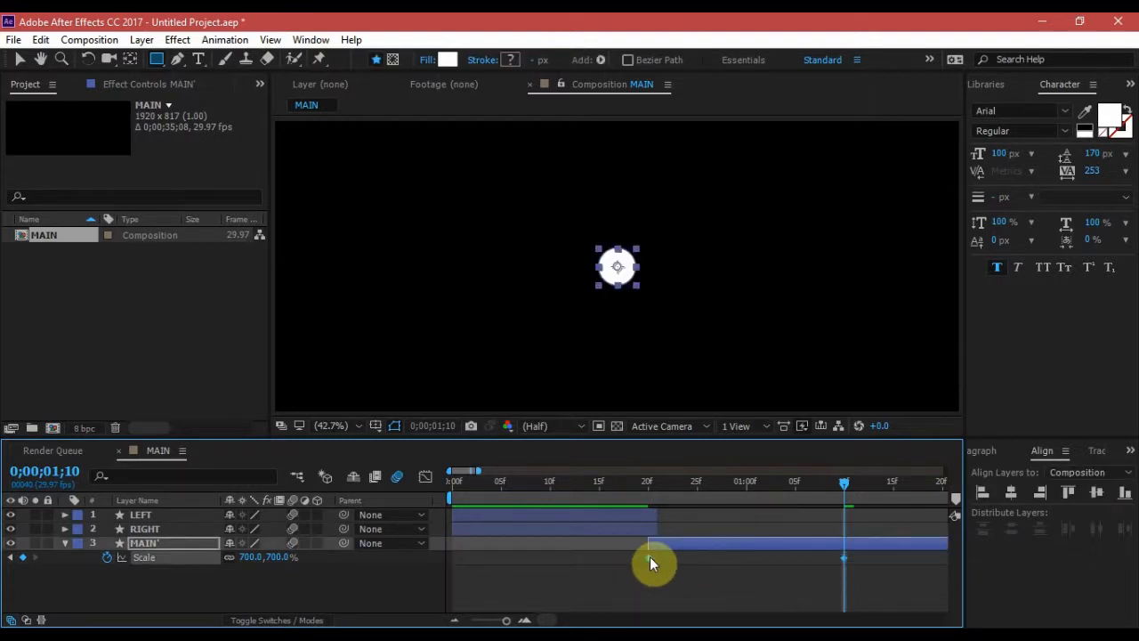
right_click(650, 556)
mouse_move(815, 542)
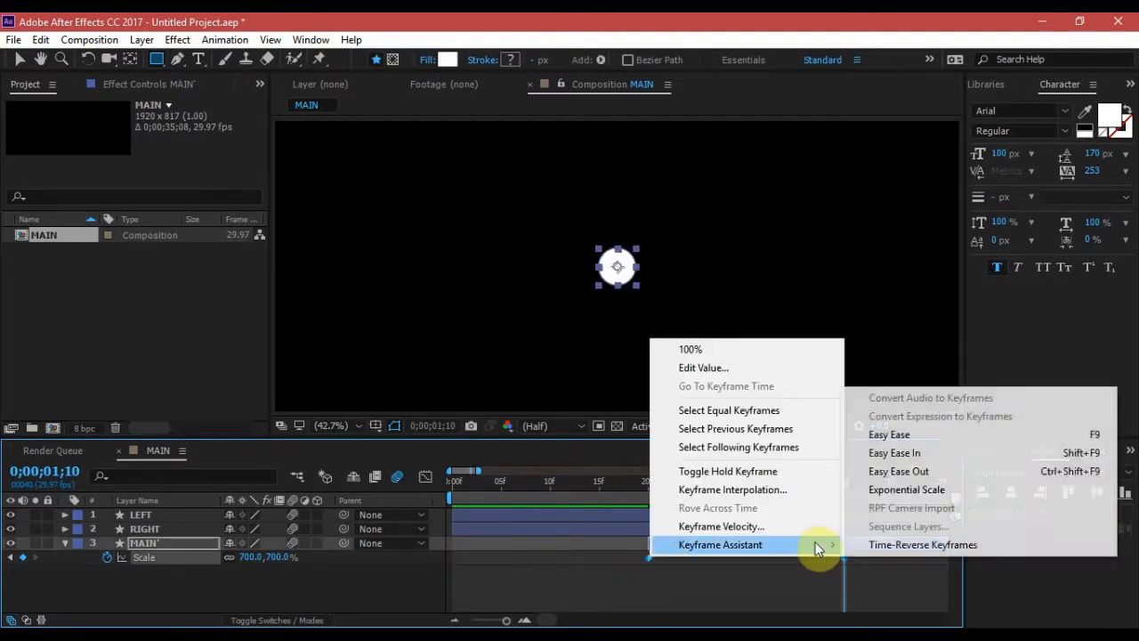
left_click(890, 434)
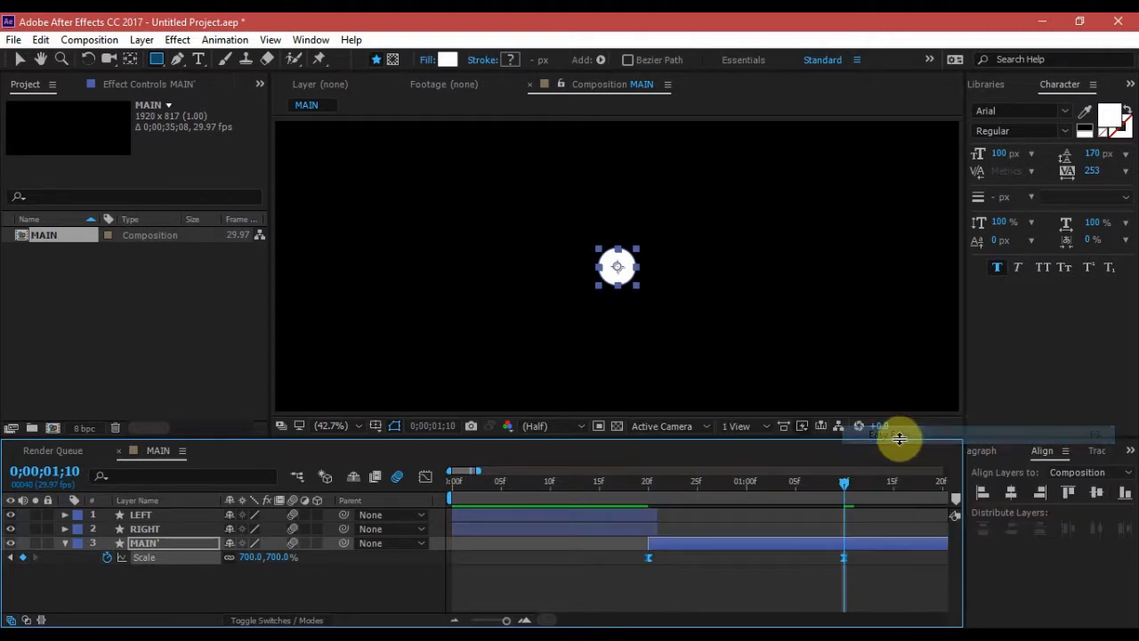
Step: Reshape the MAIN' layer's Scale speed curve in the Graph Editor so it peaks right after 0;00;00;20 and slows gradually to 0;00;01;10
left_click(427, 476)
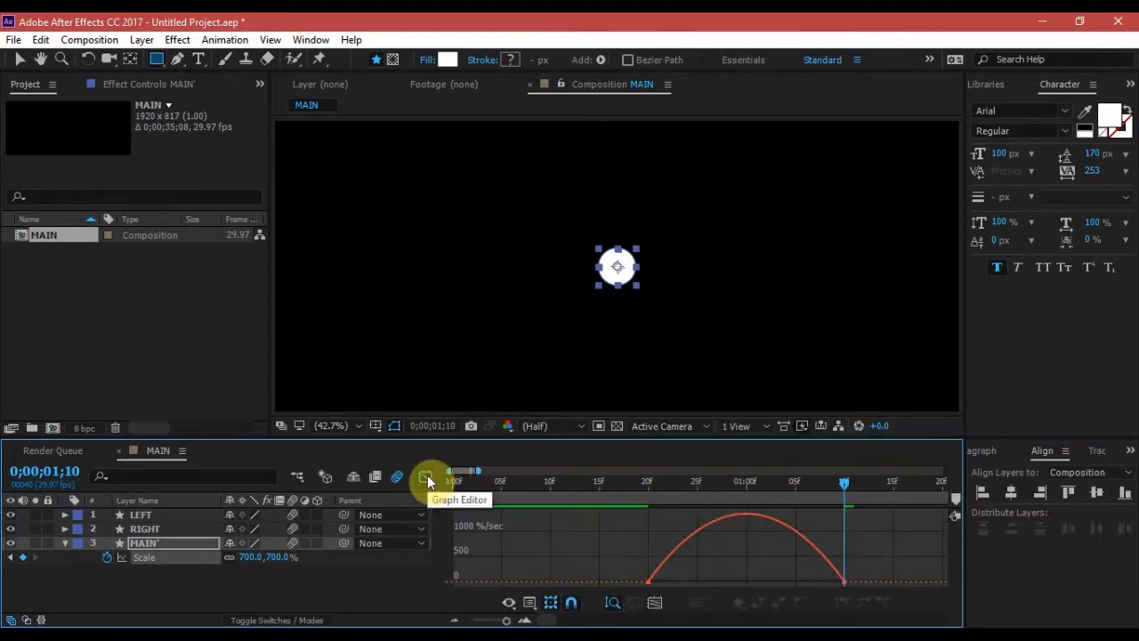
left_click(687, 539)
left_click_drag(686, 572, 648, 575)
left_click_drag(811, 576, 779, 580)
left_click(794, 528)
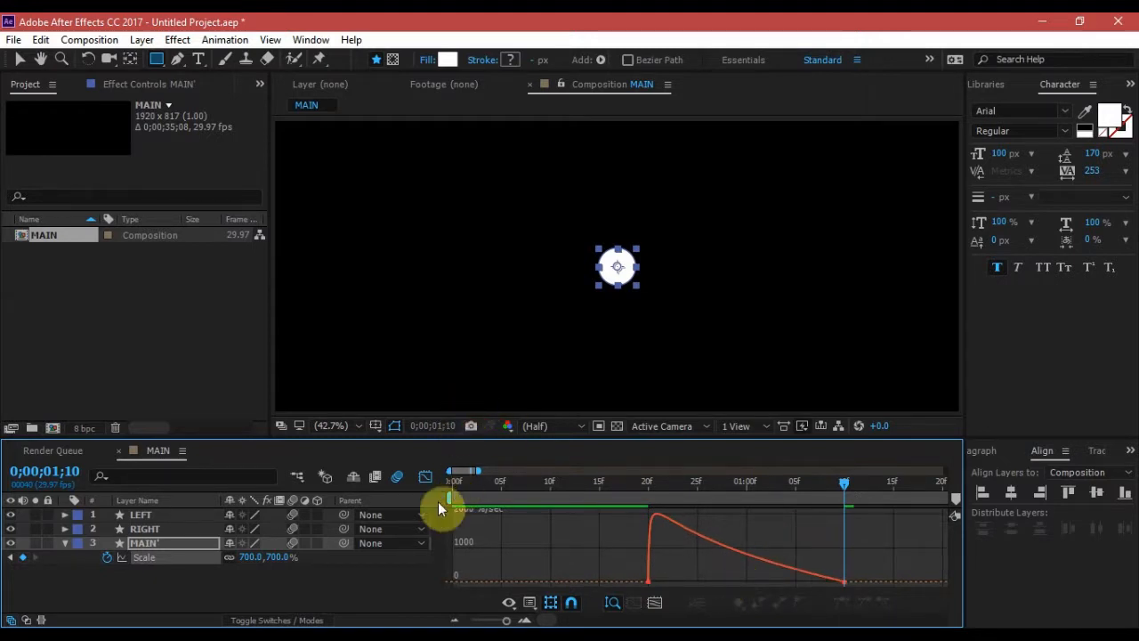
Step: Close the Graph Editor, play the animation and scrub to 0;00;01;01 to check the dot's growth
left_click(424, 481)
key("space")
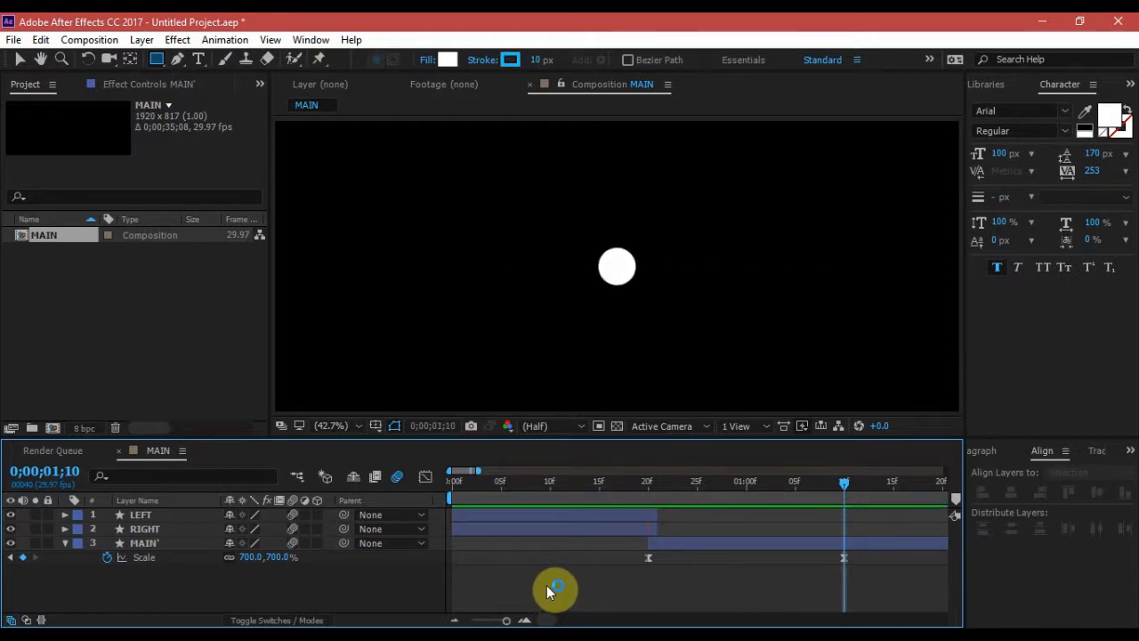
left_click_drag(545, 482, 758, 483)
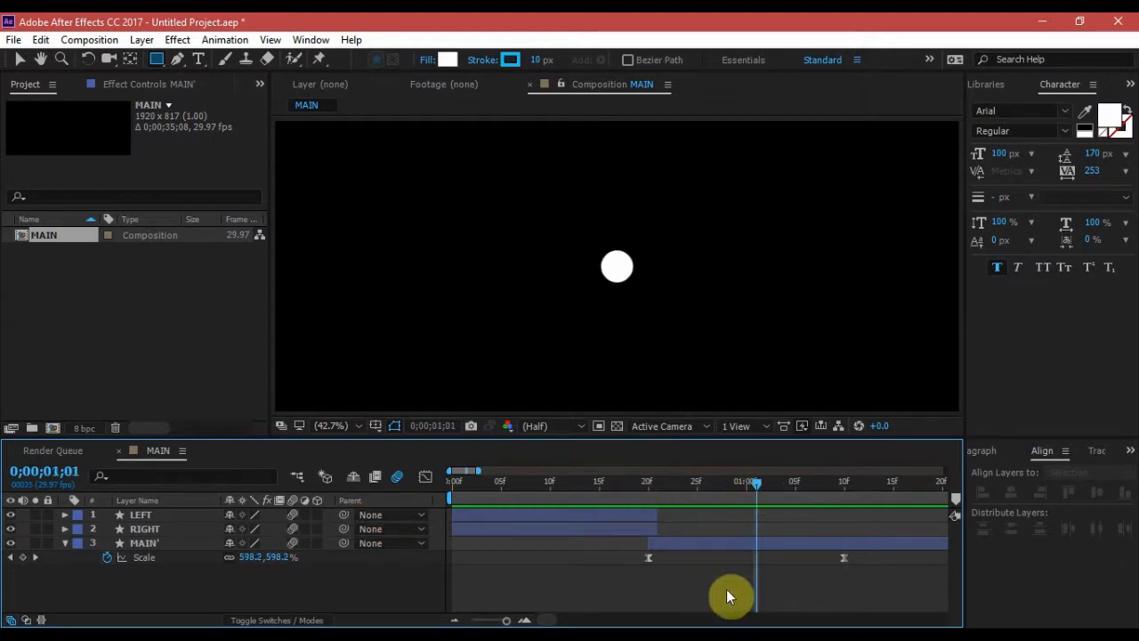
Step: Steepen the MAIN' Scale speed curve by extending the last keyframe's incoming influence back to about 0;00;01;00
left_click_drag(862, 554, 619, 572)
left_click(427, 478)
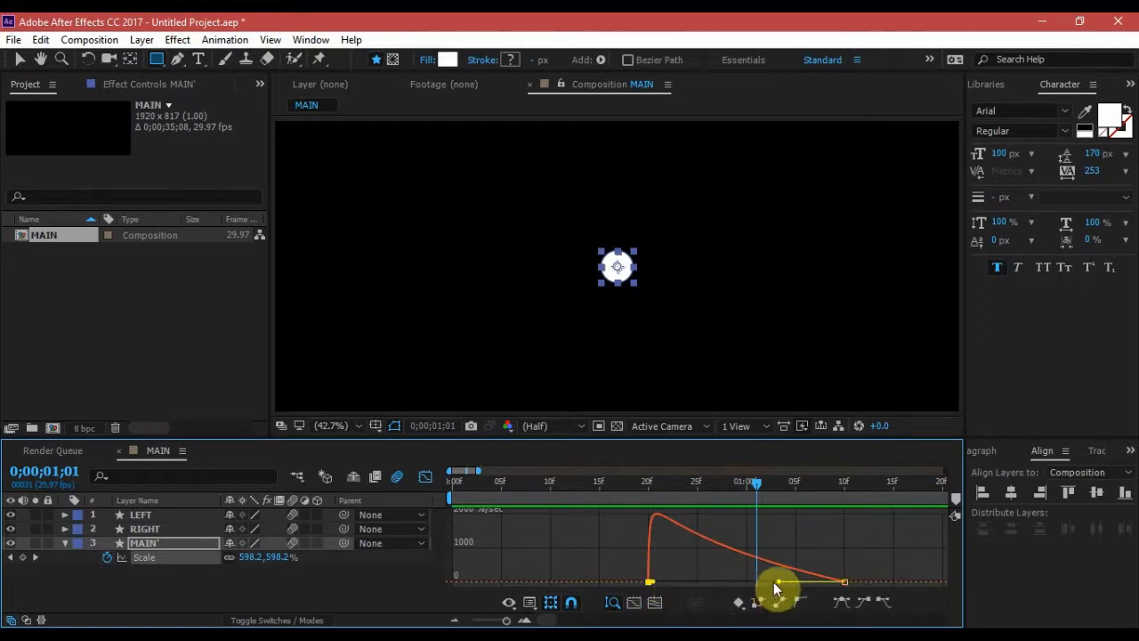
left_click_drag(771, 580, 746, 585)
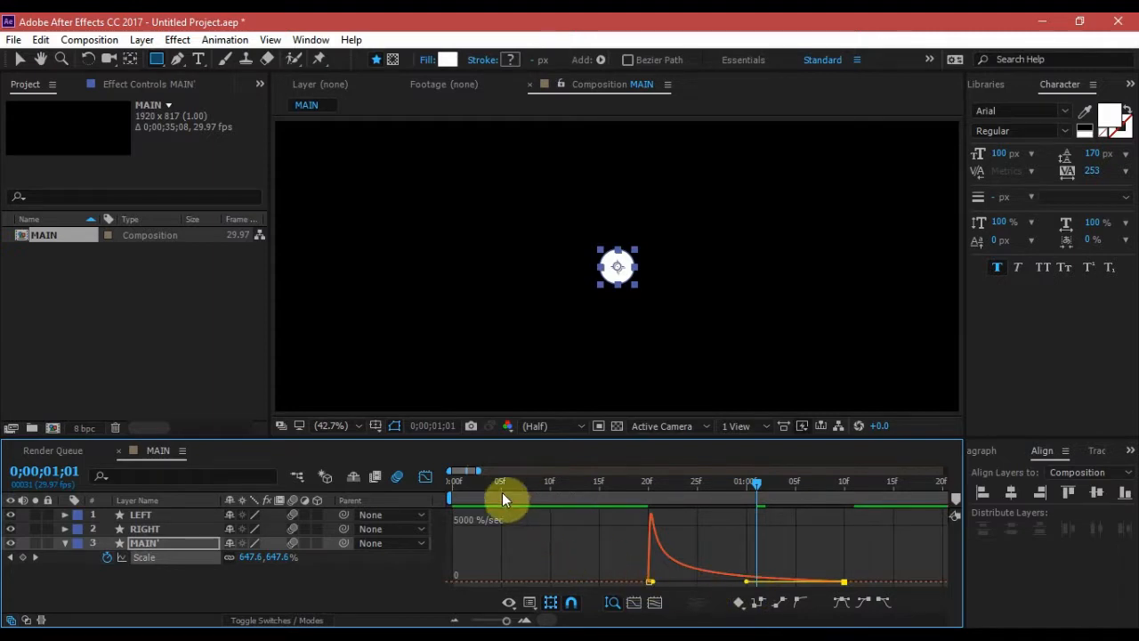
left_click(427, 479)
Step: Play and scrub the revised animation to 0;00;01;10, then collapse the MAIN' layer's properties
left_click(524, 569)
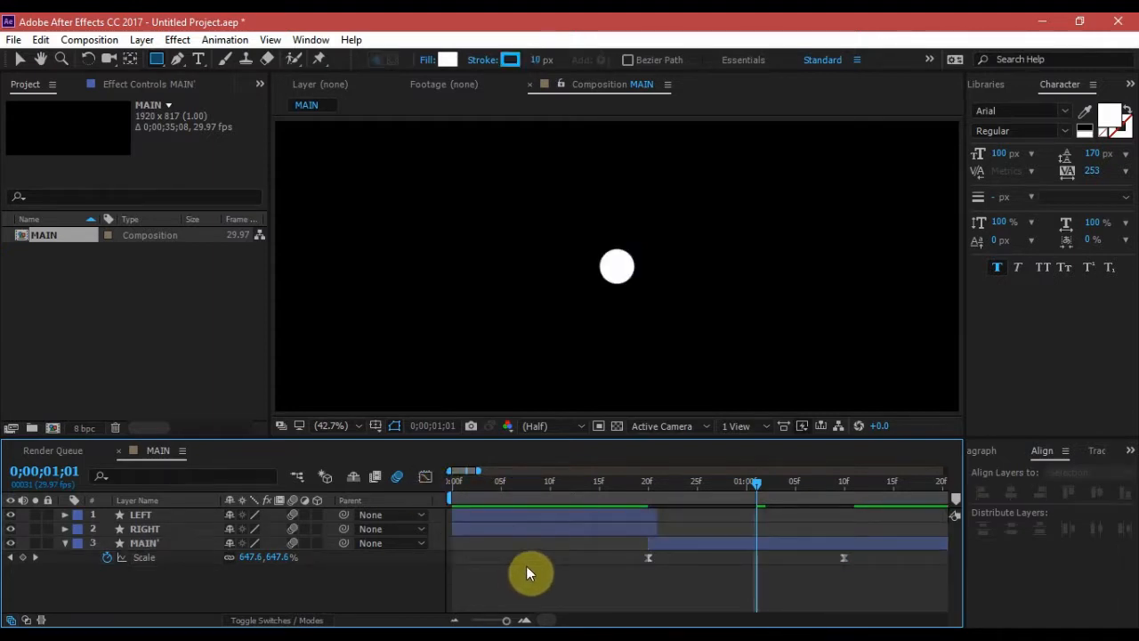
key("space")
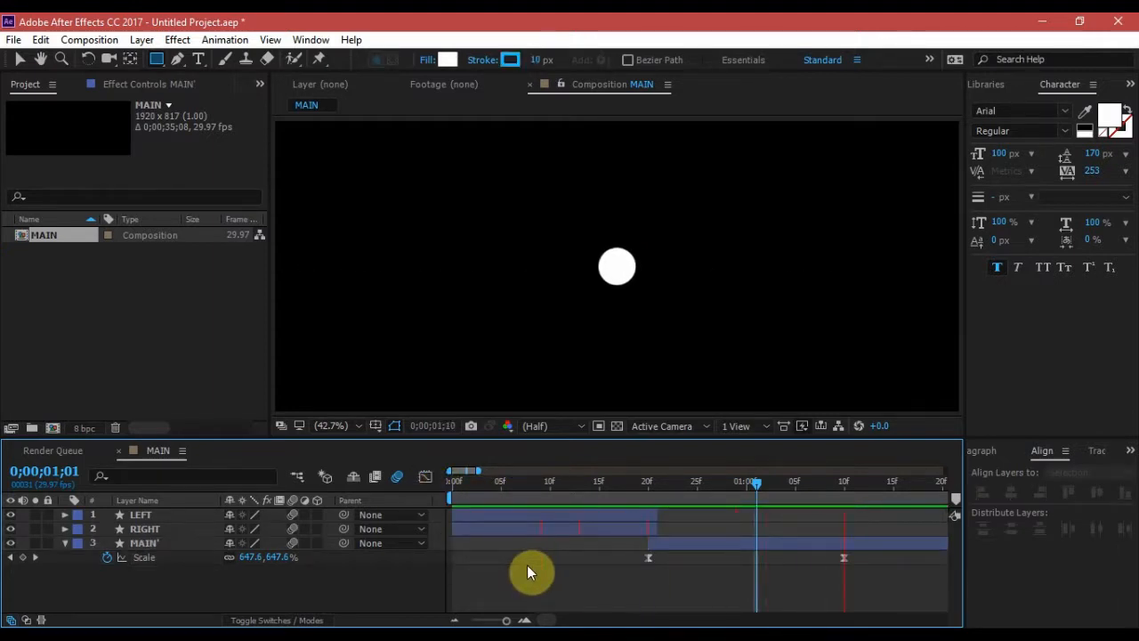
left_click_drag(501, 481, 845, 472)
left_click(85, 552)
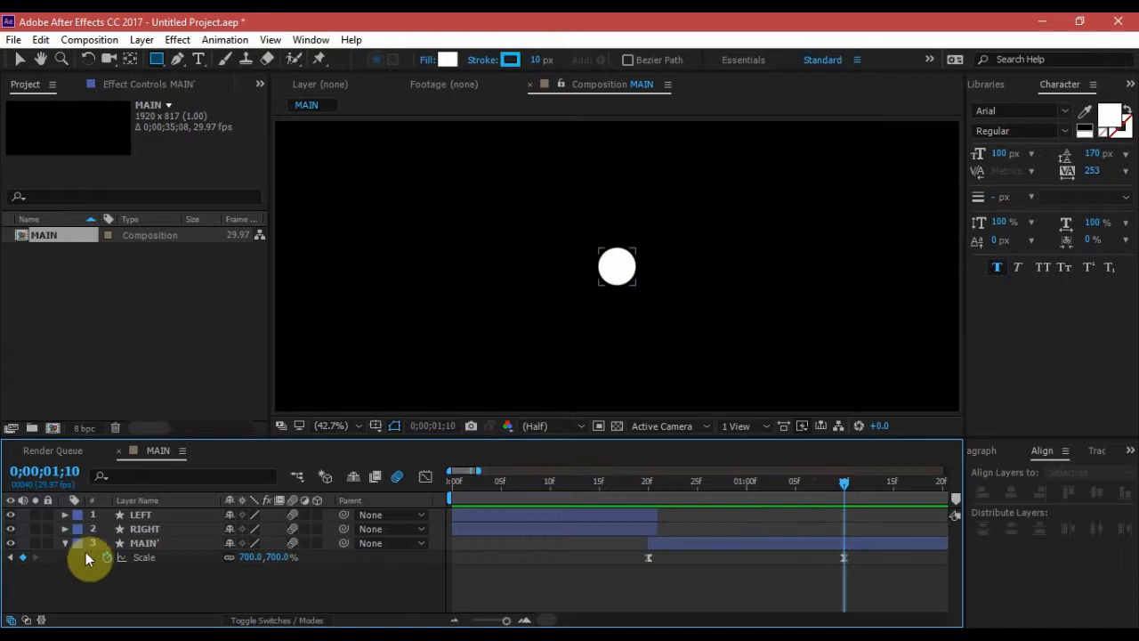
left_click(64, 544)
Step: Import yt_icon_rgb.png from the digital_and_tv folder into the project as footage
left_click(99, 330)
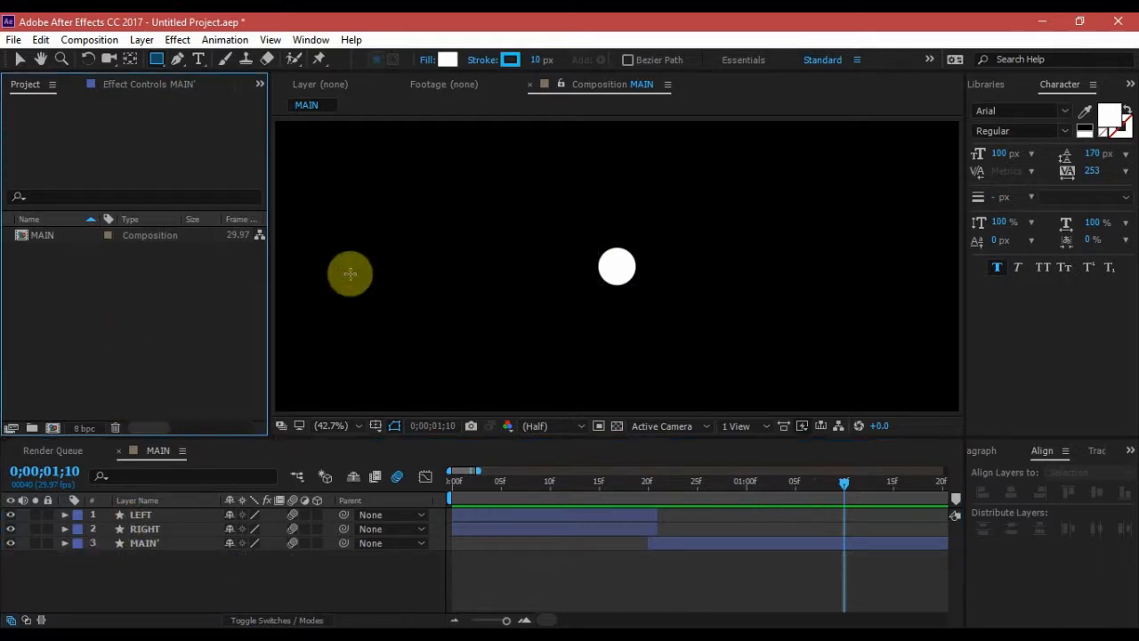
double_click(88, 299)
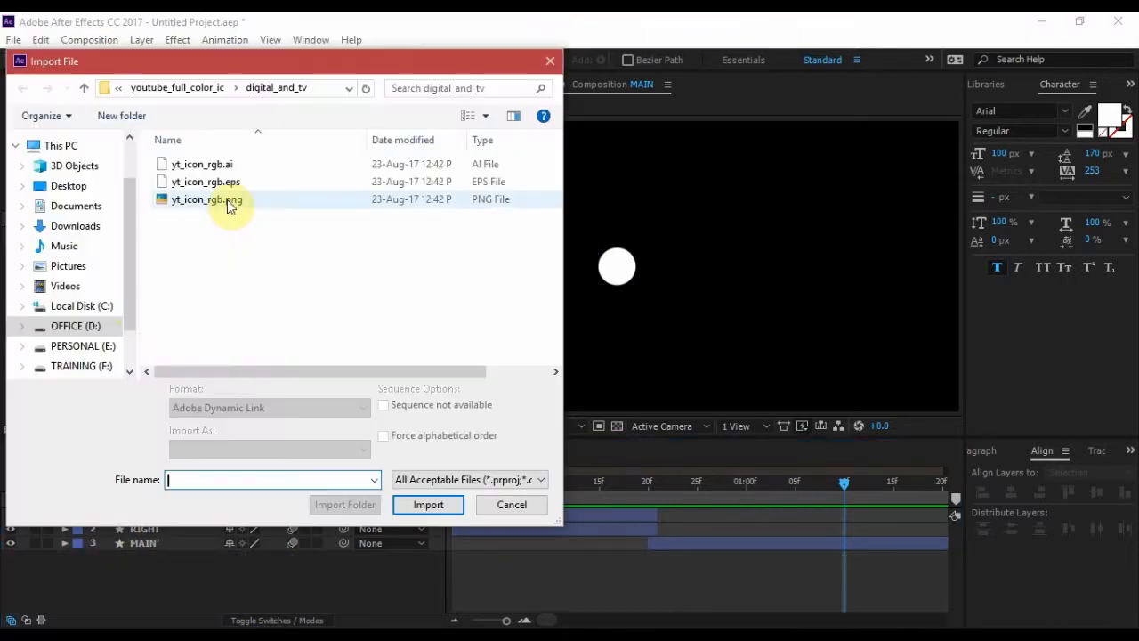
left_click(222, 200)
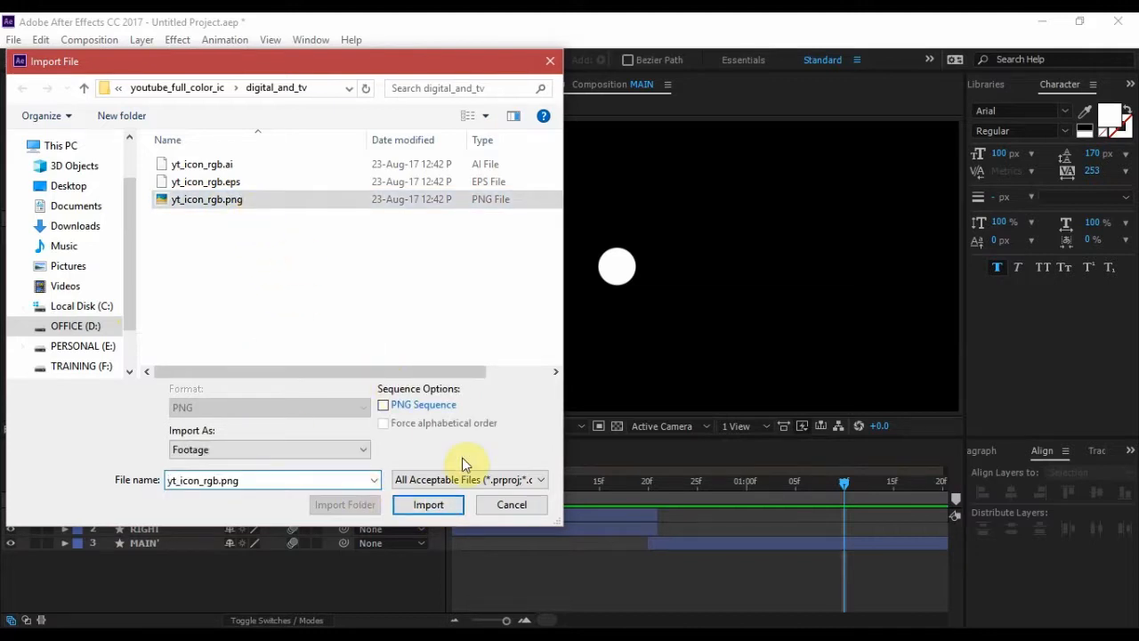
left_click(432, 504)
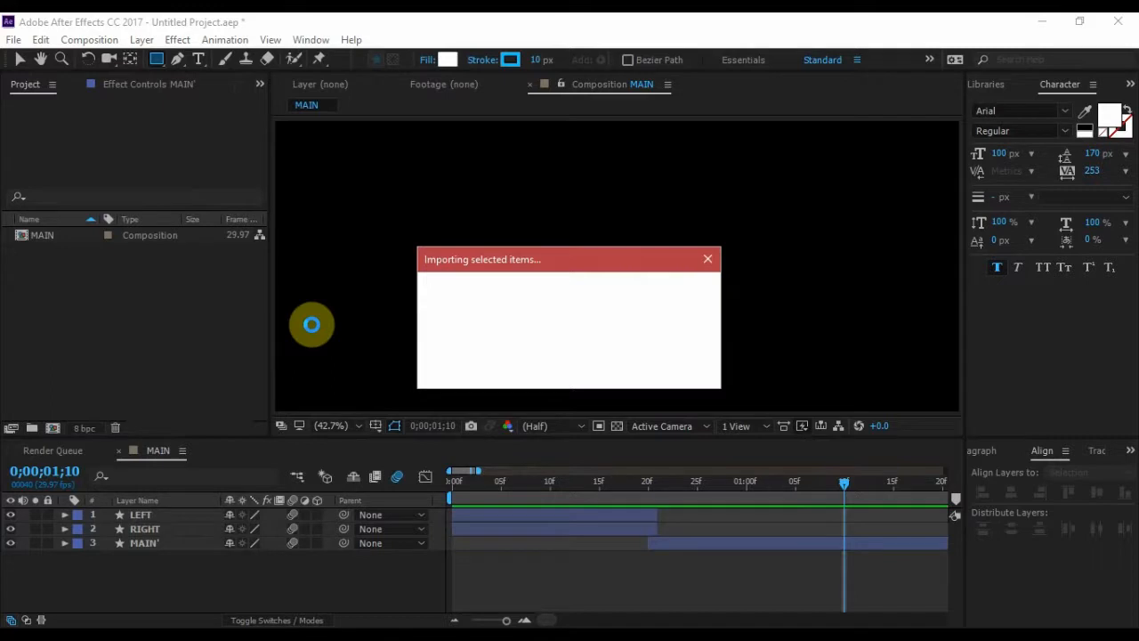
left_click(93, 324)
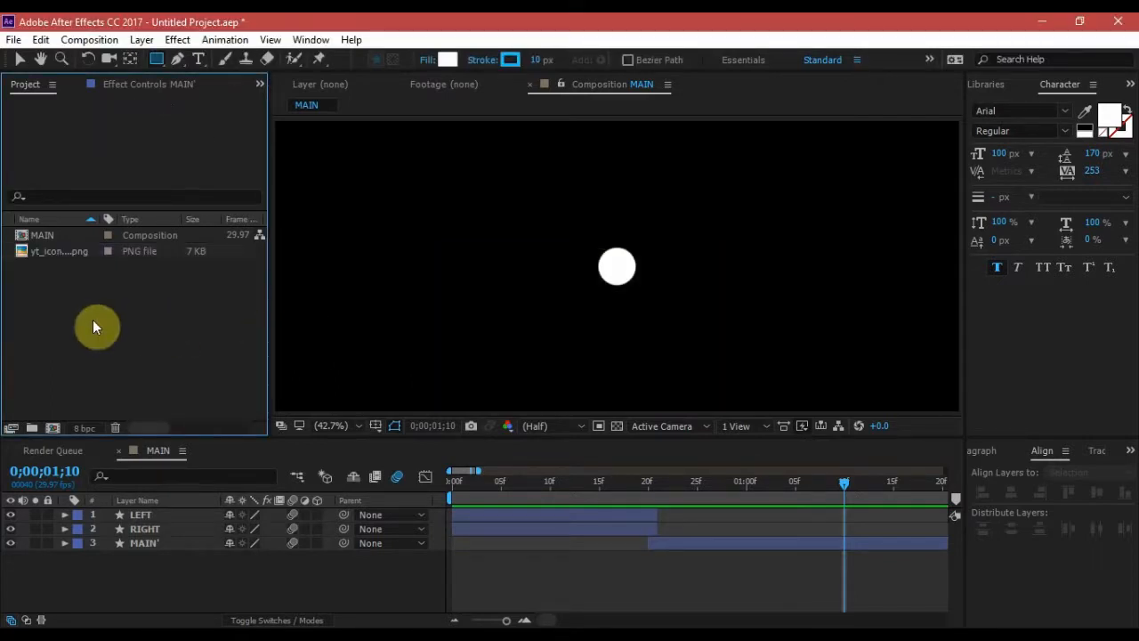
Step: Add yt_icon_rgb.png to the MAIN composition as the topmost layer, above LEFT, and activate the Selection tool
left_click(48, 252)
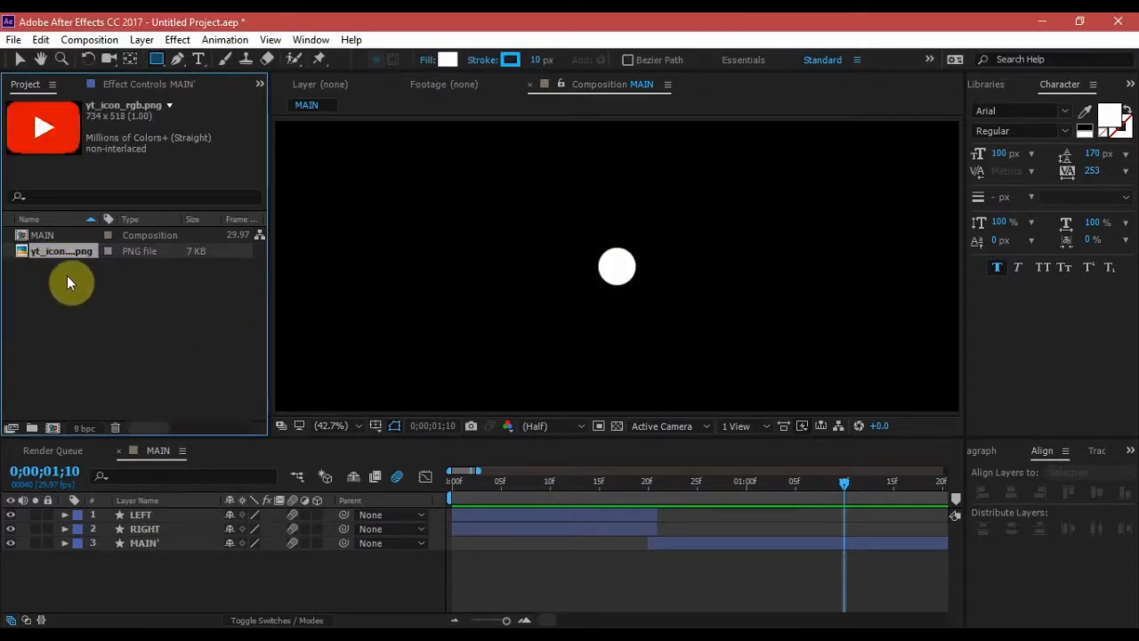
left_click_drag(146, 504, 152, 509)
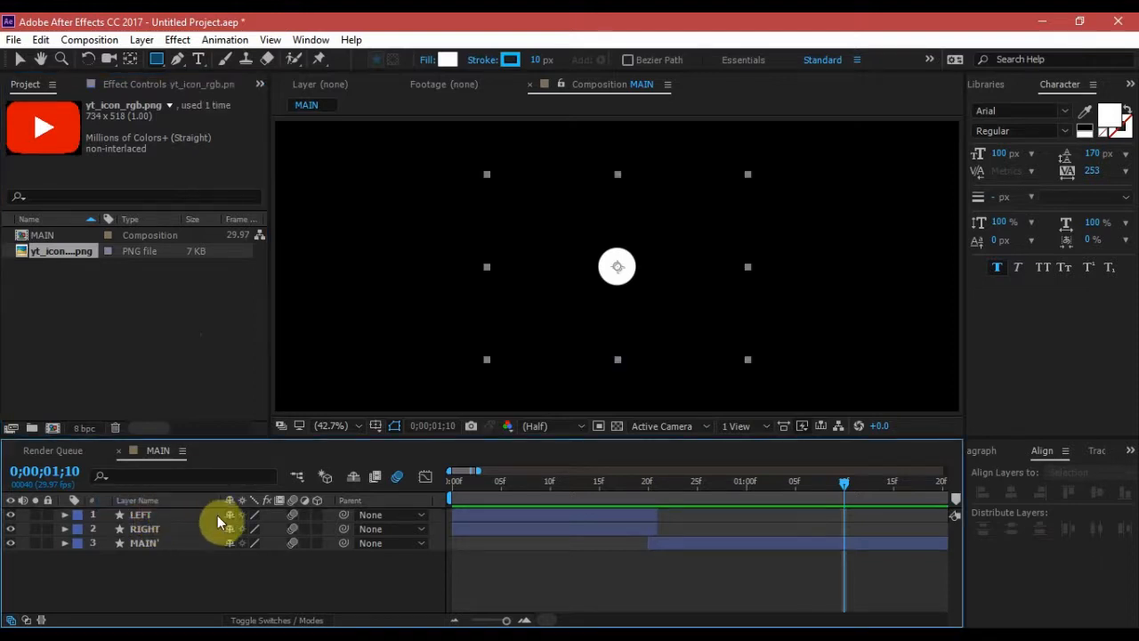
left_click(19, 59)
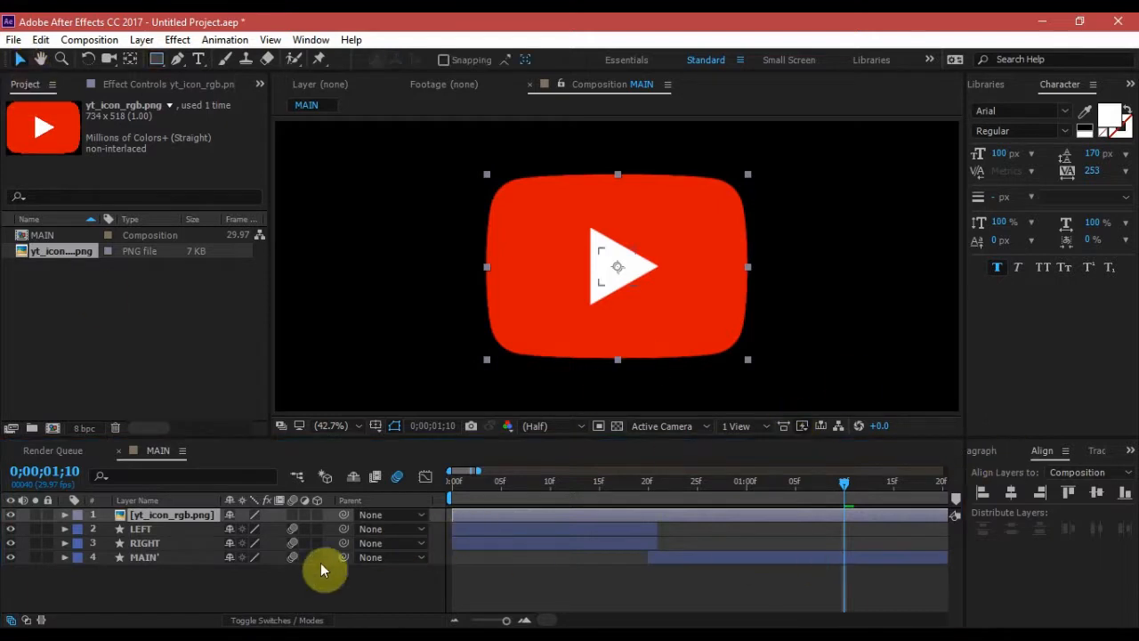
Step: Set the YouTube icon layer's Scale to 10% and collapse its properties
key("s")
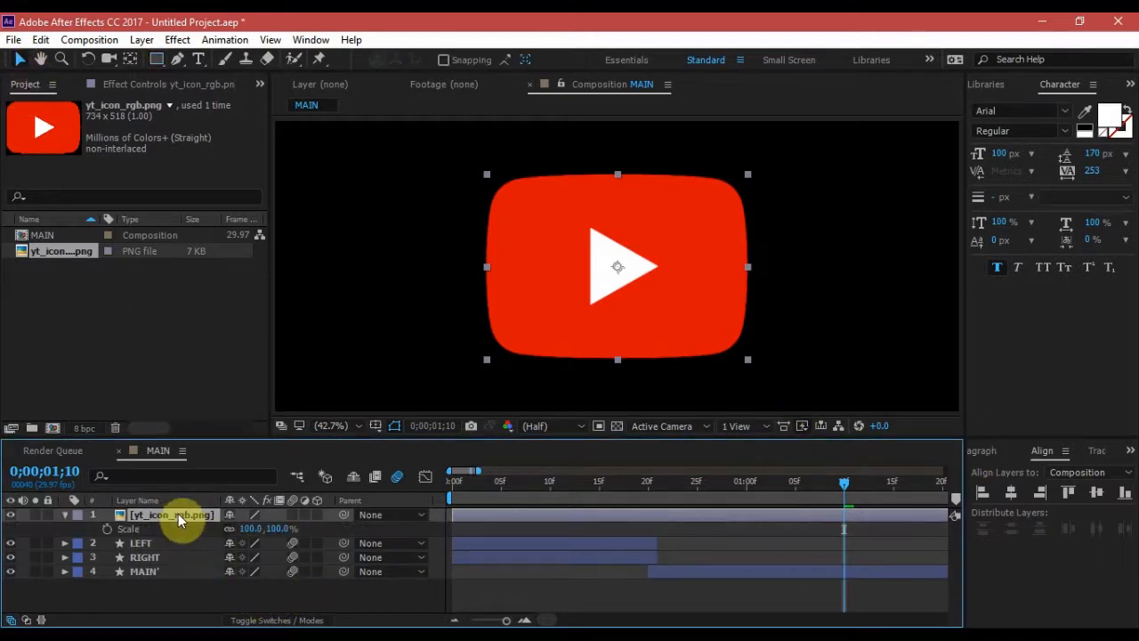
left_click(252, 529)
type("10")
key("Return")
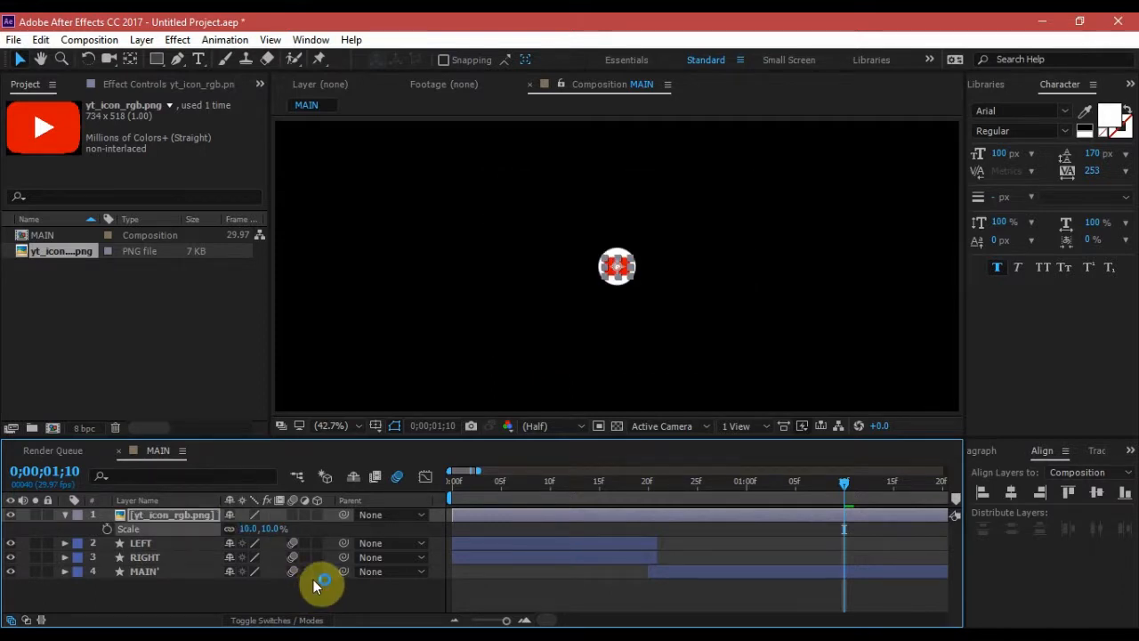
left_click(280, 590)
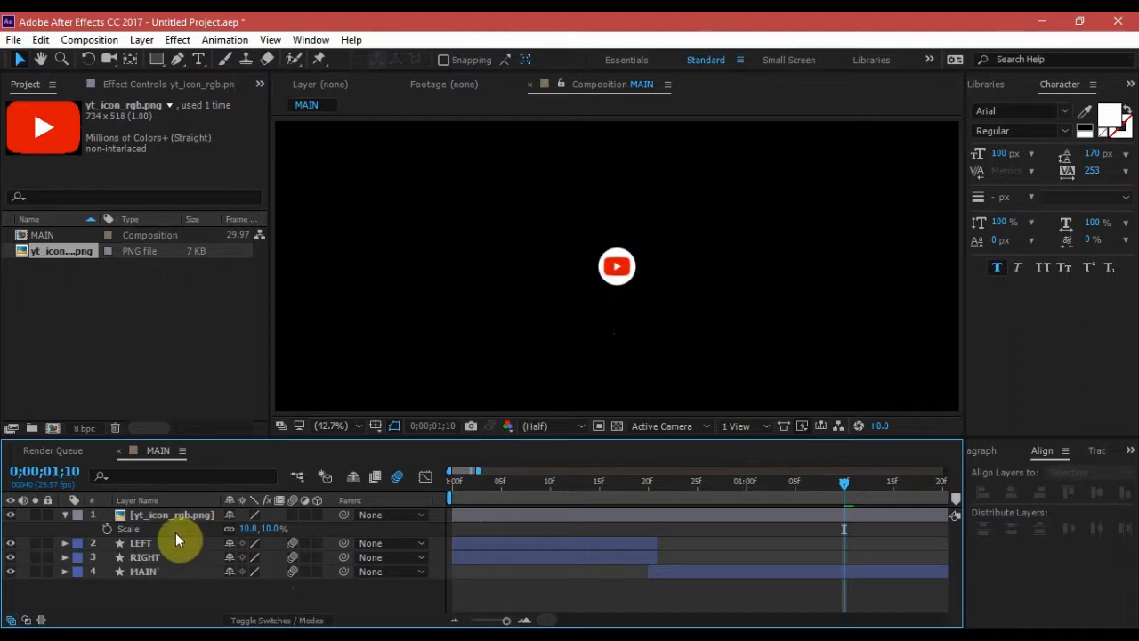
left_click(63, 514)
Step: Duplicate the MAIN' layer, place the copy above the YouTube icon layer and rename it LOGO MATTE
left_click(157, 558)
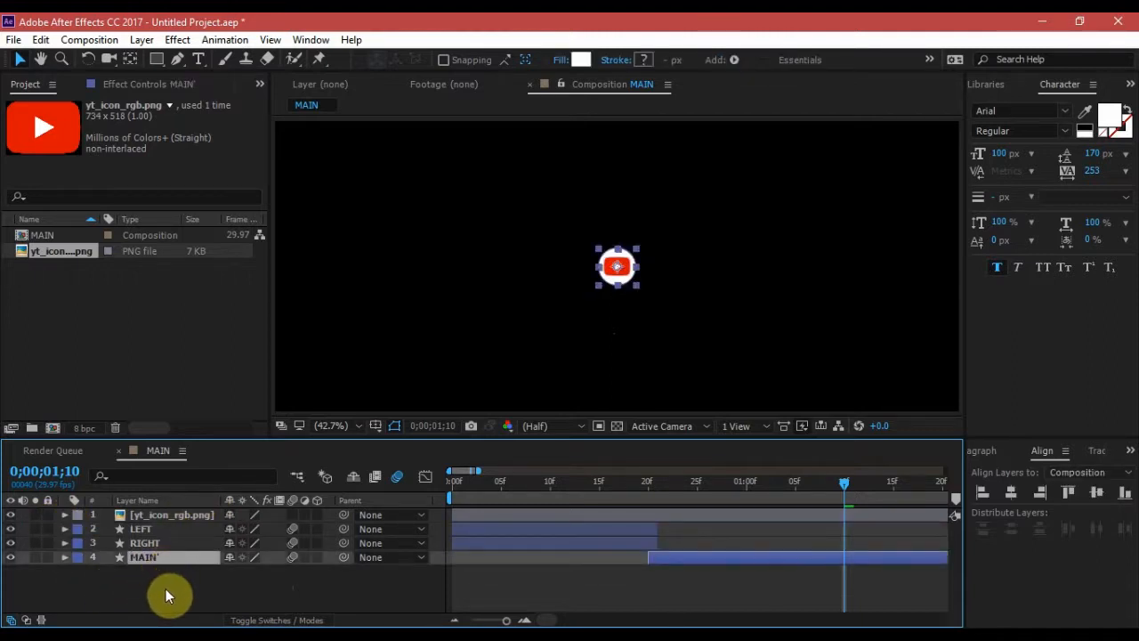
key("ctrl+d")
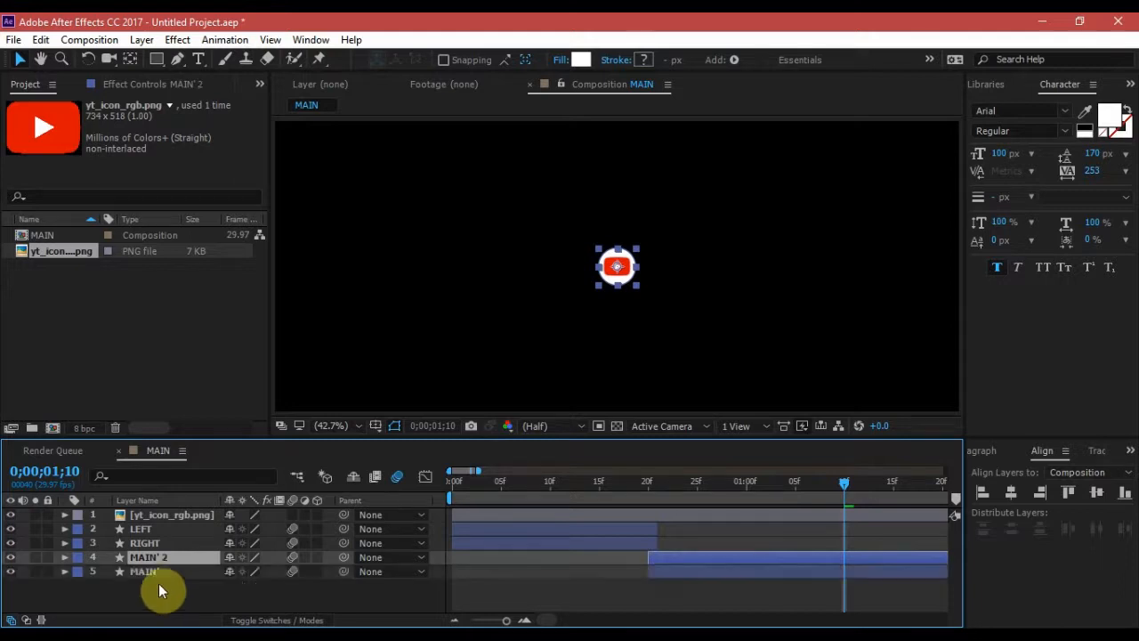
left_click_drag(153, 561, 160, 511)
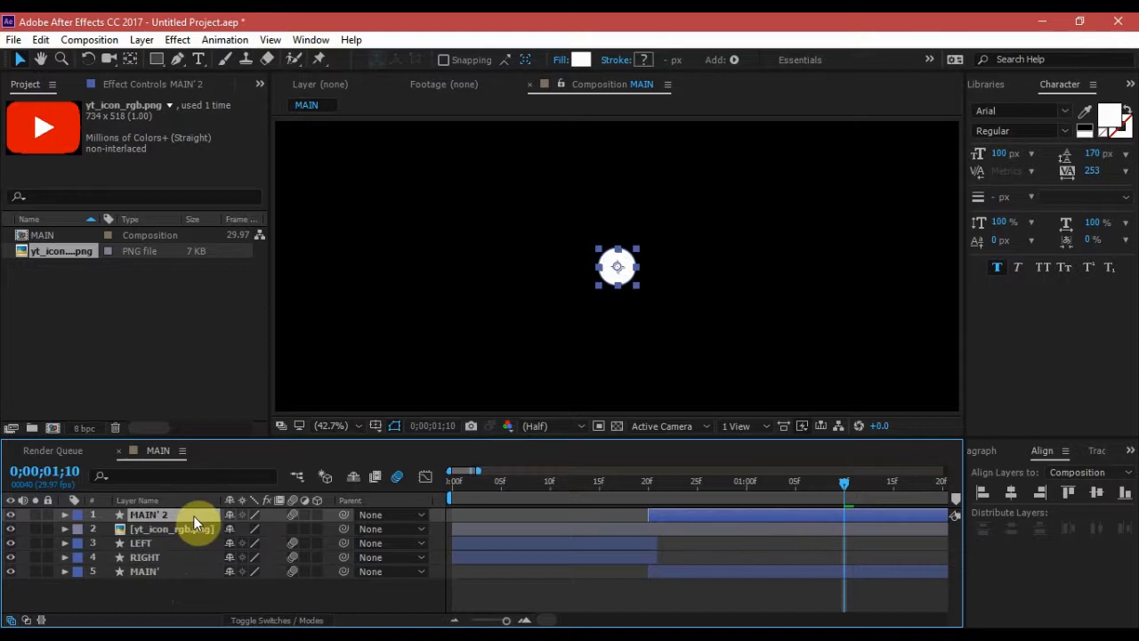
key("Return")
type("U")
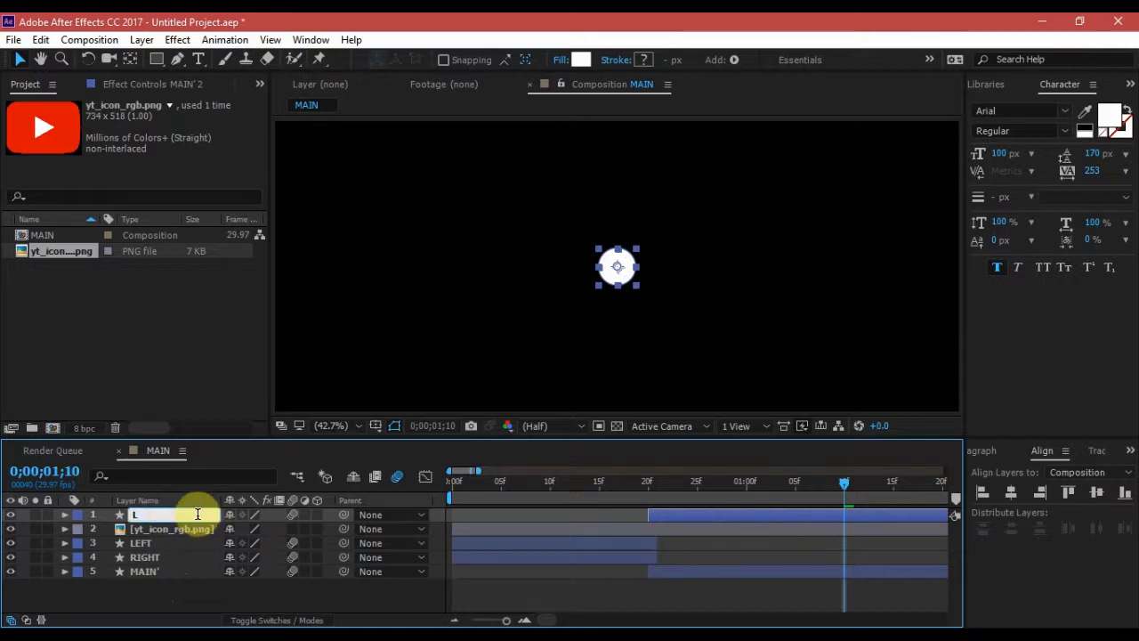
type("OGO MATTE")
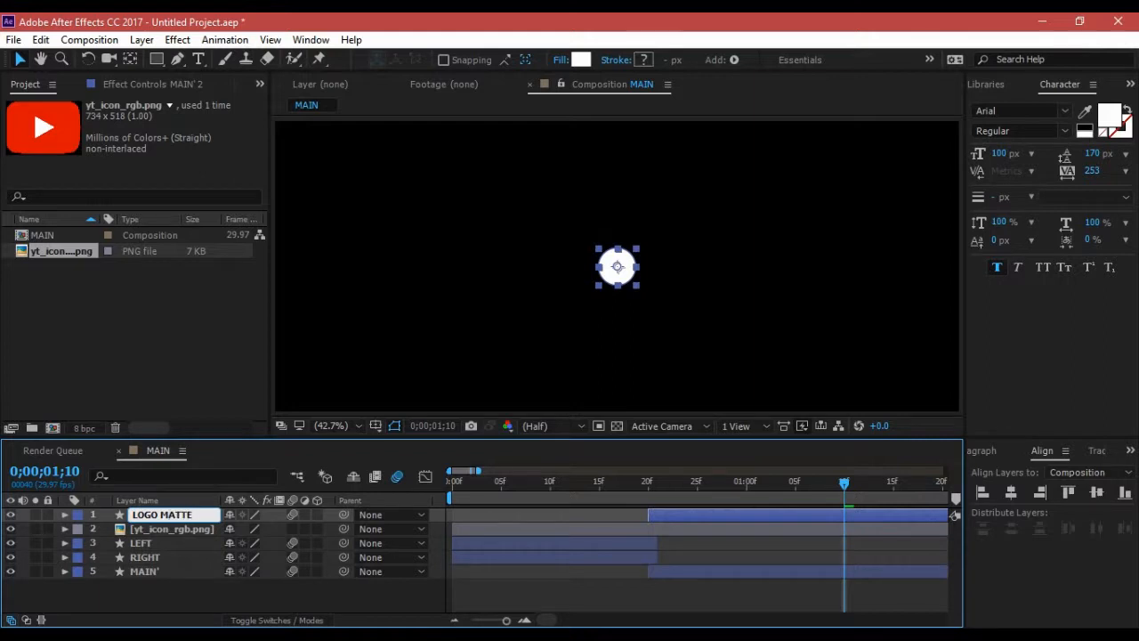
left_click(198, 515)
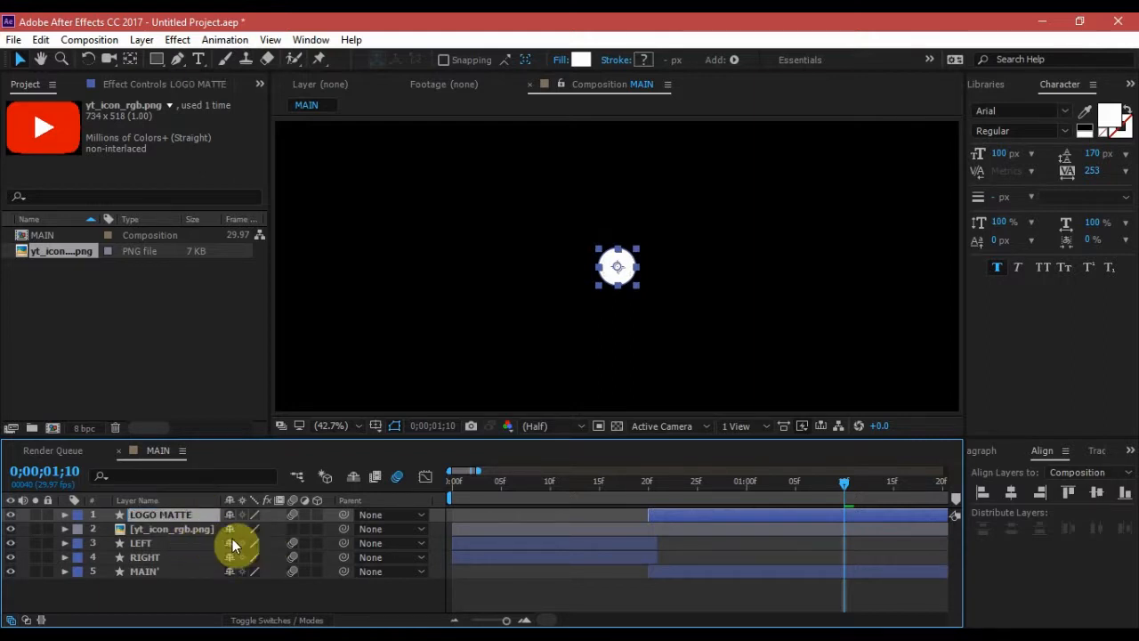
Step: Show the layer mode and track matte columns, and rename the YouTube icon layer LOGO
left_click(277, 620)
left_click(210, 529)
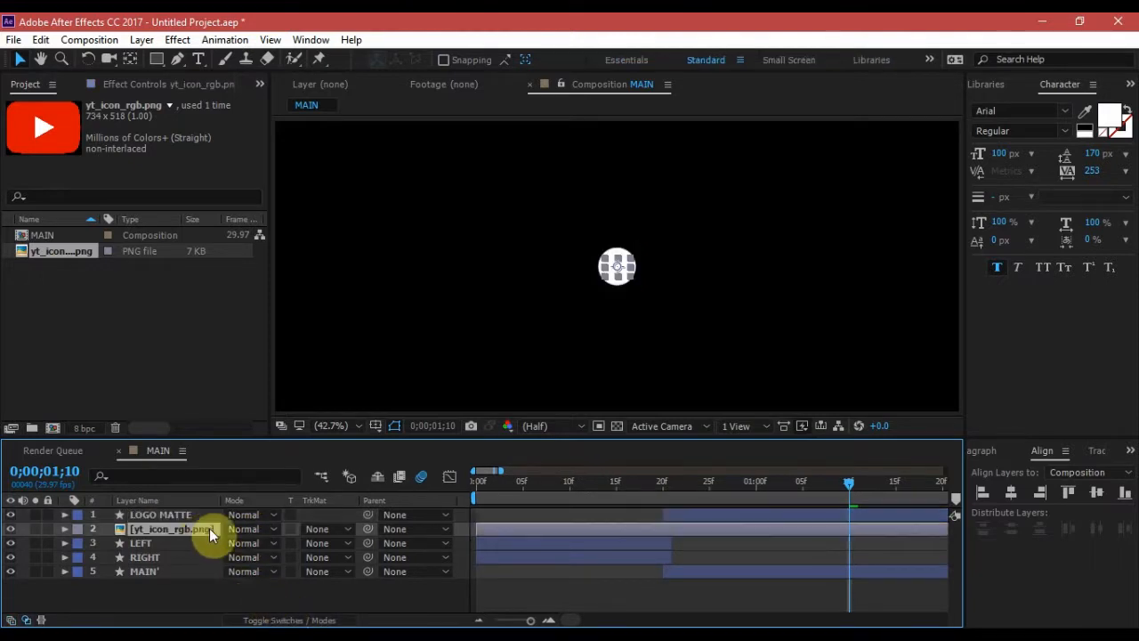
key("Return")
type("LOGO")
key("Return")
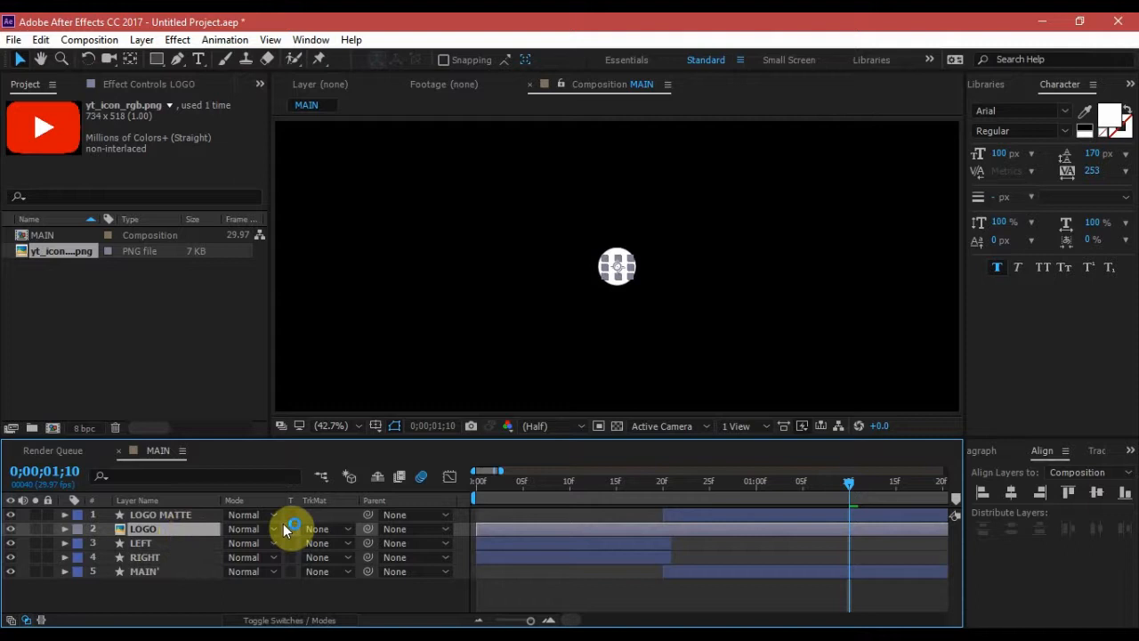
Step: Set the LOGO layer's track matte to Alpha Matte "LOGO MATTE"
left_click(326, 530)
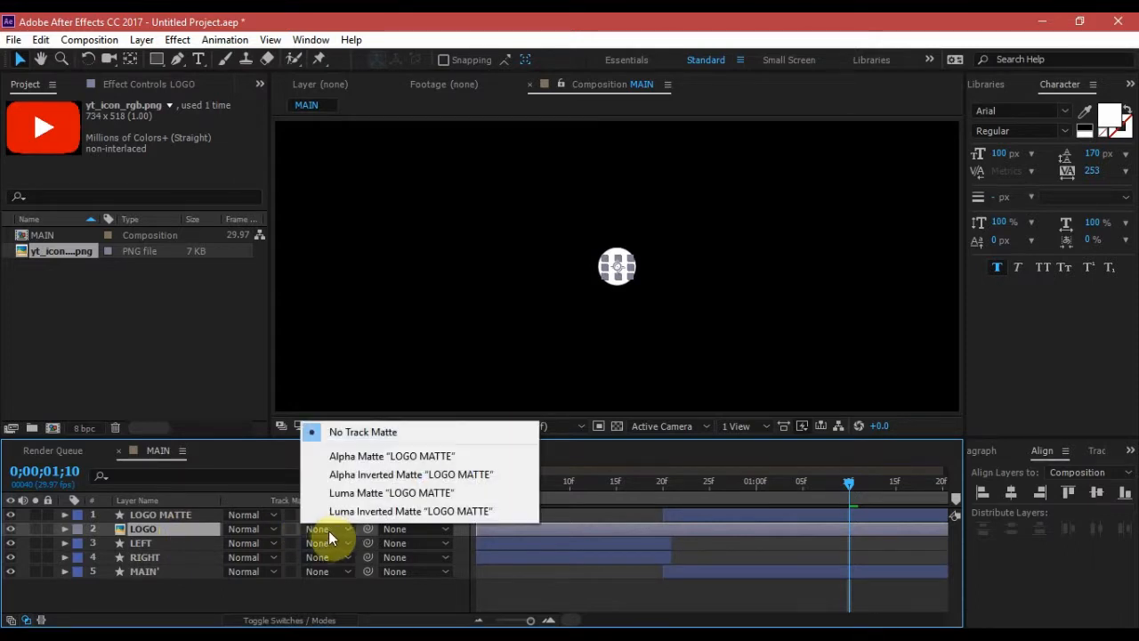
left_click(398, 457)
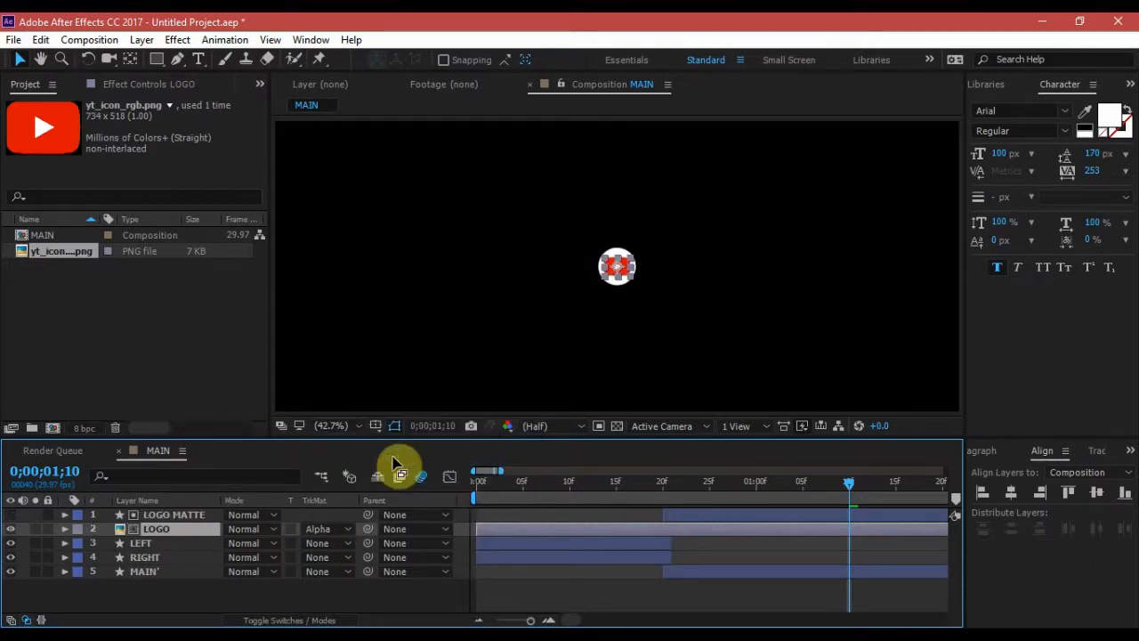
left_click(300, 593)
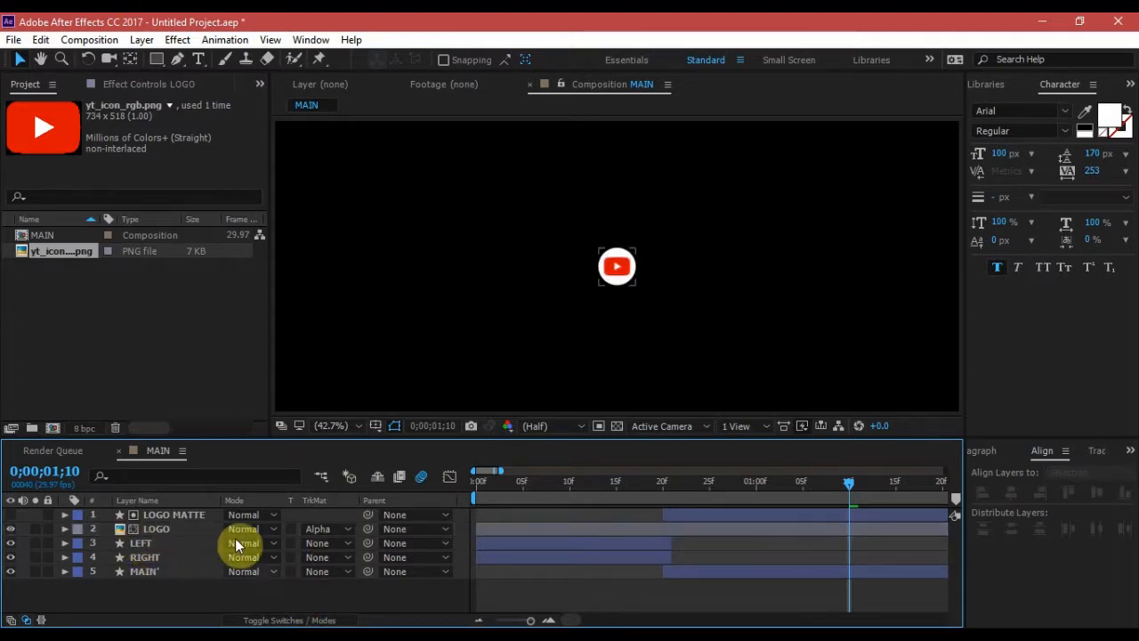
Step: Test the matte by moving the LOGO layer down to a Y position of 454.5, and undo the move
left_click(155, 518)
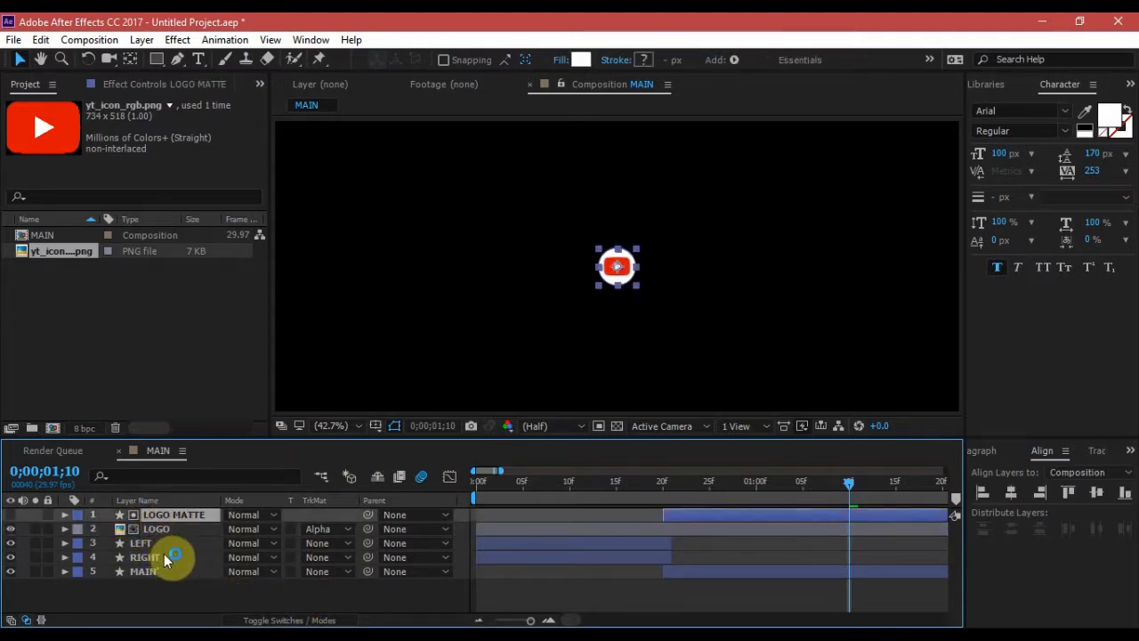
left_click(180, 533)
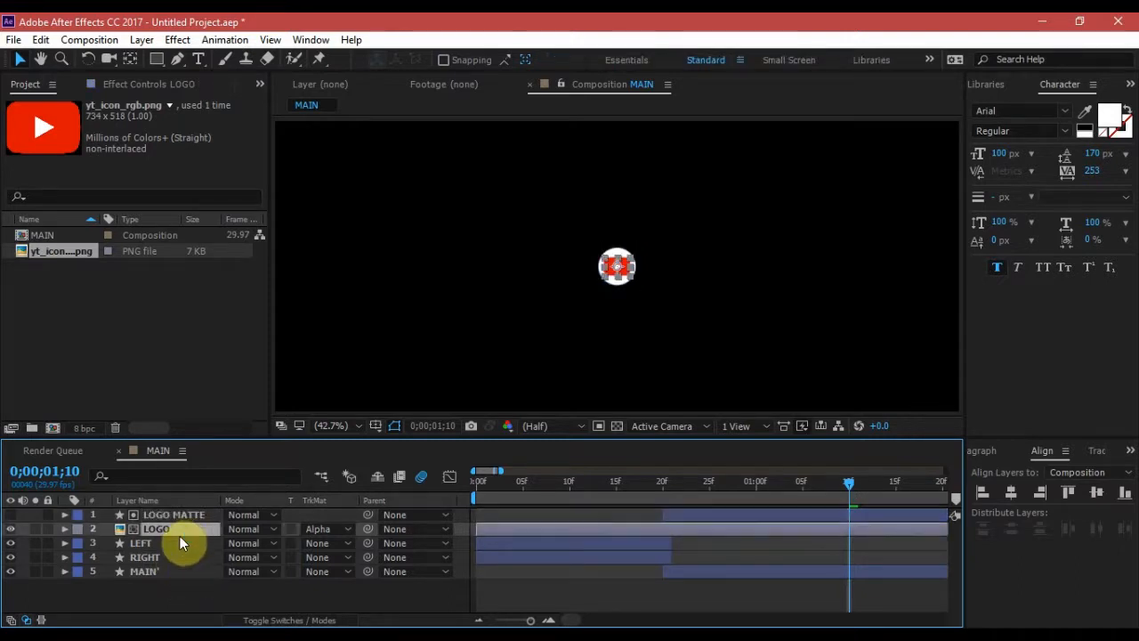
key("p")
left_click_drag(256, 543, 308, 588)
left_click(322, 604)
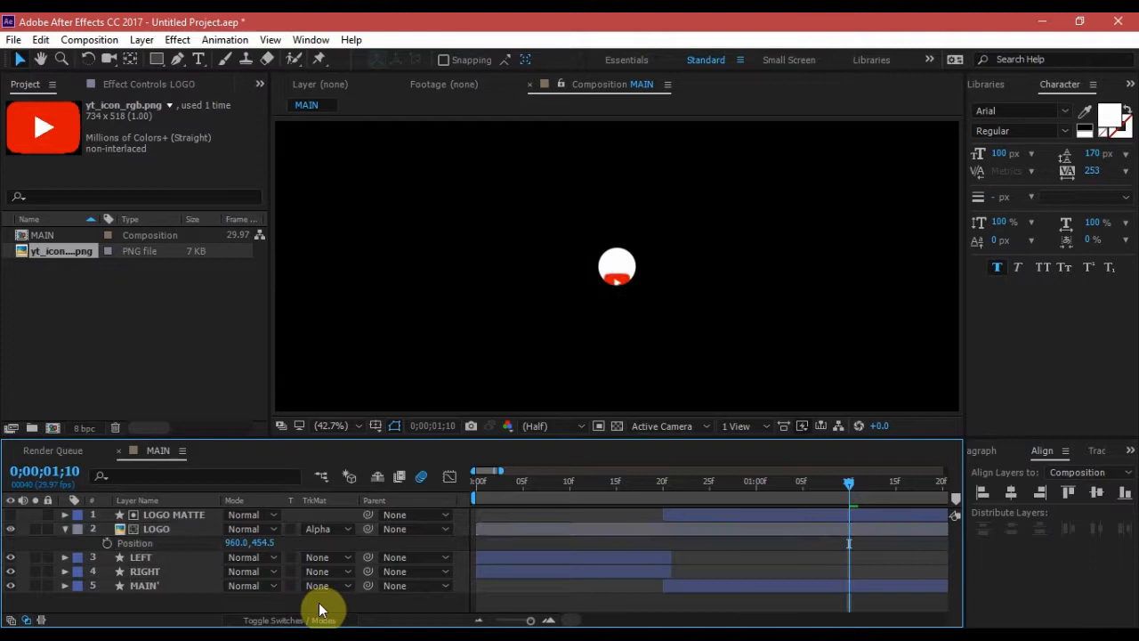
key("ctrl+z")
left_click(374, 604)
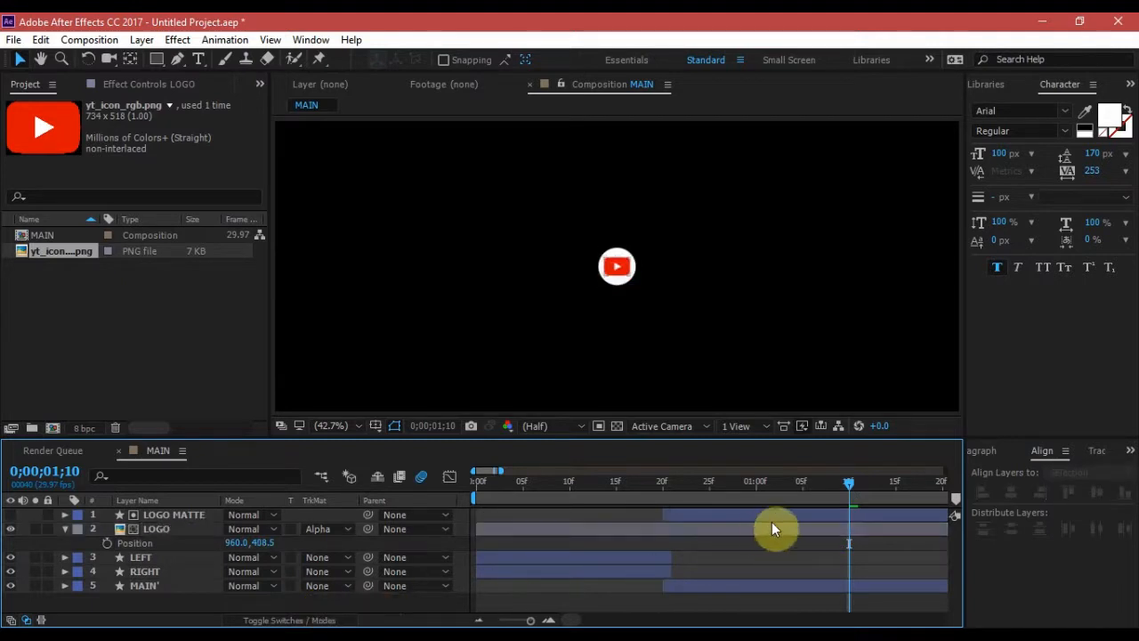
Step: Preview the animation from the start, and add LOGO Position keyframes at 0;00;01;10 and 0;00;02;00
left_click_drag(849, 483, 412, 482)
key("space")
left_click(107, 543)
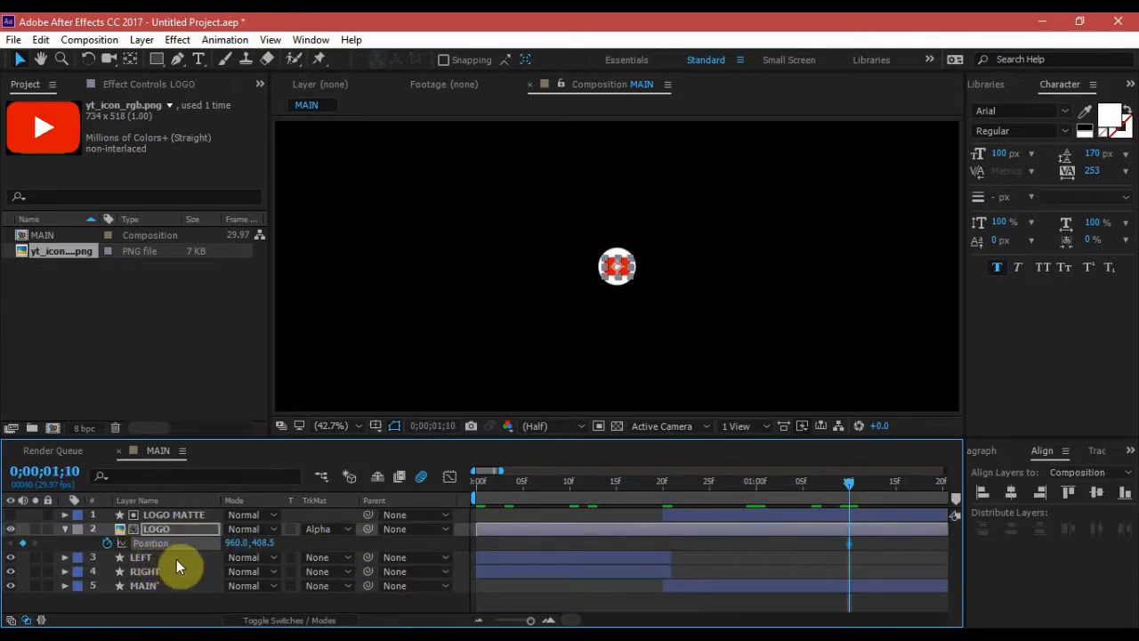
key("shift+Page_Down")
key("shift+Page_Down")
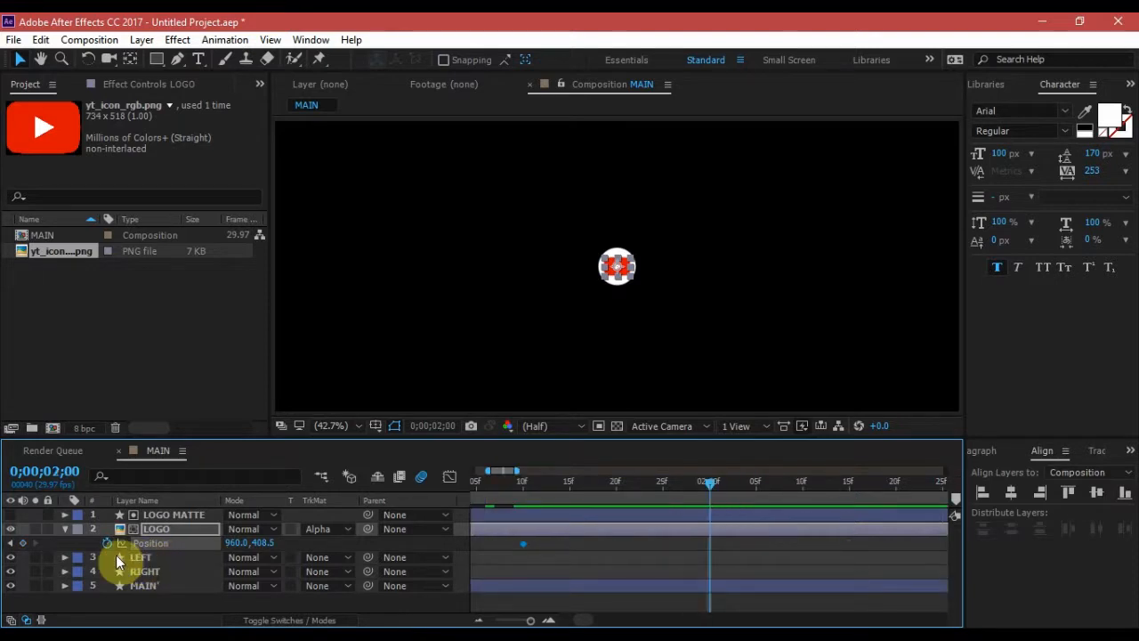
left_click(22, 543)
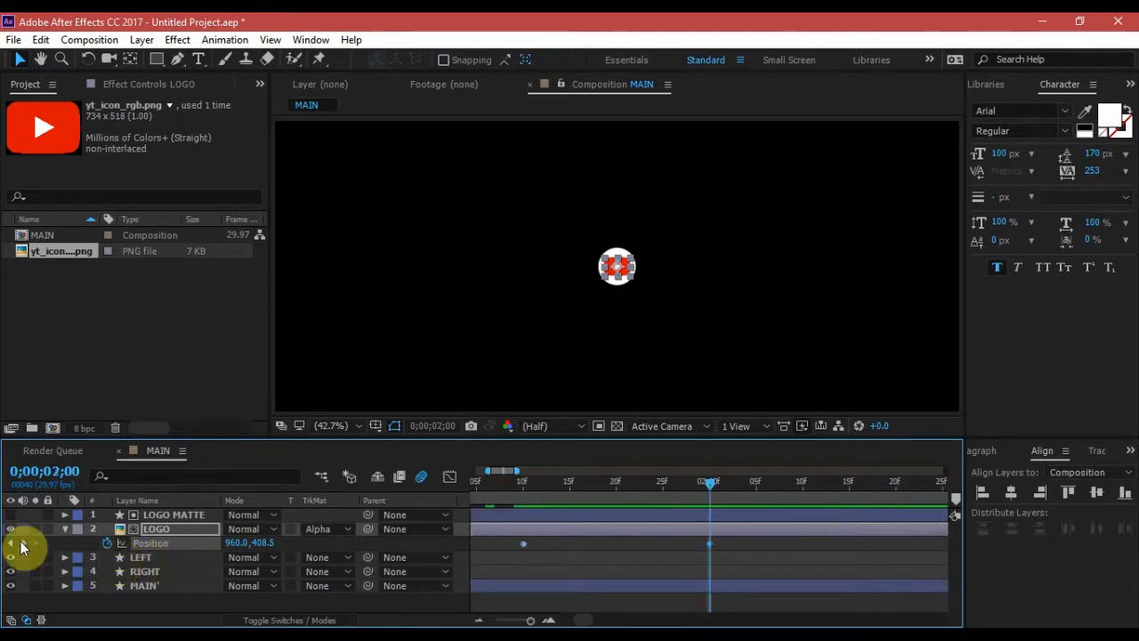
Step: Return to 0;00;01;10 and raise the LOGO above the white circle, to a Y position of 266.5
key("shift+Page_Up")
key("shift+Page_Up")
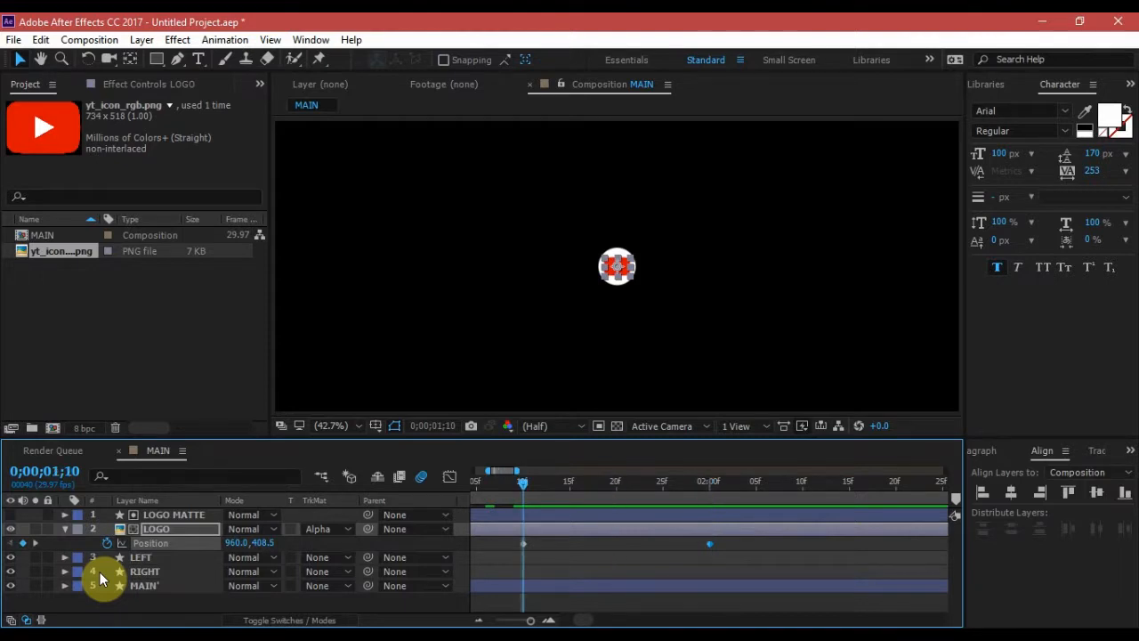
left_click_drag(255, 540, 185, 513)
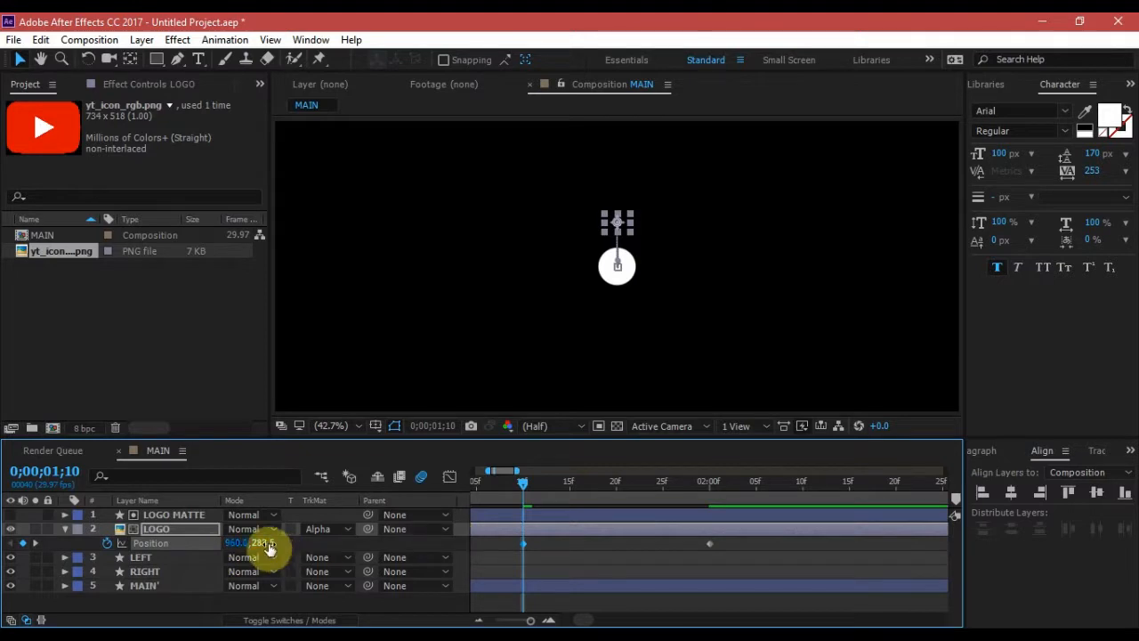
left_click_drag(270, 549, 312, 570)
Step: Apply Easy Ease to both LOGO Position keyframes and show their speed curve in the Graph Editor
left_click_drag(753, 539, 509, 557)
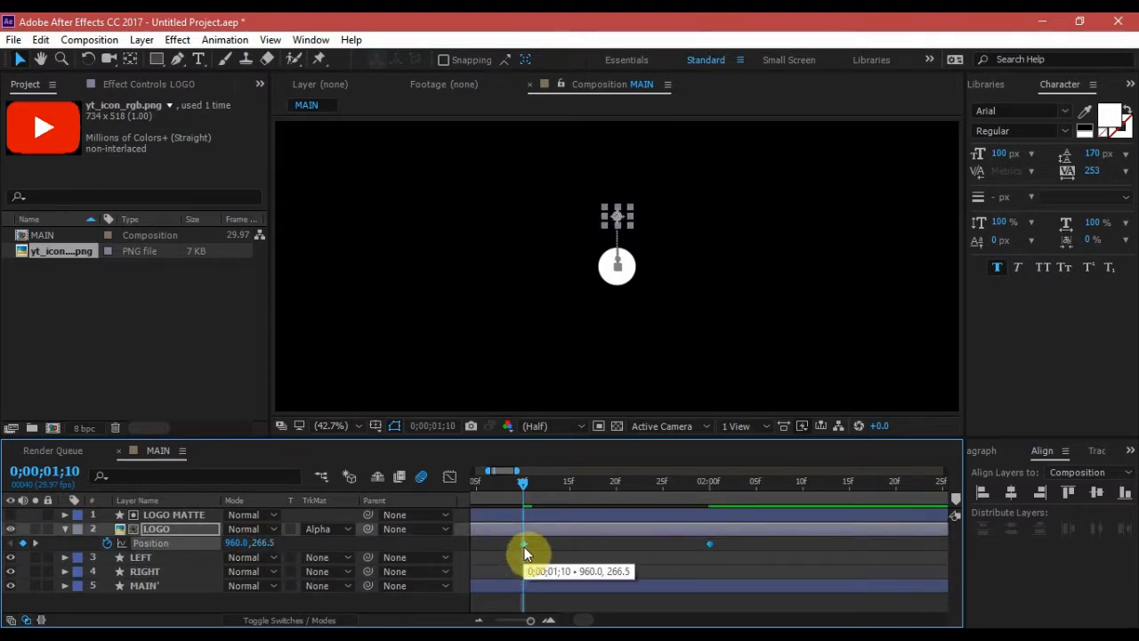
right_click(523, 545)
mouse_move(641, 534)
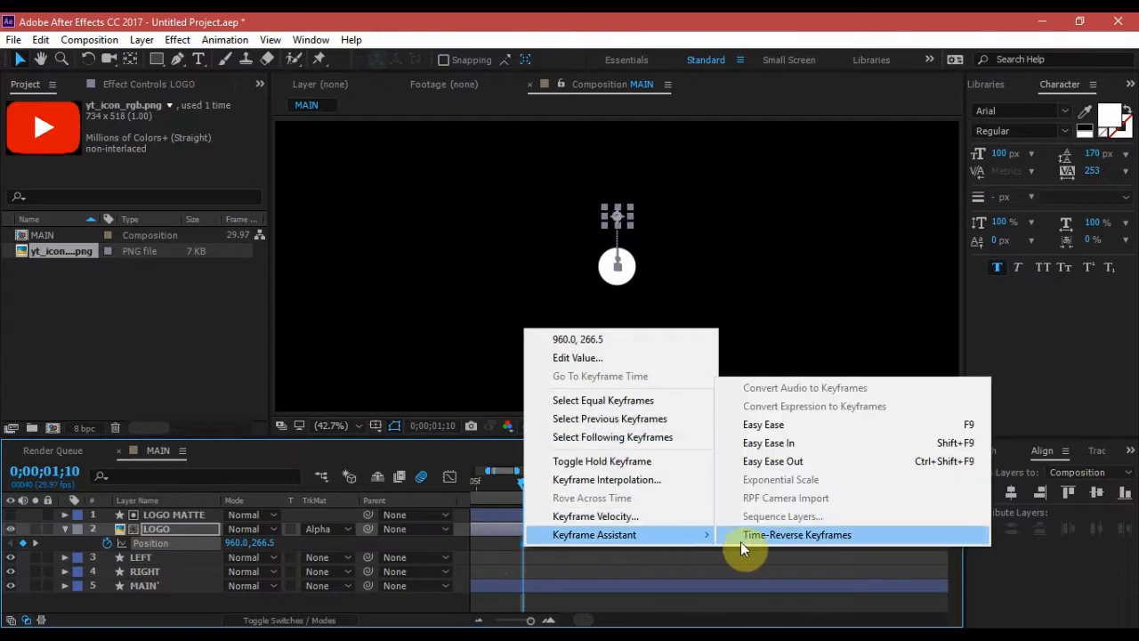
left_click(815, 424)
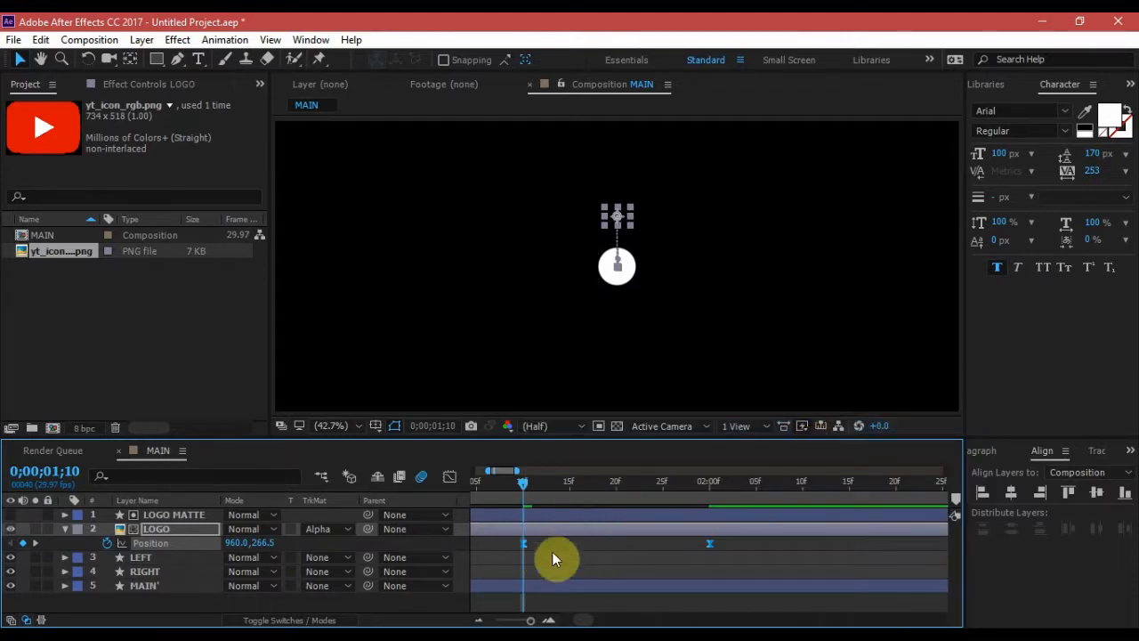
left_click(450, 478)
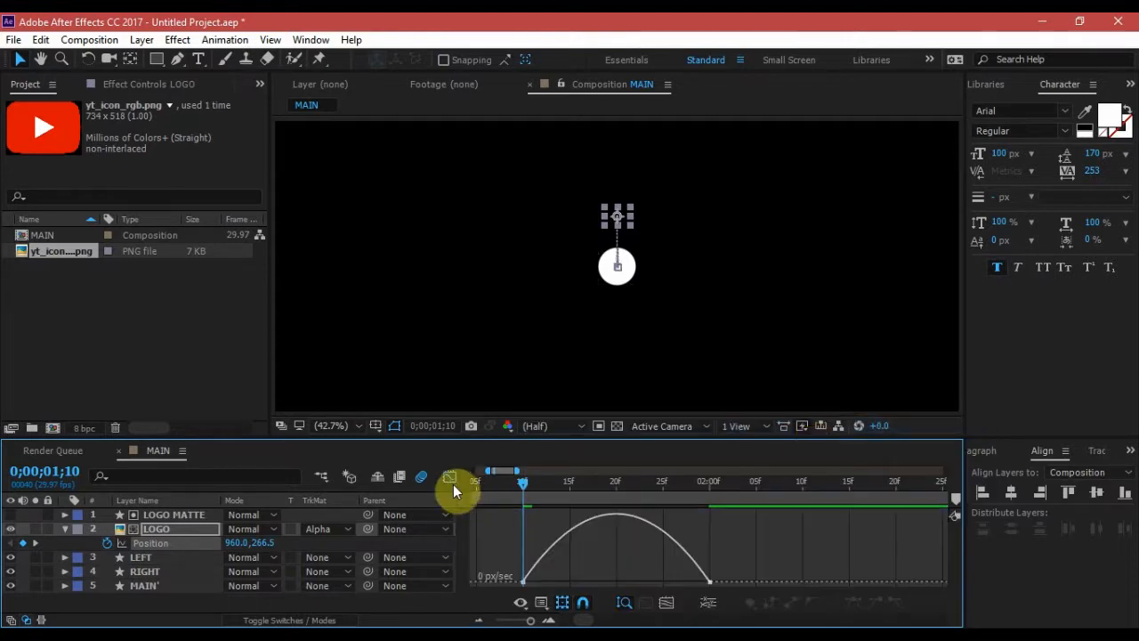
Step: Lengthen the starting ease of the LOGO Position speed curve so the motion peaks late, and preview the animation
left_click(533, 570)
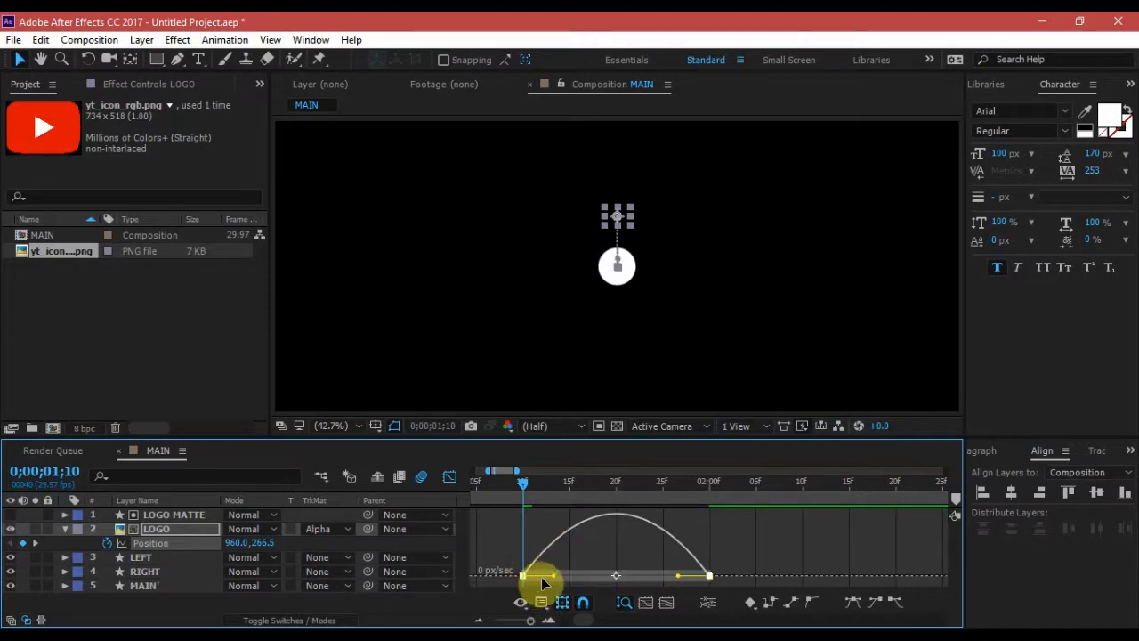
left_click_drag(554, 580, 667, 582)
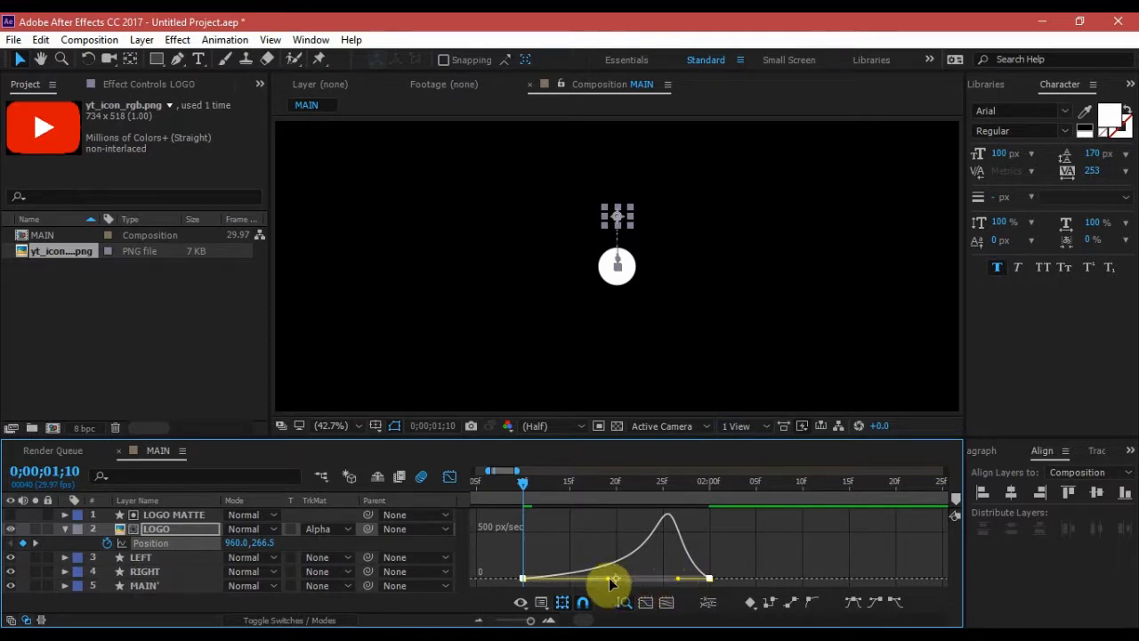
left_click_drag(605, 579, 640, 570)
left_click(451, 479)
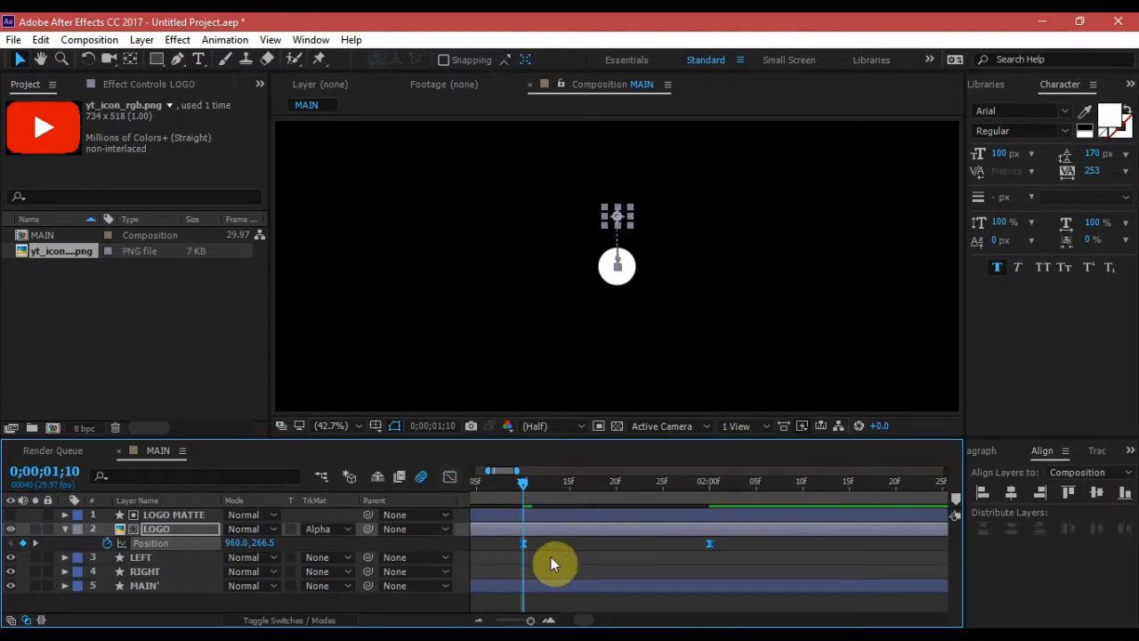
key("space")
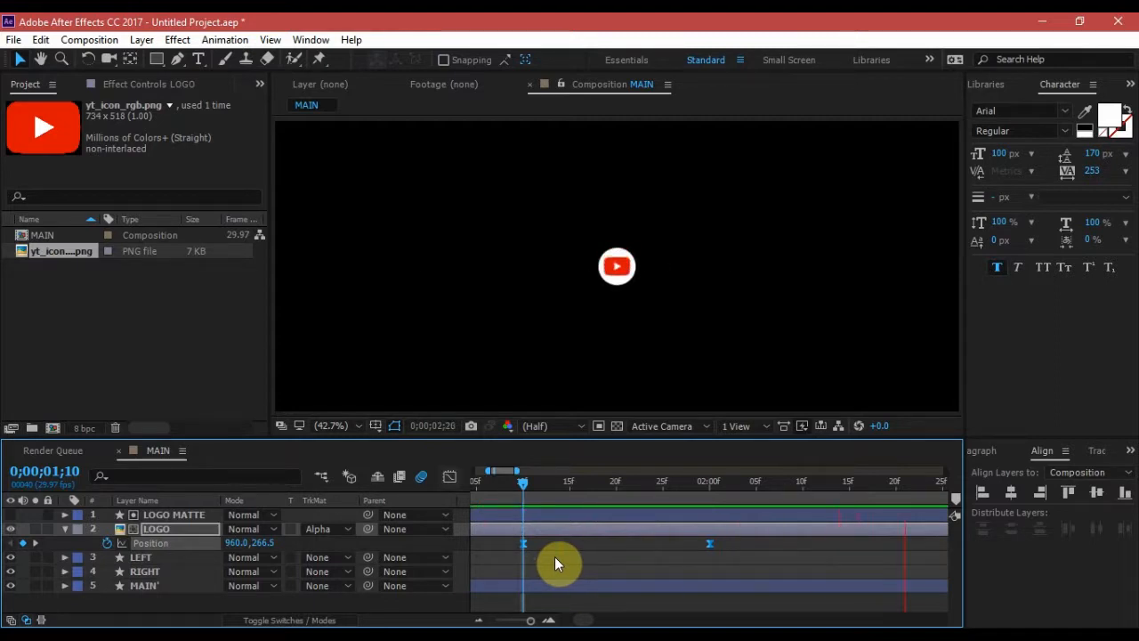
key("space")
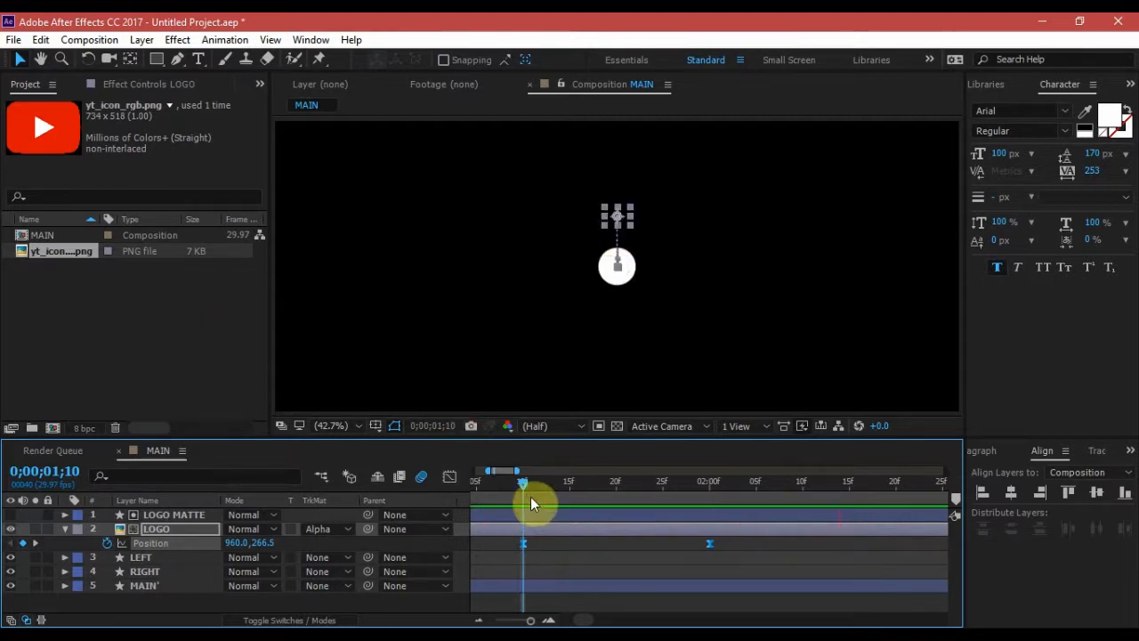
Step: Move the playhead to 0;00;02;00, collapse the LOGO properties, and duplicate the LOGO layer
left_click_drag(520, 488, 709, 481)
left_click(363, 600)
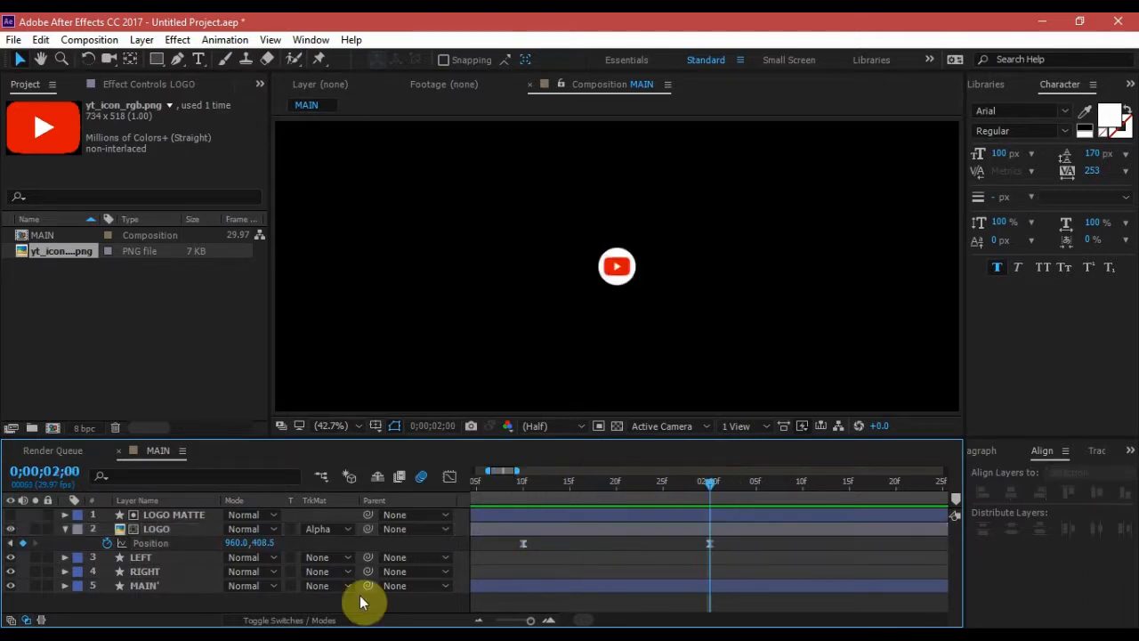
left_click(64, 529)
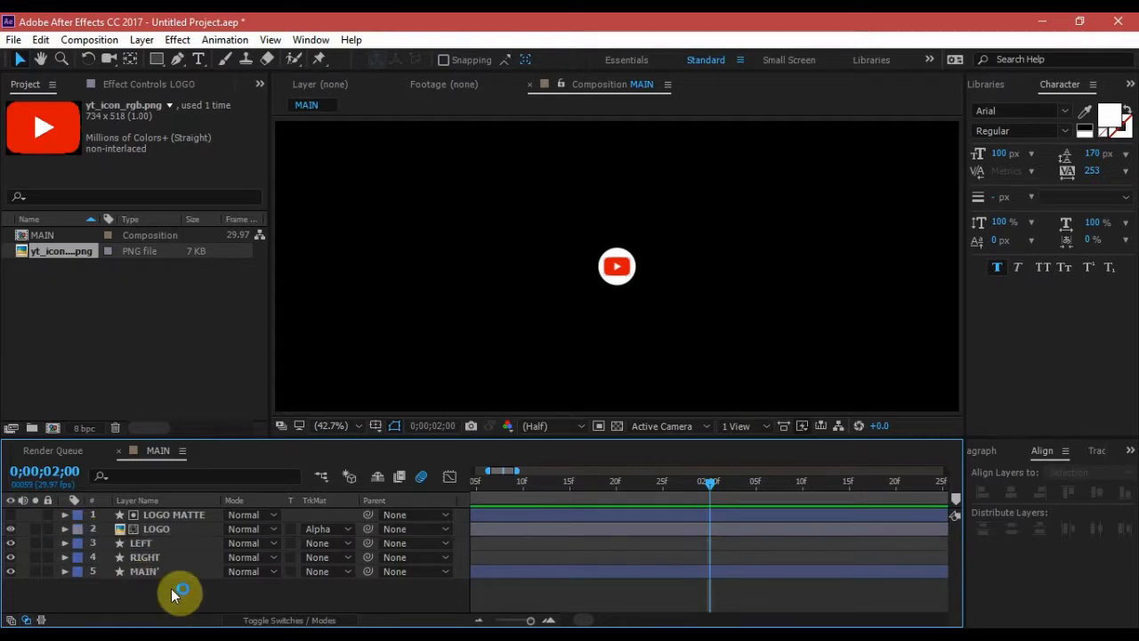
left_click(162, 529)
key("ctrl+d")
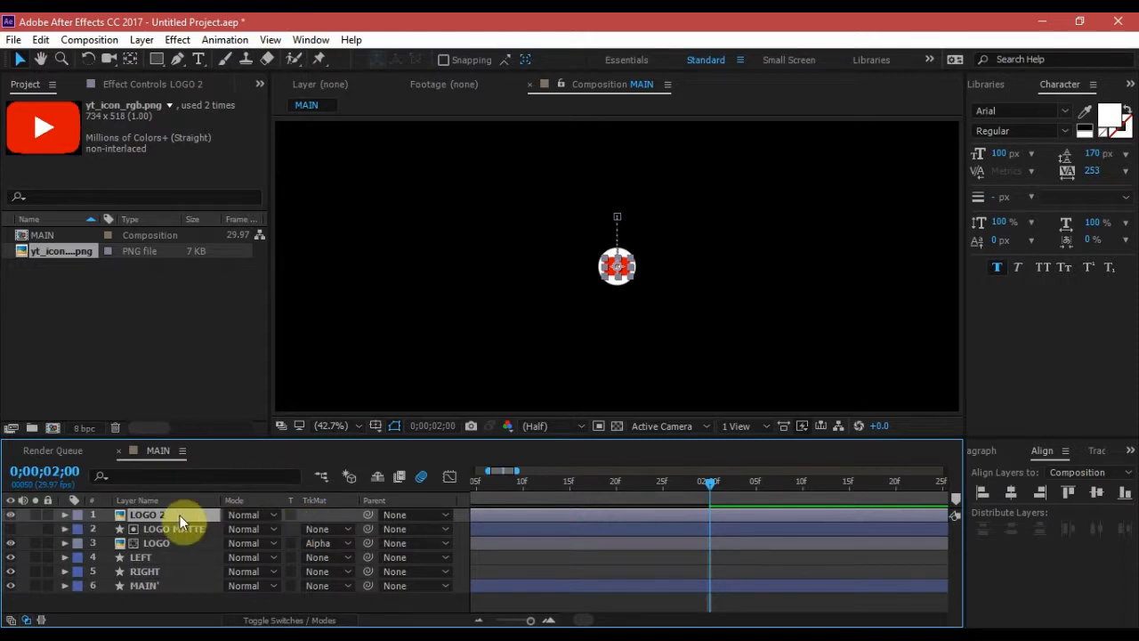
Step: Check the LOGO 2 duplicate at 0;00;01;10, and trim its start to 0;00;02;00
left_click(709, 534)
key("shift+Page_Up")
key("shift+Page_Up")
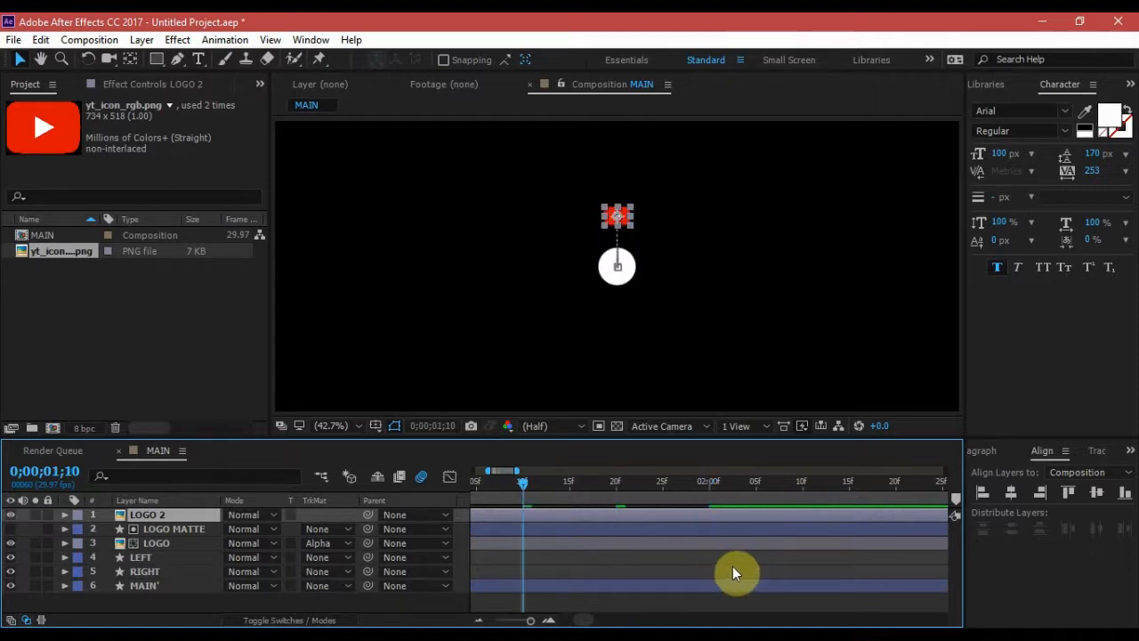
key("shift+Page_Down")
key("shift+Page_Down")
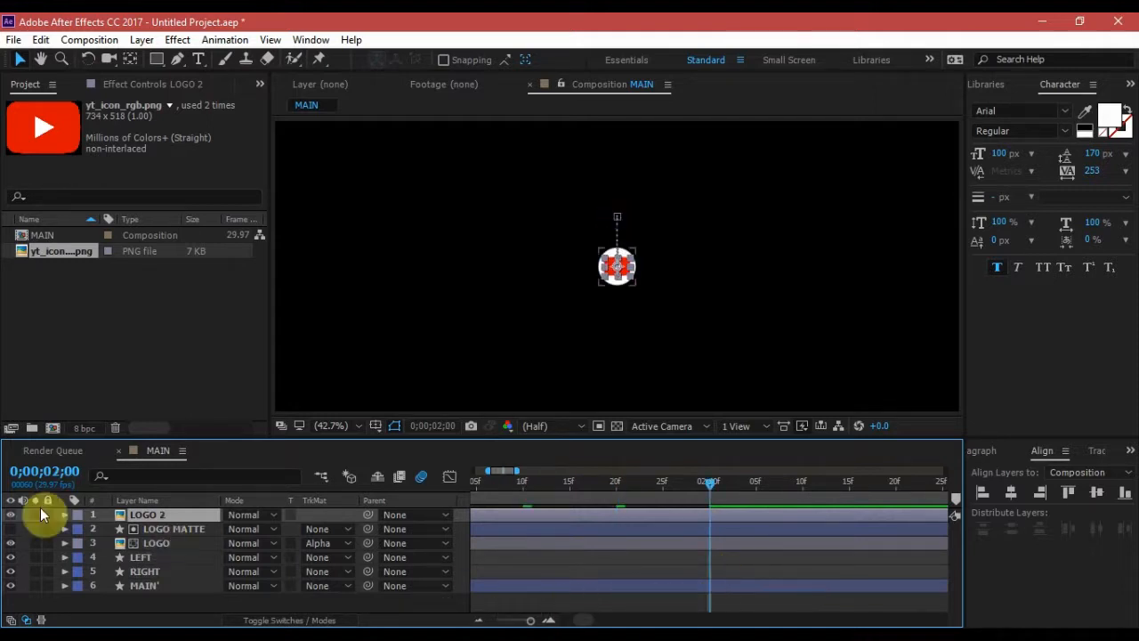
Step: Trim the LOGO MATTE and LOGO layers together so they start at 0;00;01;10 and end at 0;00;02;00
left_click(163, 545)
left_click(173, 530, "shift")
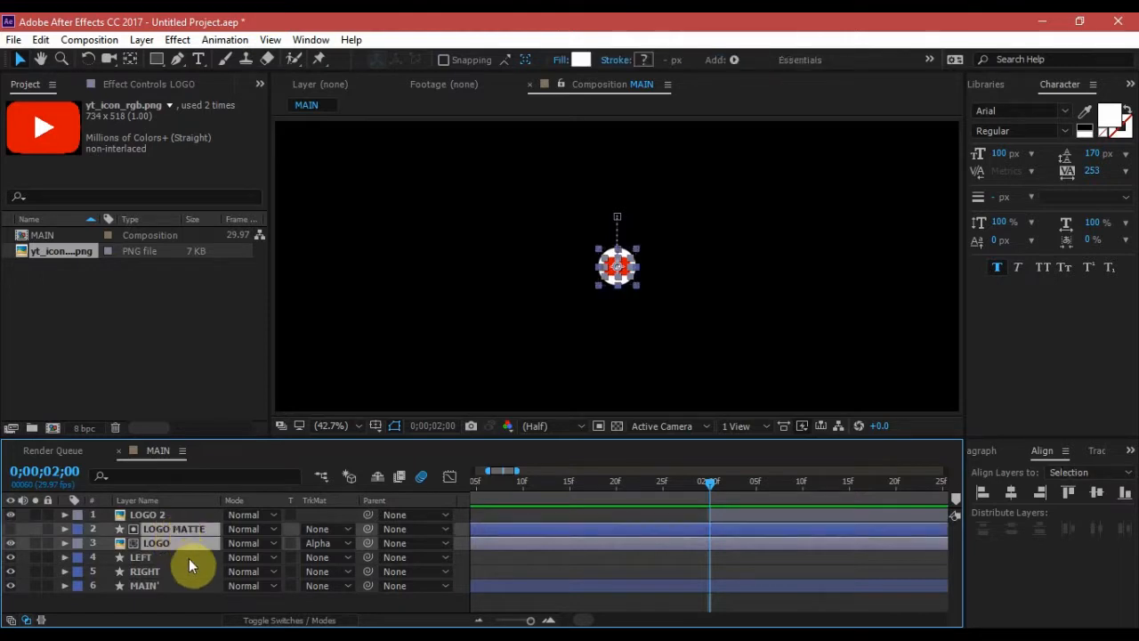
key("alt+bracketright")
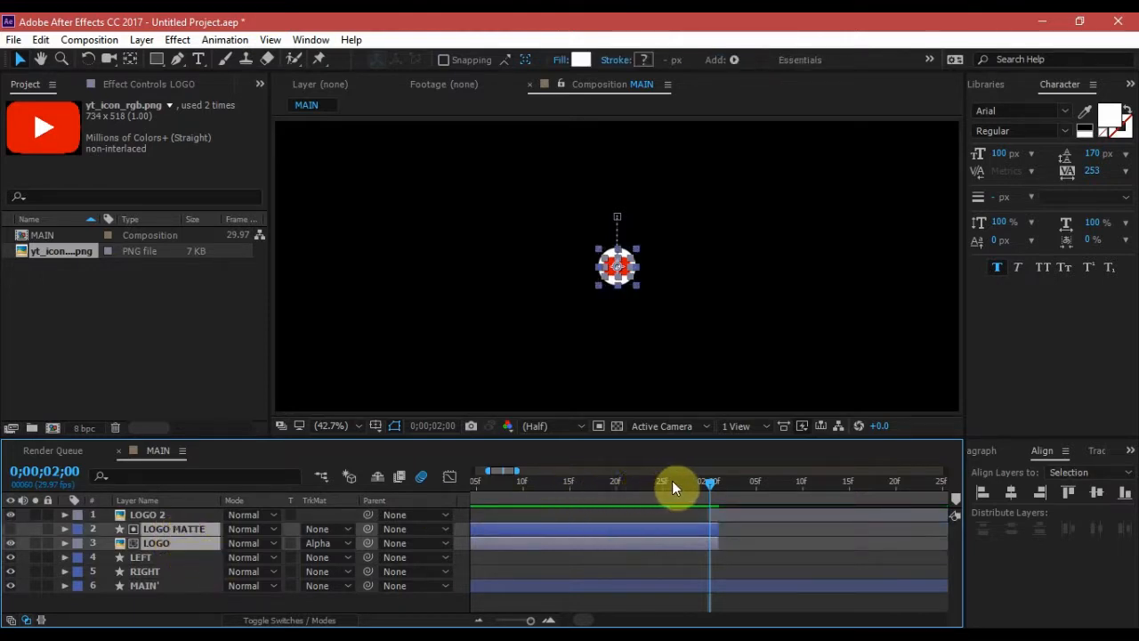
key("shift+Page_Up")
key("shift+Page_Up")
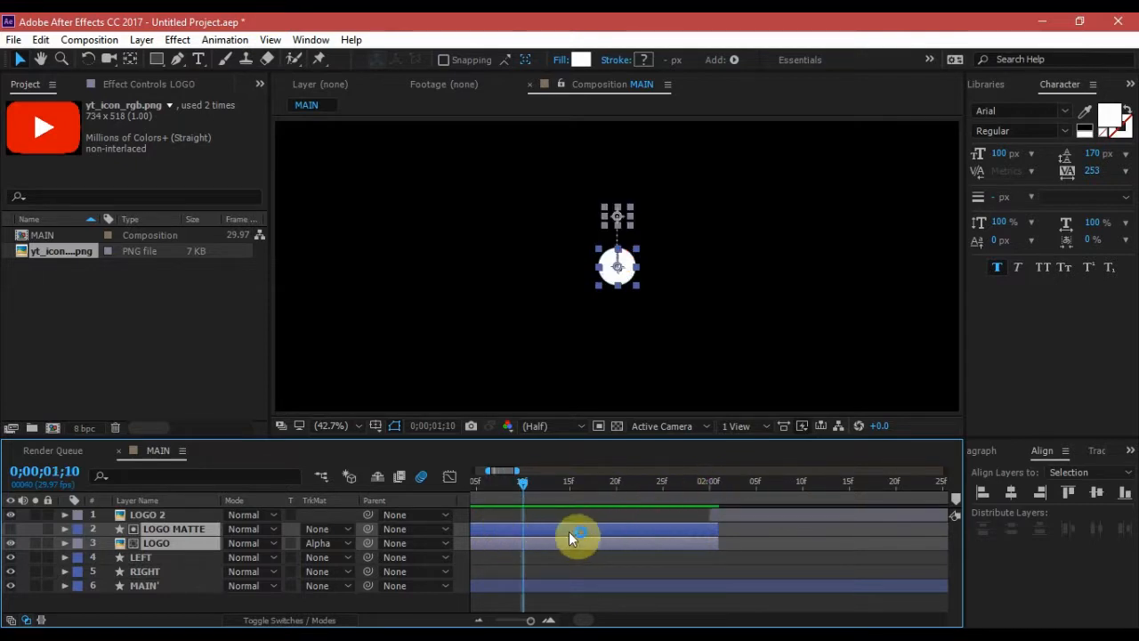
key("alt+bracketleft")
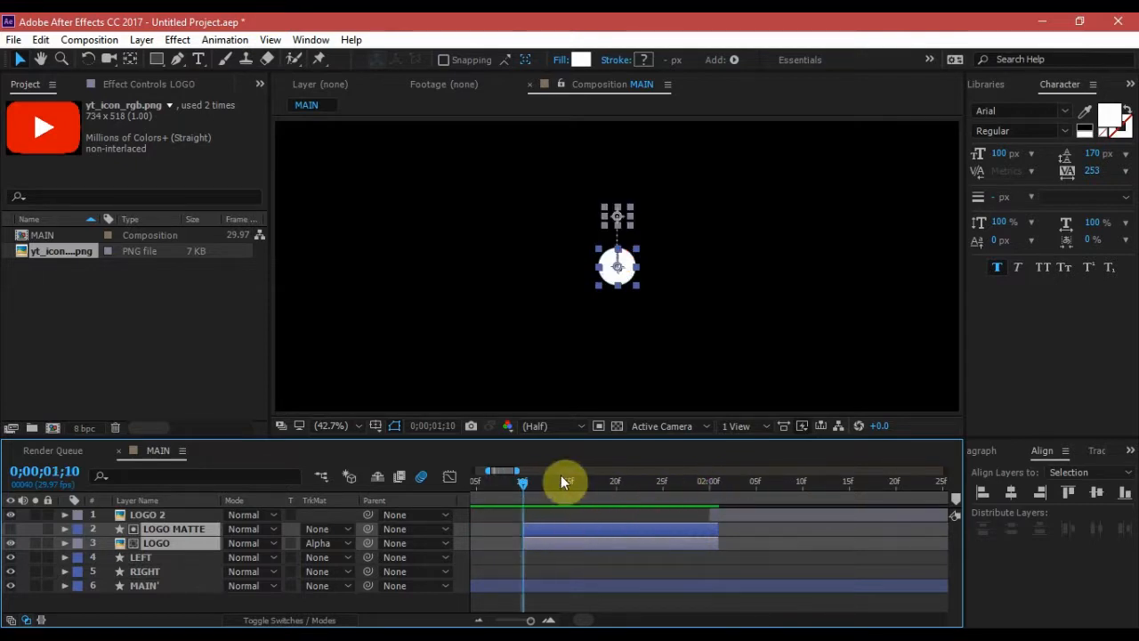
Step: Select the LOGO 2 layer and add a Scale keyframe for it at 0;00;02;20
left_click_drag(525, 484, 739, 488)
left_click(755, 514)
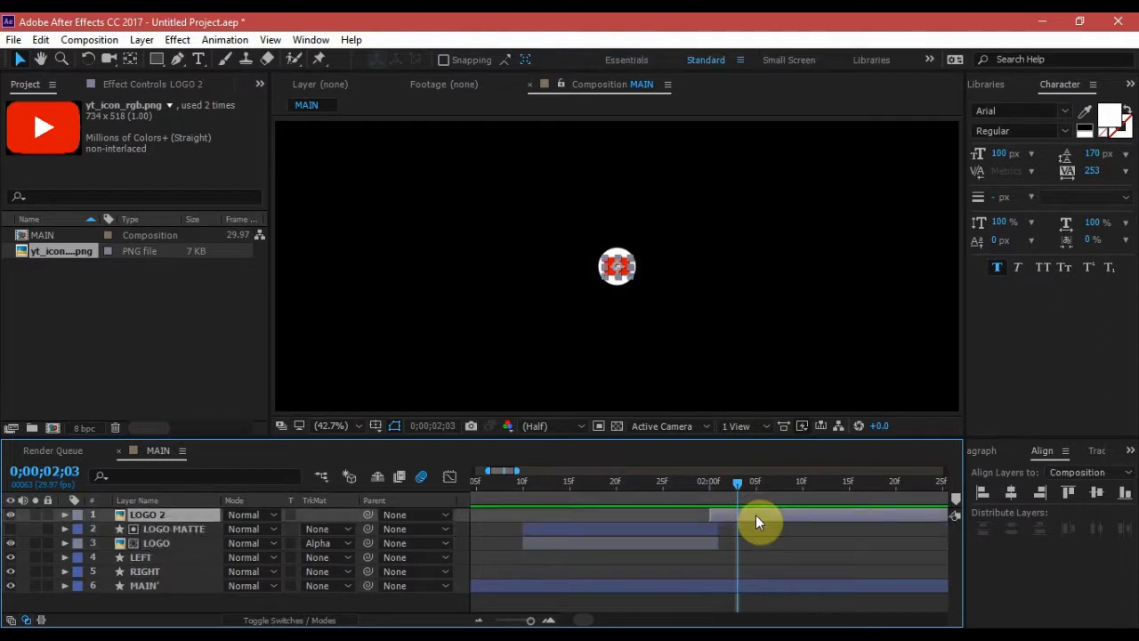
left_click(254, 603)
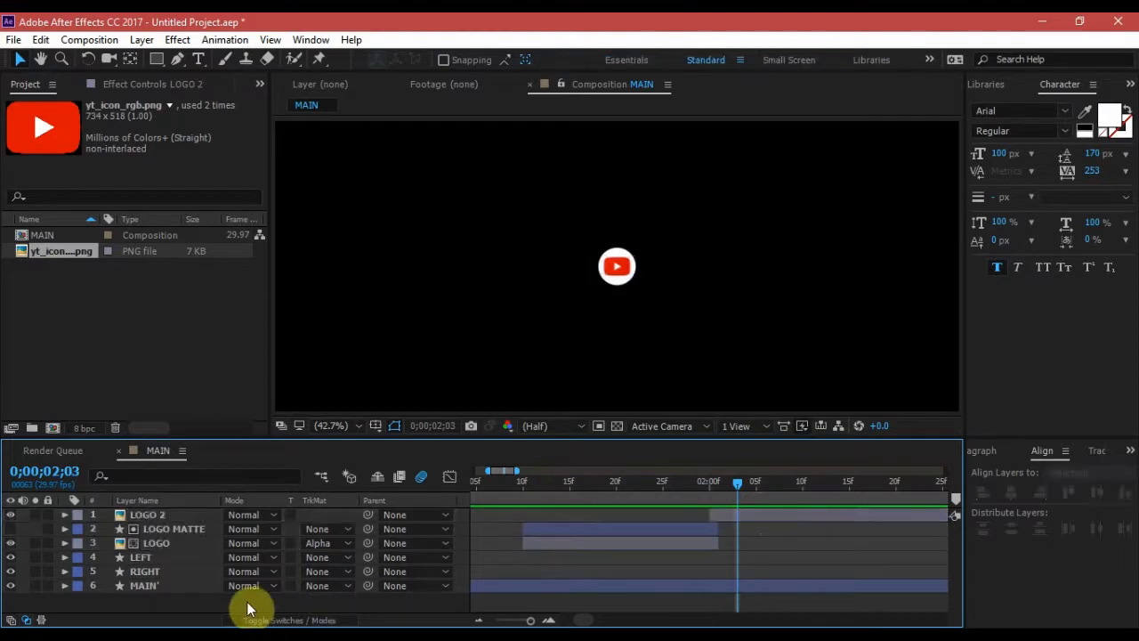
left_click(160, 520)
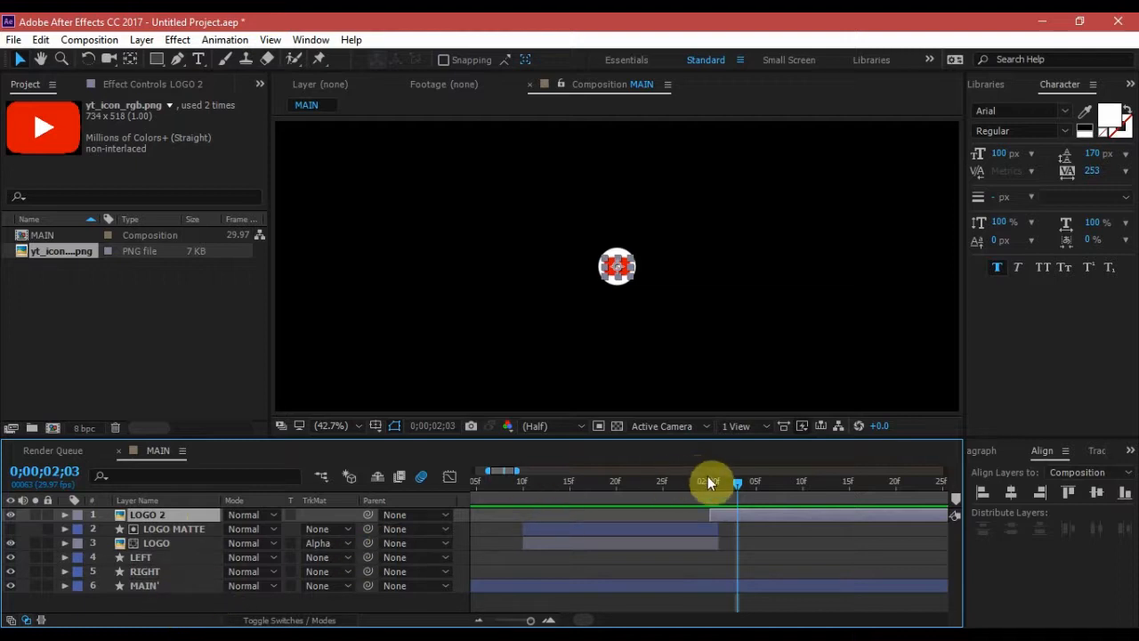
left_click_drag(487, 471, 433, 486)
key("space")
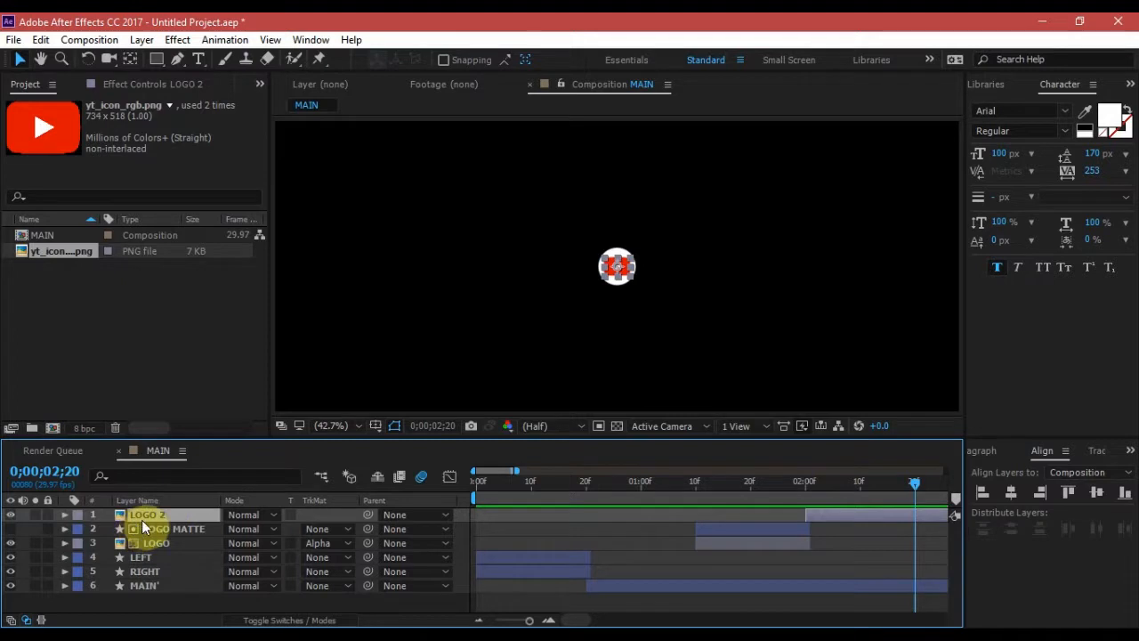
key("s")
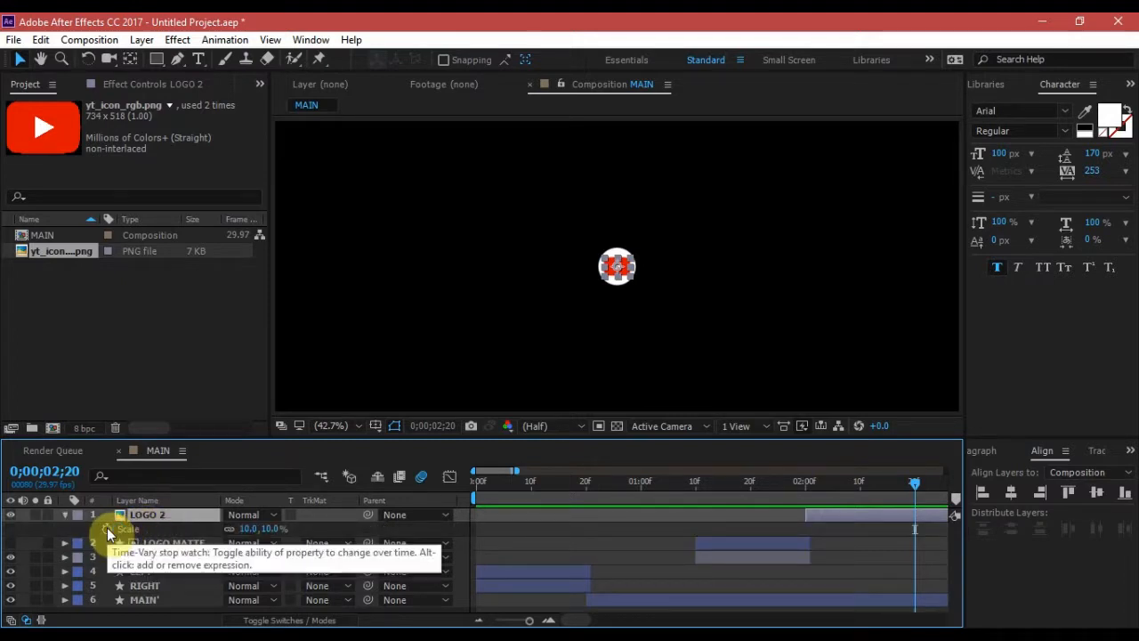
left_click(107, 529)
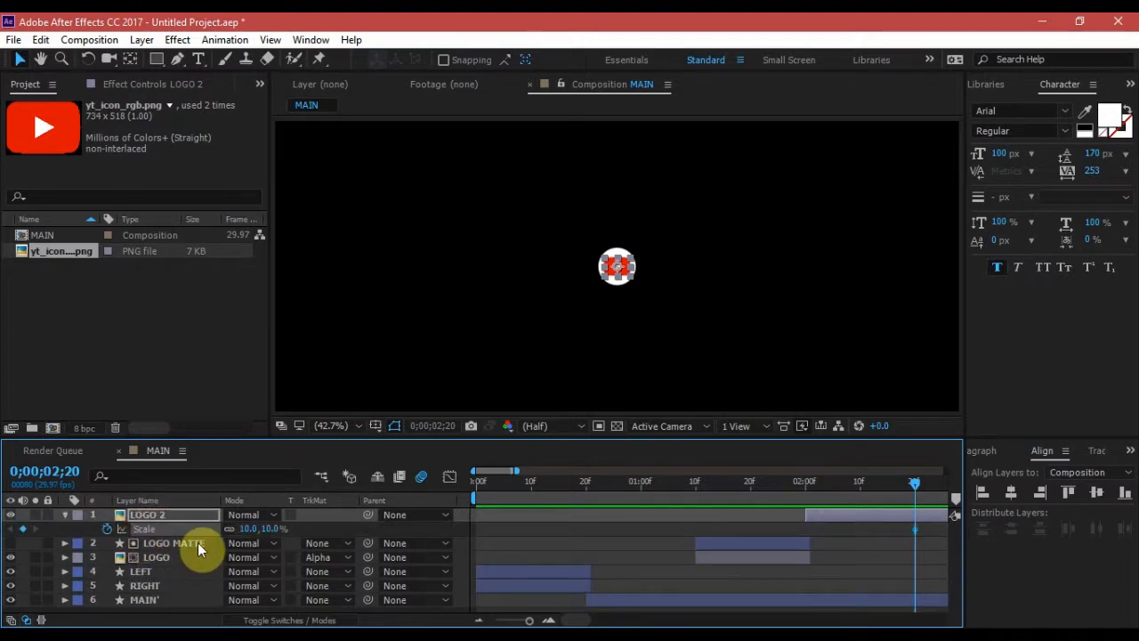
Step: At 0;00;03;10, set the LOGO 2 Scale to 30%, and reduce it to 25%
key("space")
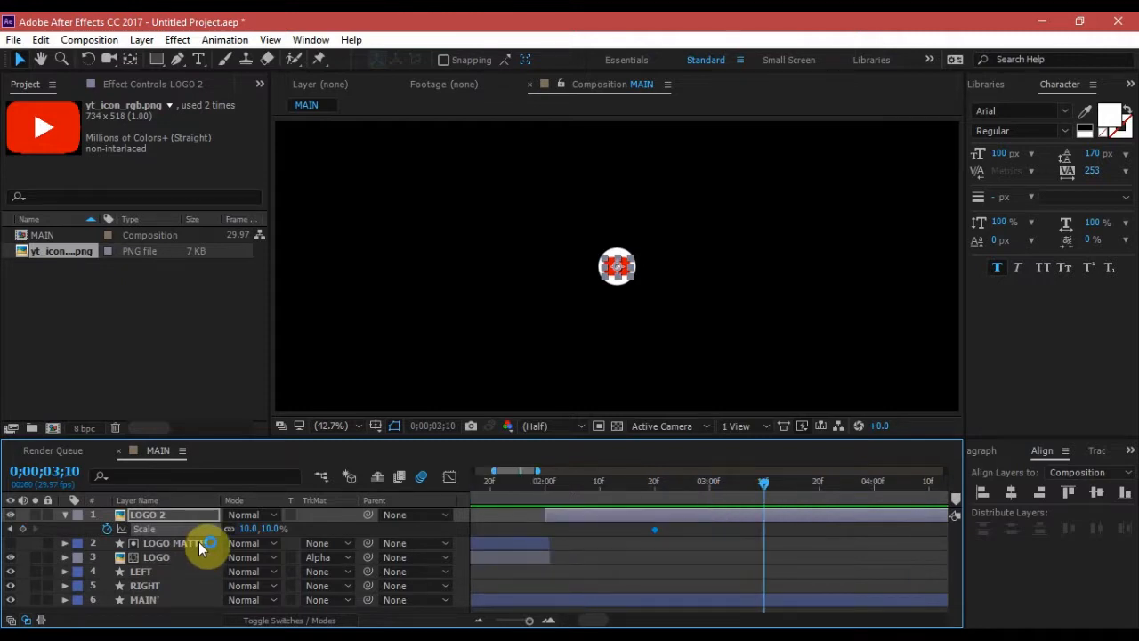
left_click(248, 529)
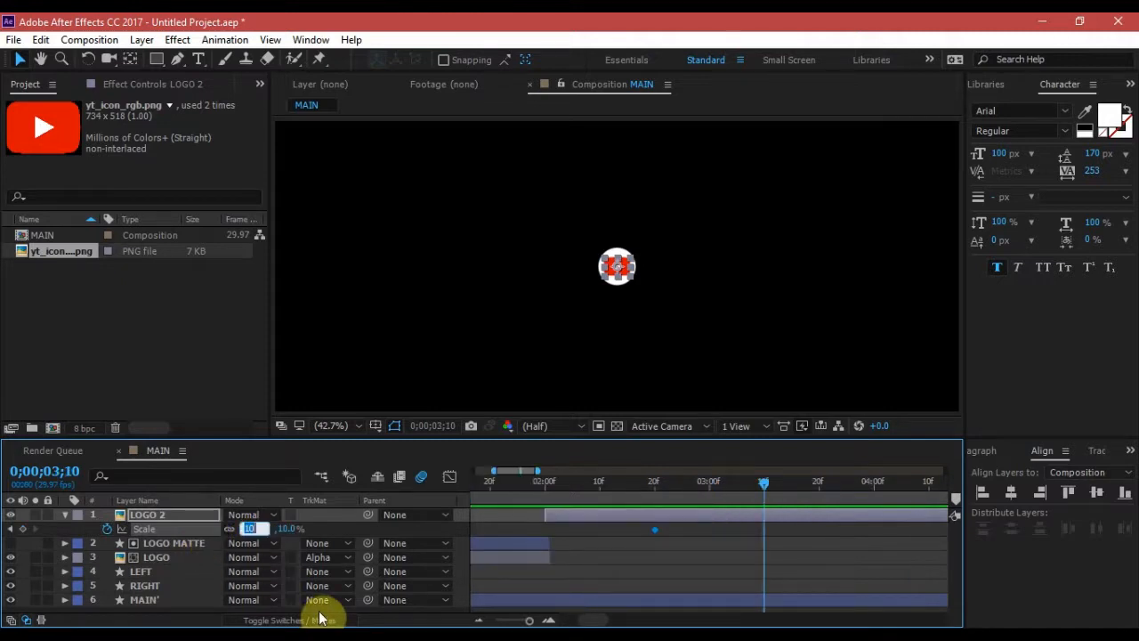
type("30")
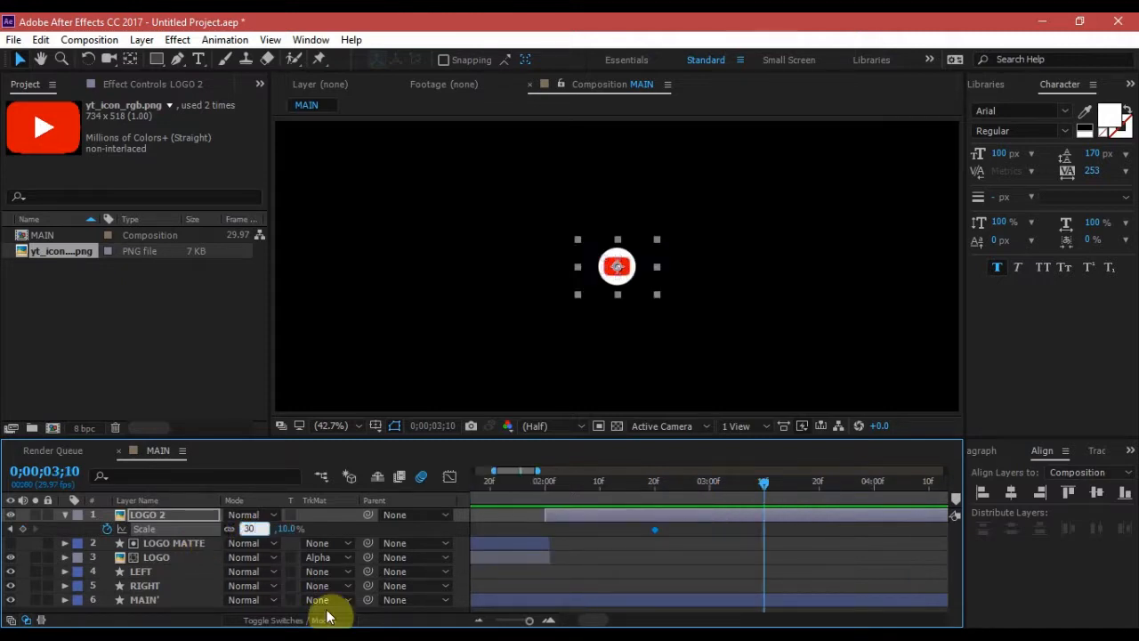
key("Return")
left_click(271, 528)
type("25")
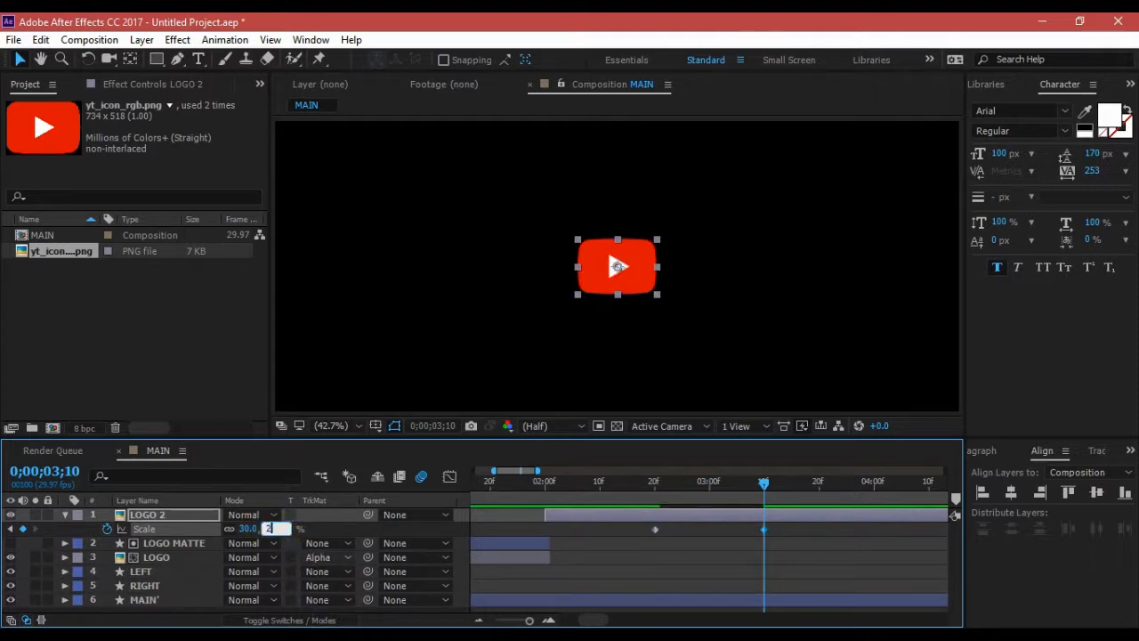
key("Return")
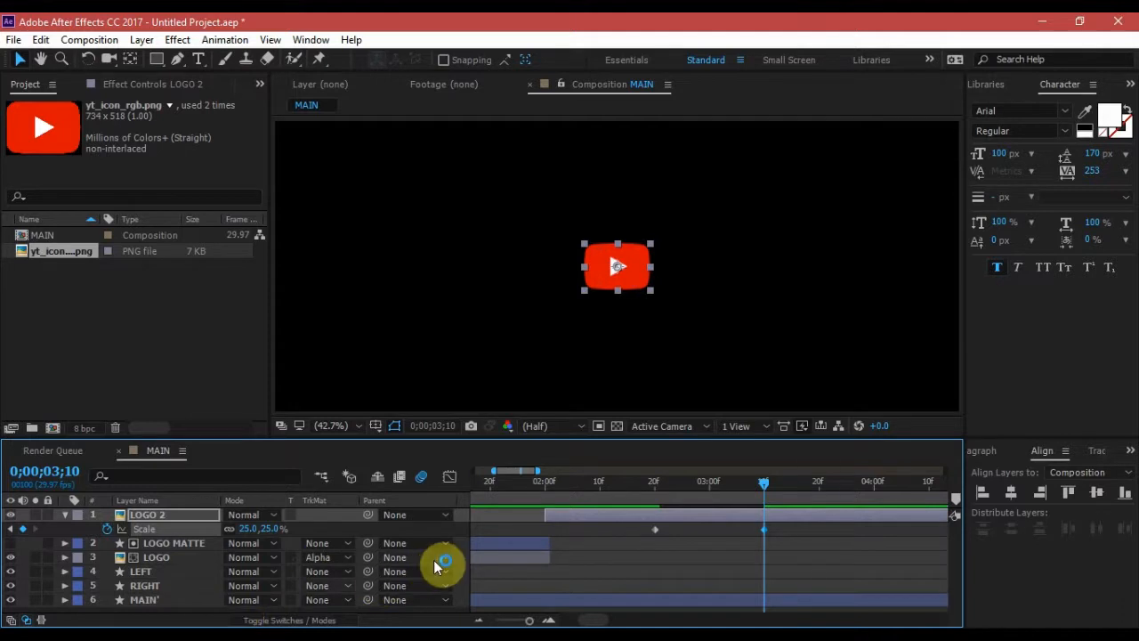
Step: Apply Easy Ease to both LOGO 2 Scale keyframes and show their speed curve in the Graph Editor
left_click(465, 547)
left_click(772, 521)
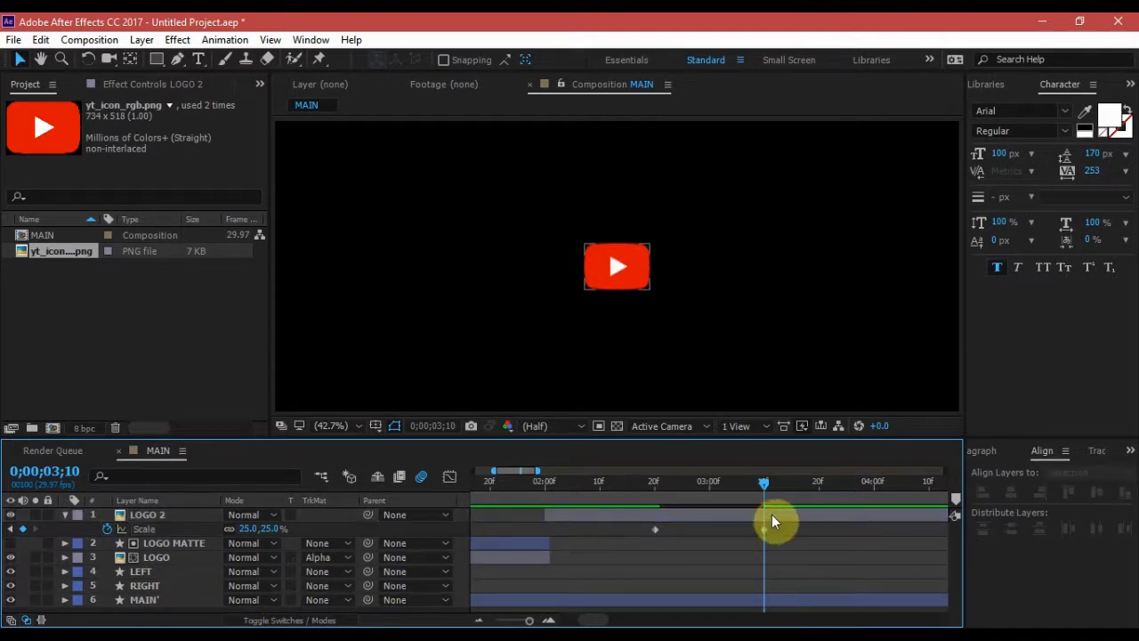
left_click_drag(785, 530, 648, 536)
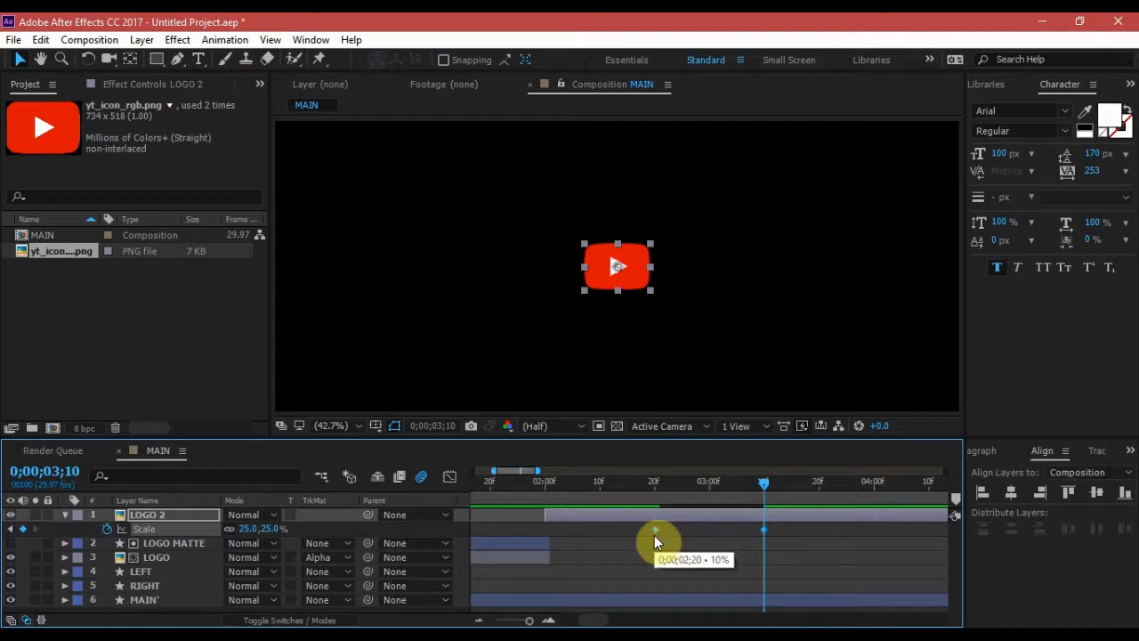
key("F9")
left_click(448, 480)
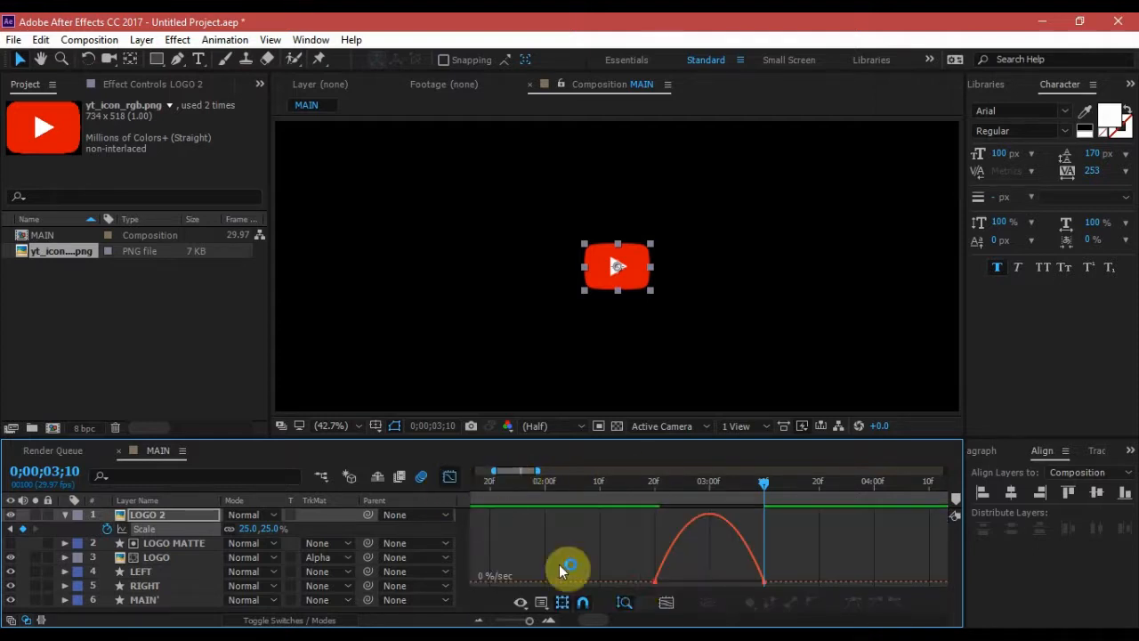
Step: Lengthen the easing at both ends of the LOGO 2 Scale speed curve, leave the Graph Editor, and scrub through the scaling
left_click(659, 569)
left_click_drag(675, 580, 695, 576)
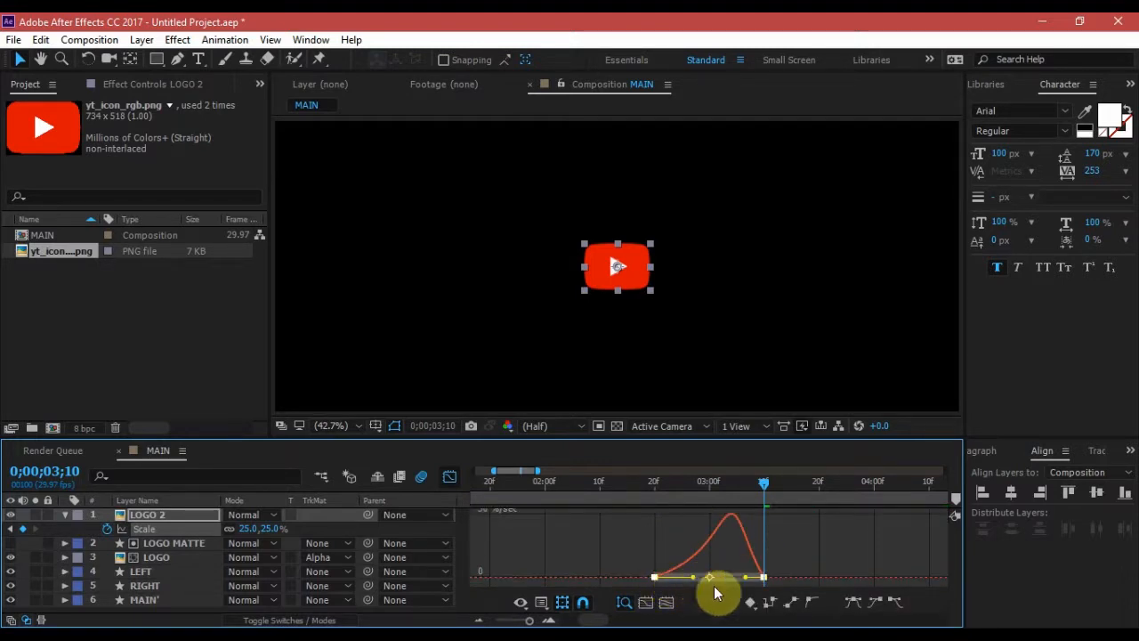
left_click_drag(748, 577, 747, 579)
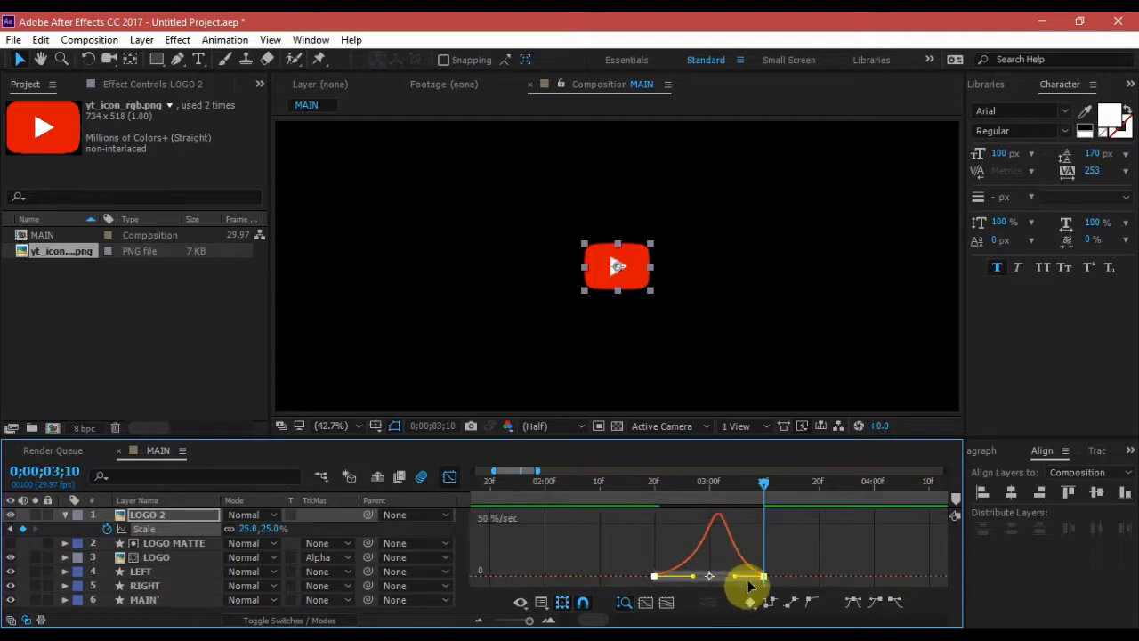
left_click(449, 479)
left_click(656, 531)
left_click_drag(642, 477, 672, 492)
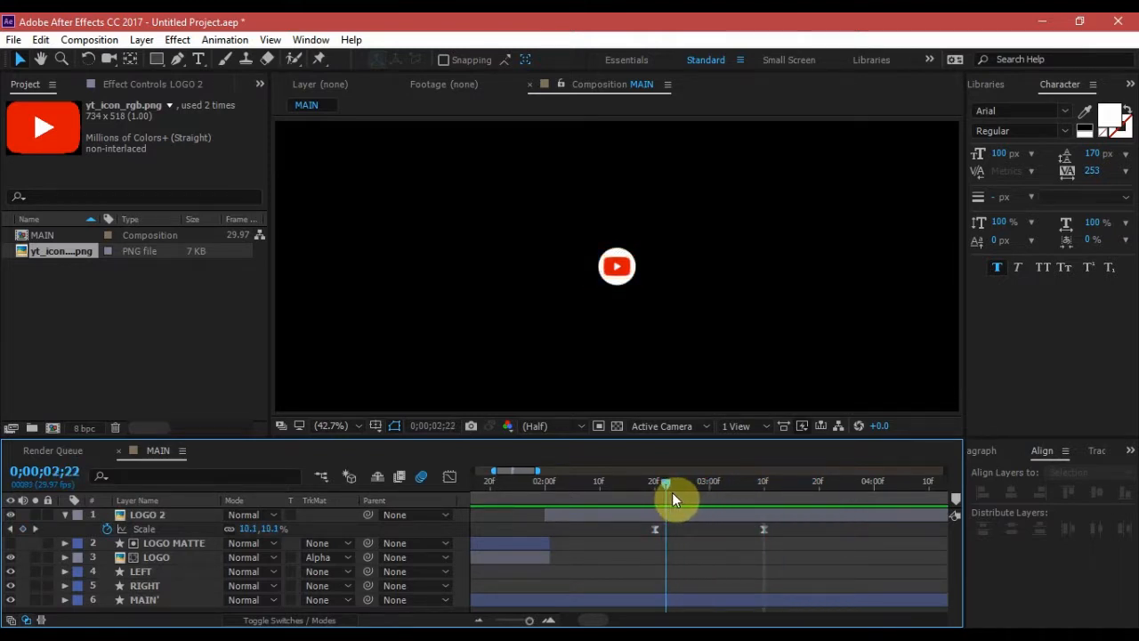
key("k")
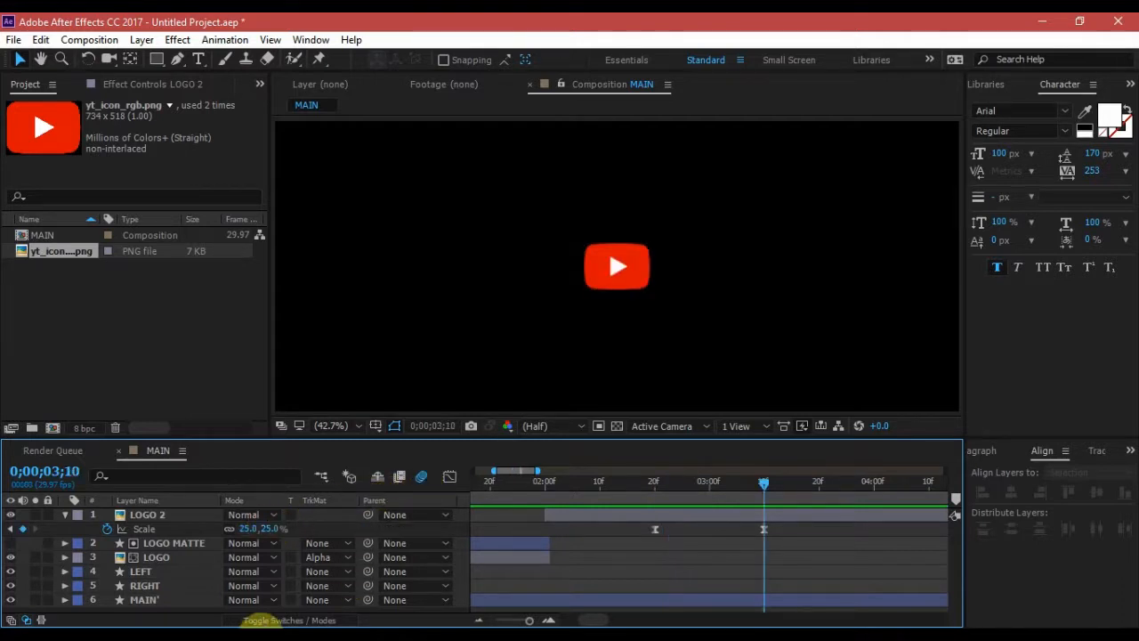
Step: Show the layer switches, enable motion blur for LOGO and LOGO 2, and collapse the LOGO 2 properties
left_click(281, 621)
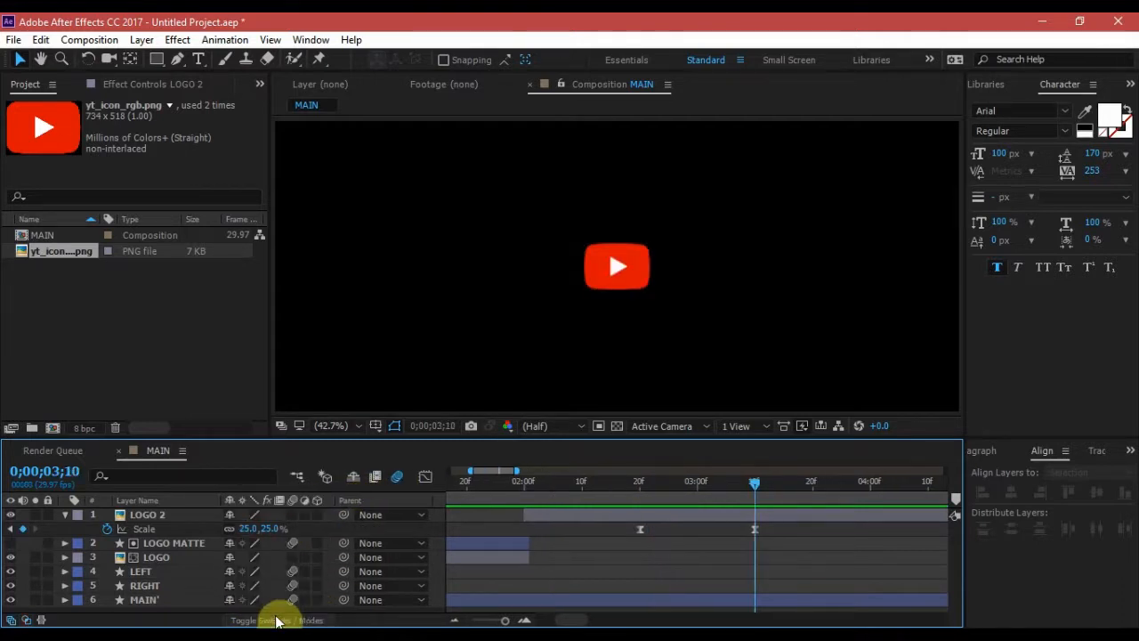
left_click(295, 558)
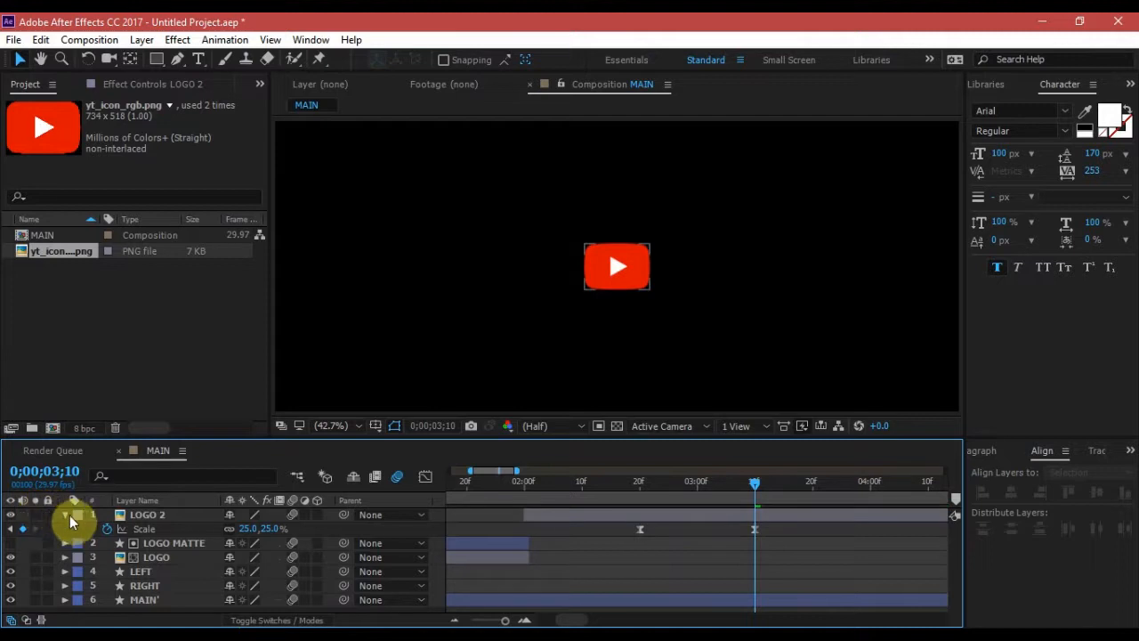
left_click(64, 515)
left_click(209, 606)
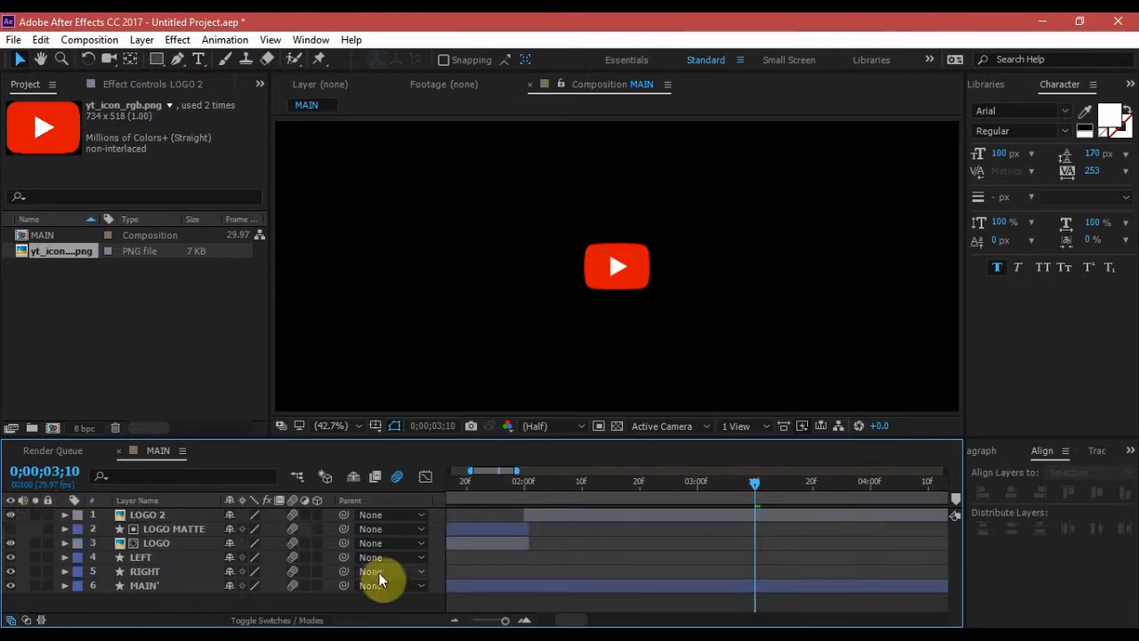
Step: Create a new text layer in the MAIN composition reading "THE LEARNING HUB" and leave text editing
right_click(343, 601)
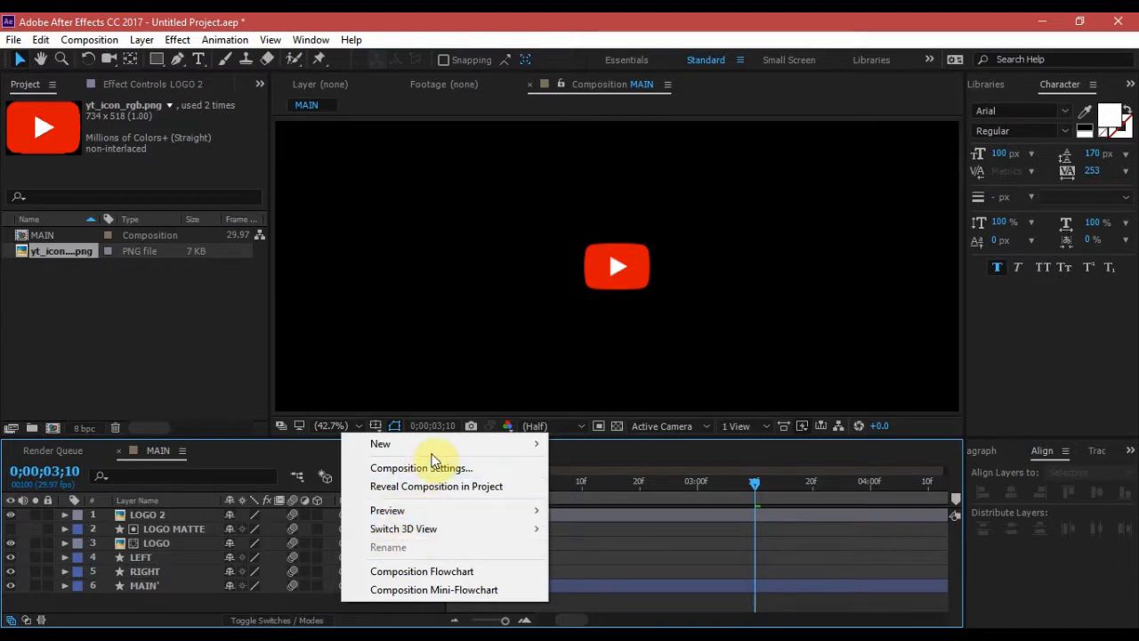
mouse_move(464, 443)
left_click(620, 560)
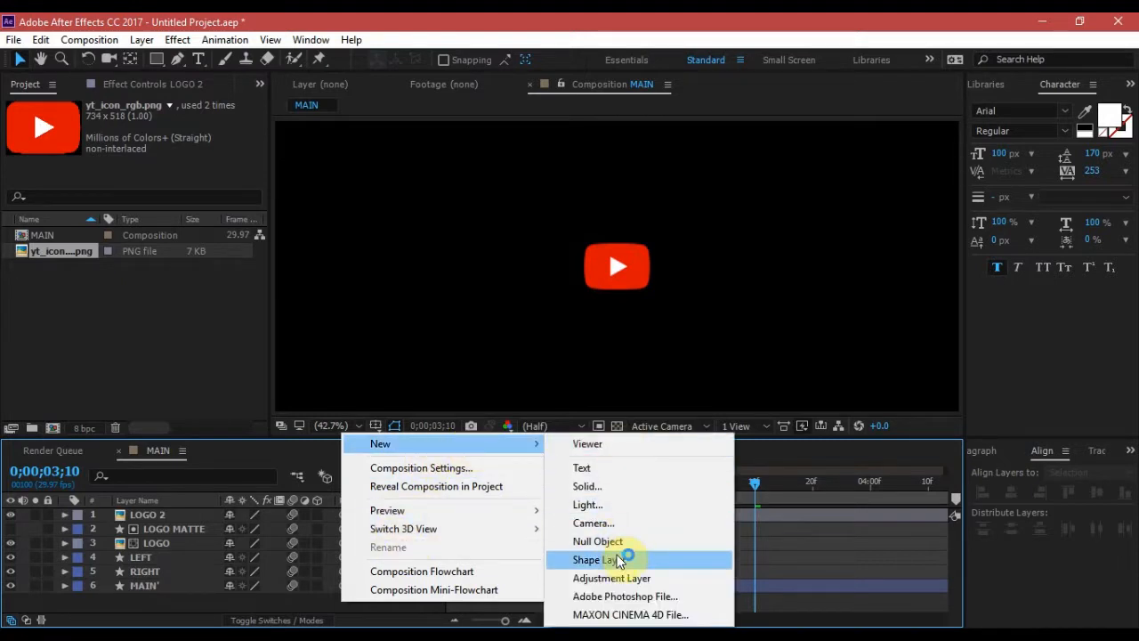
left_click(611, 468)
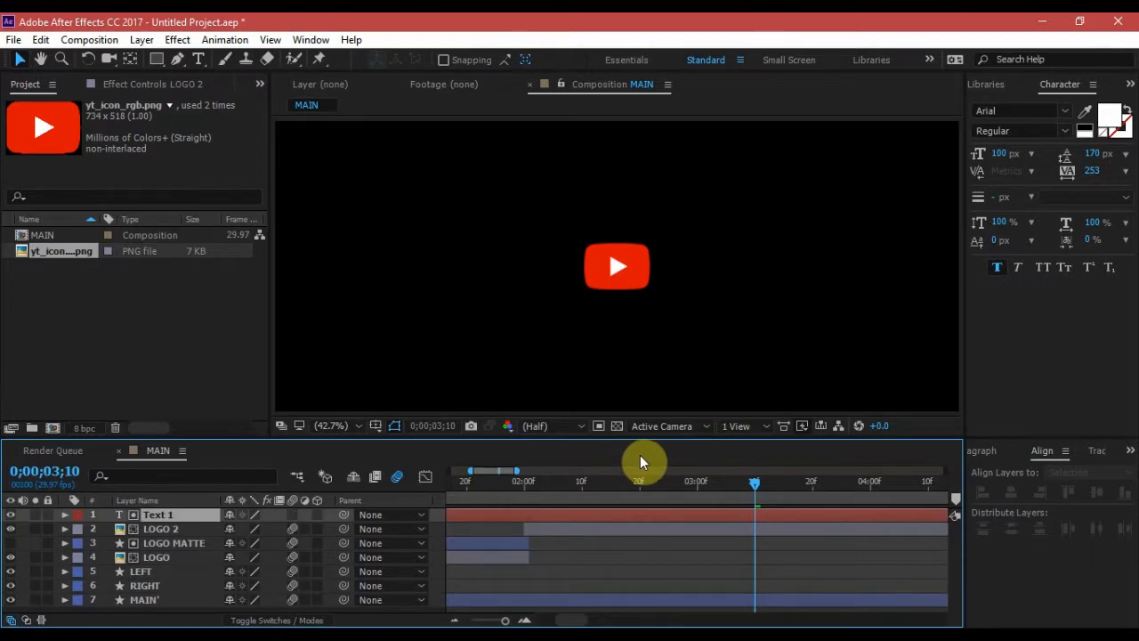
left_click(639, 317)
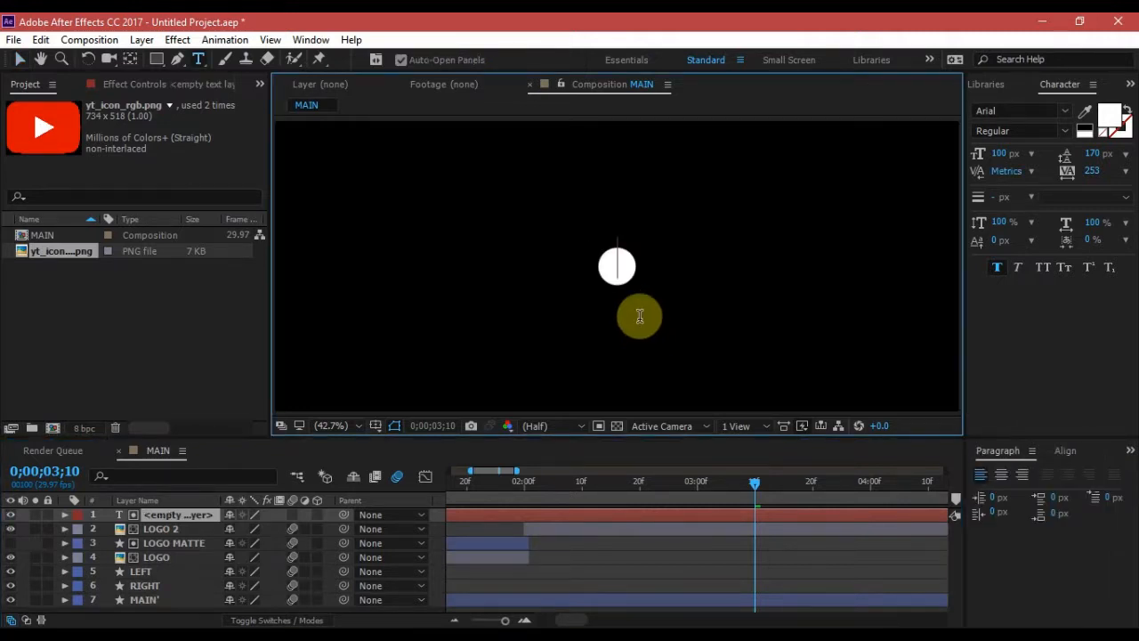
type("T")
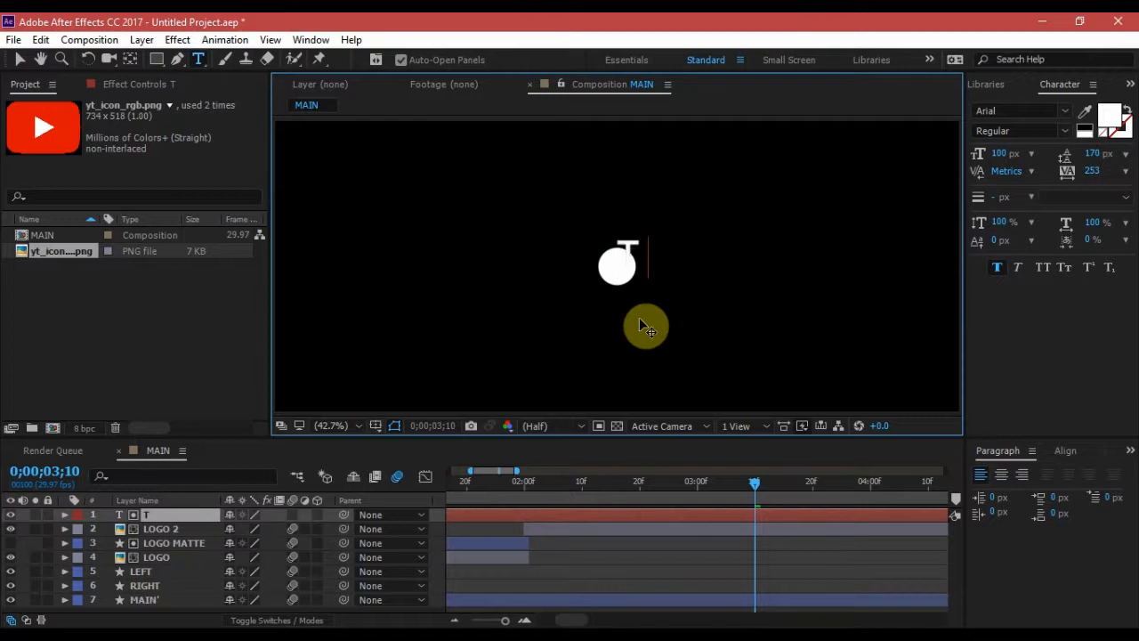
type("HE LE")
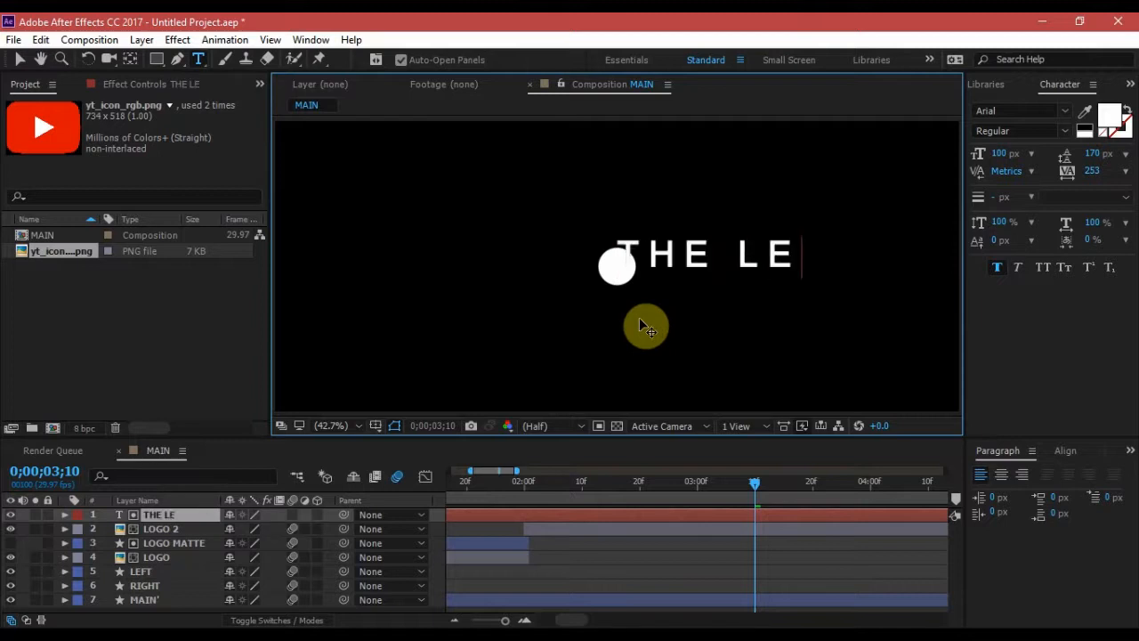
type("ARNING HUB")
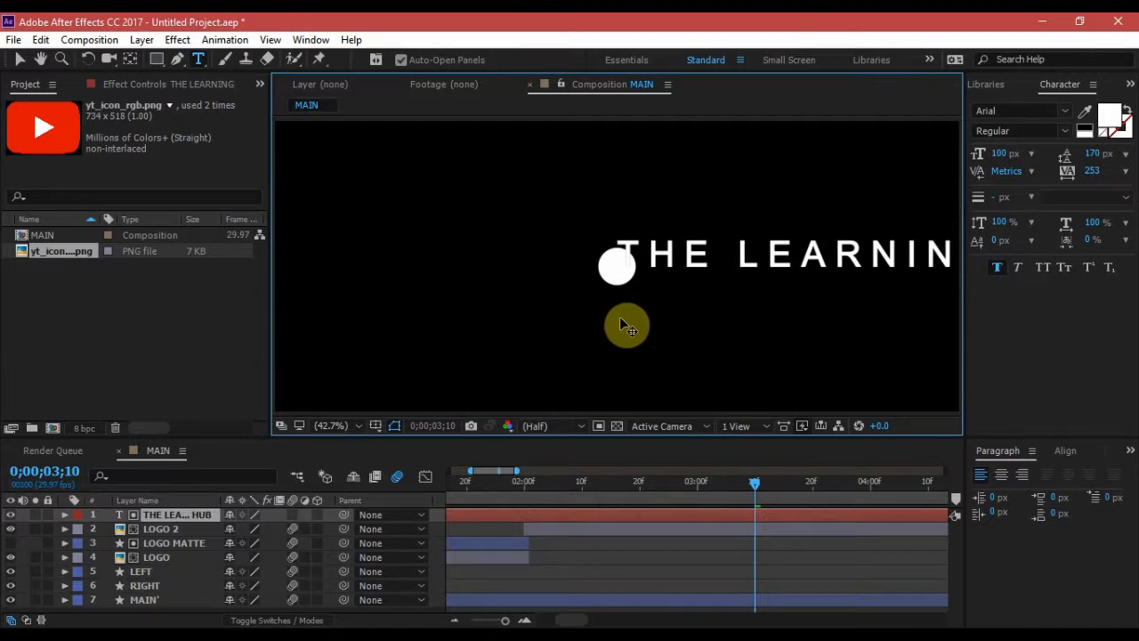
left_click(29, 65)
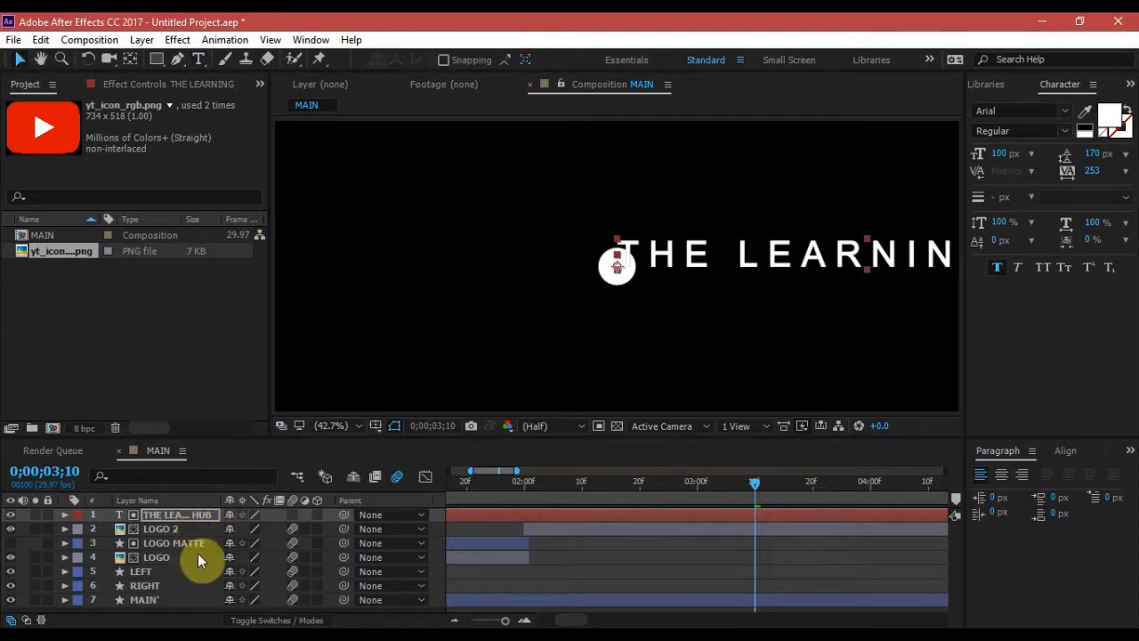
Step: Show the layer modes and set the LOGO 2 track matte to None so the new text no longer mattes it
left_click(198, 556)
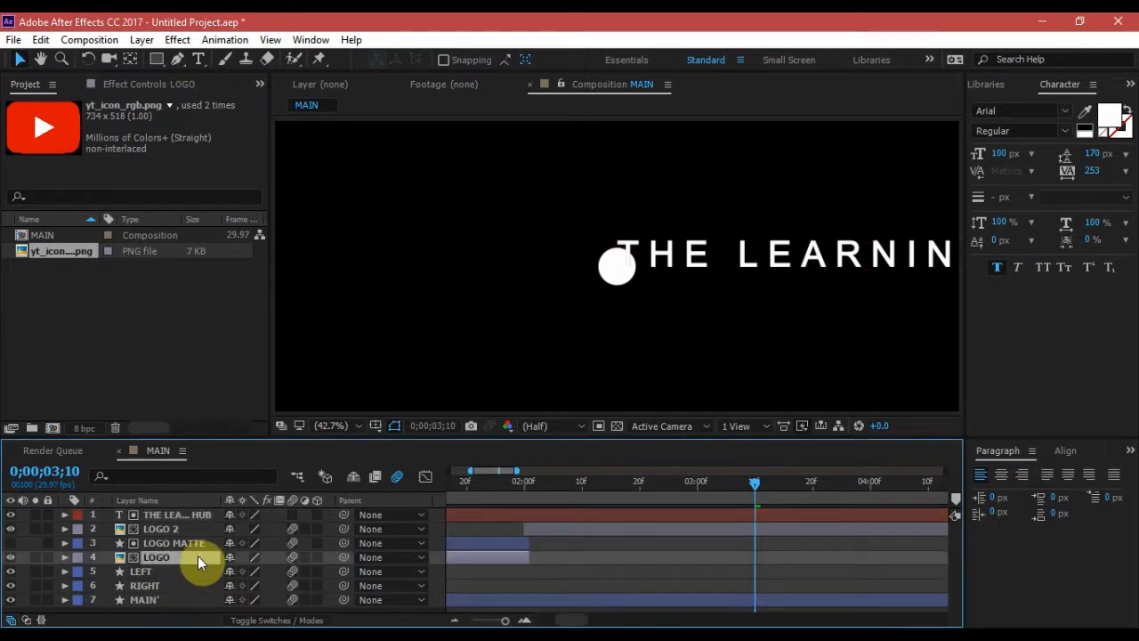
left_click(184, 527)
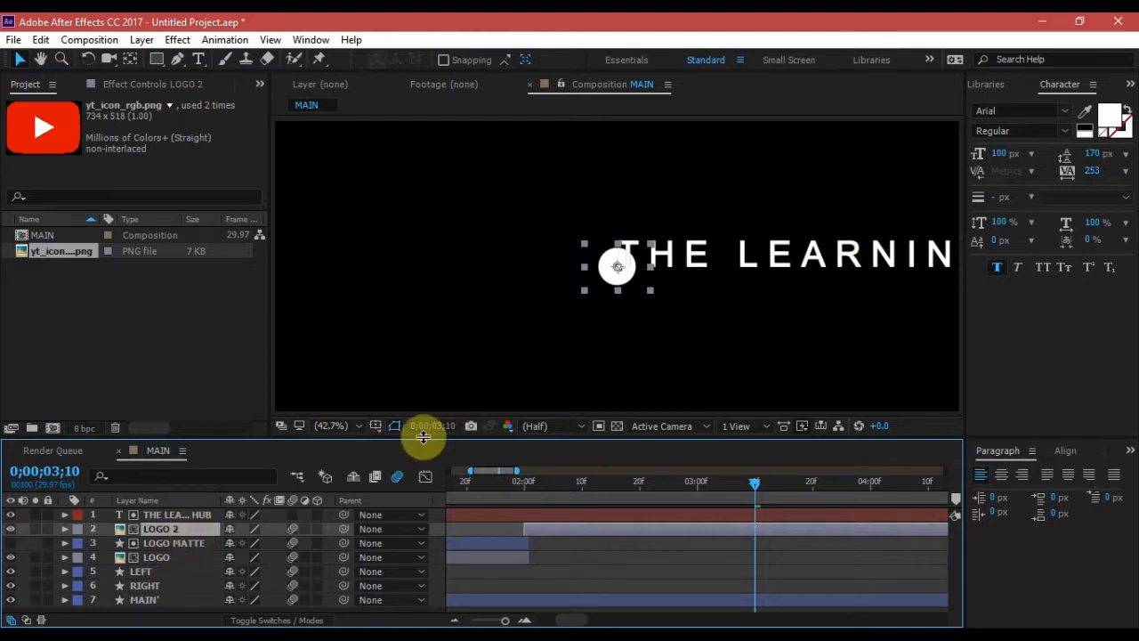
left_click(289, 620)
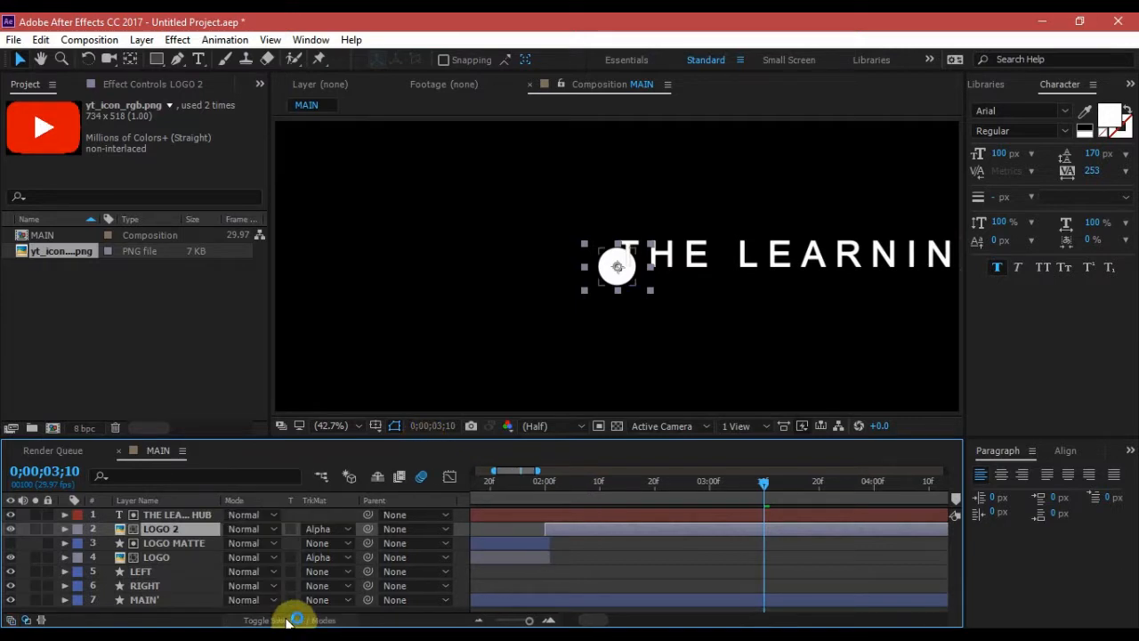
left_click(341, 529)
left_click(364, 433)
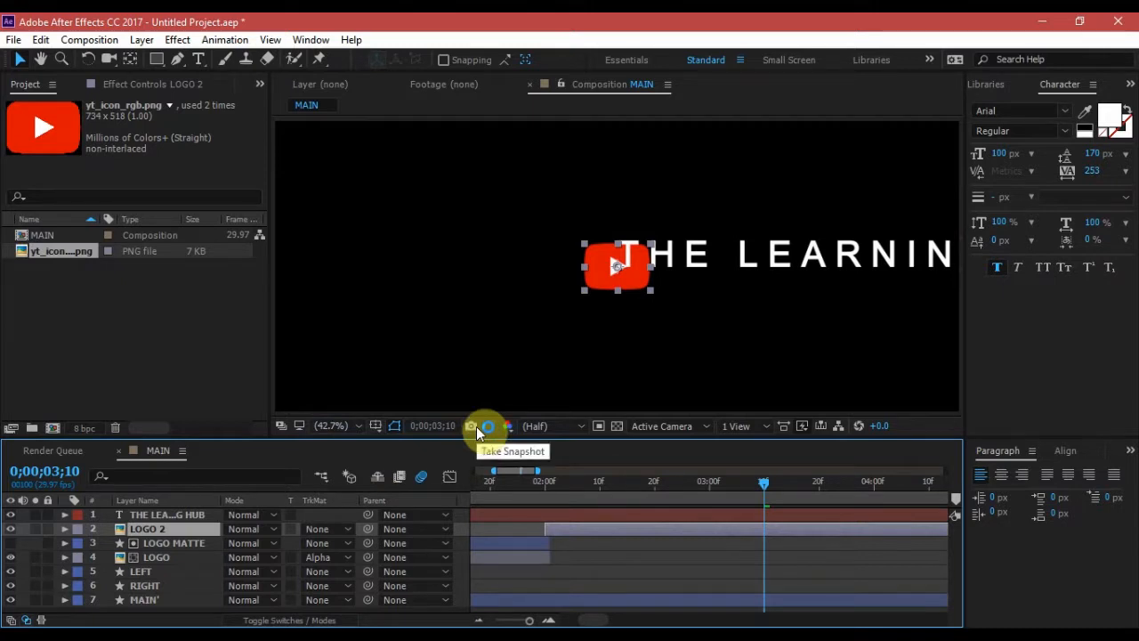
Step: Set the THE LEARNING HUB text's font size to 20 px and center the layer horizontally in the composition
left_click(184, 514)
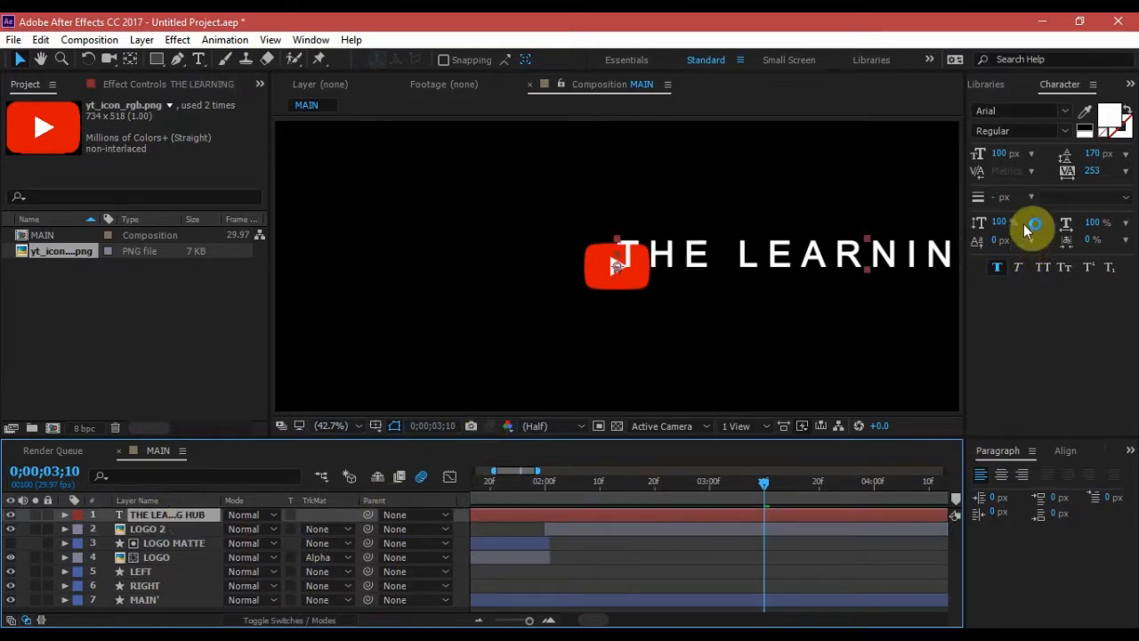
left_click(1001, 153)
type("20")
key("Return")
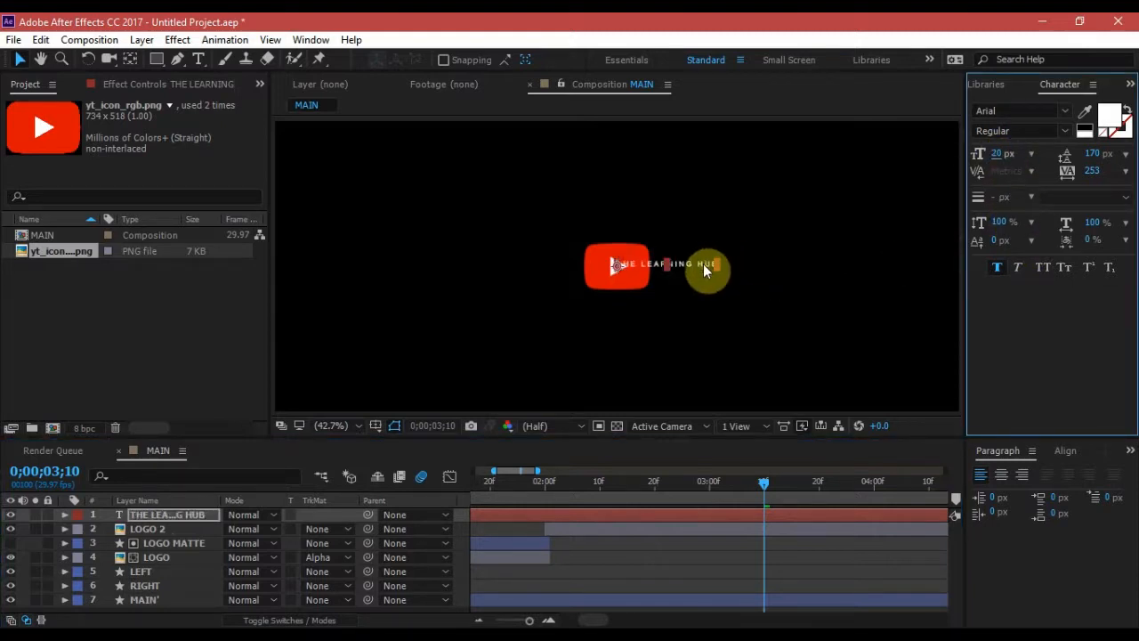
left_click(1066, 451)
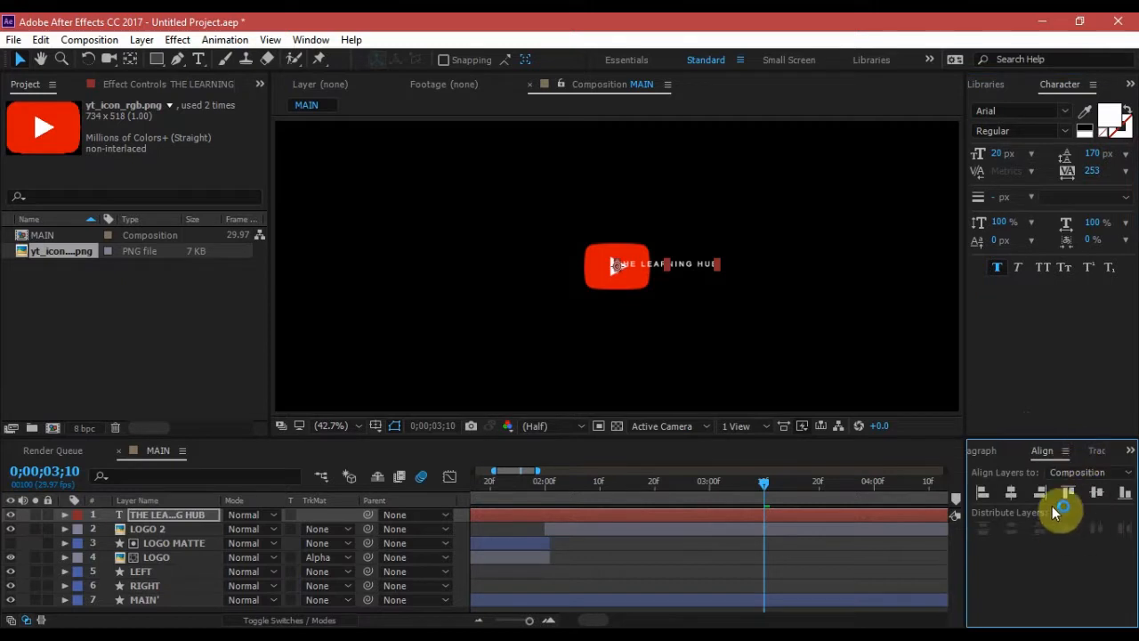
left_click(1012, 495)
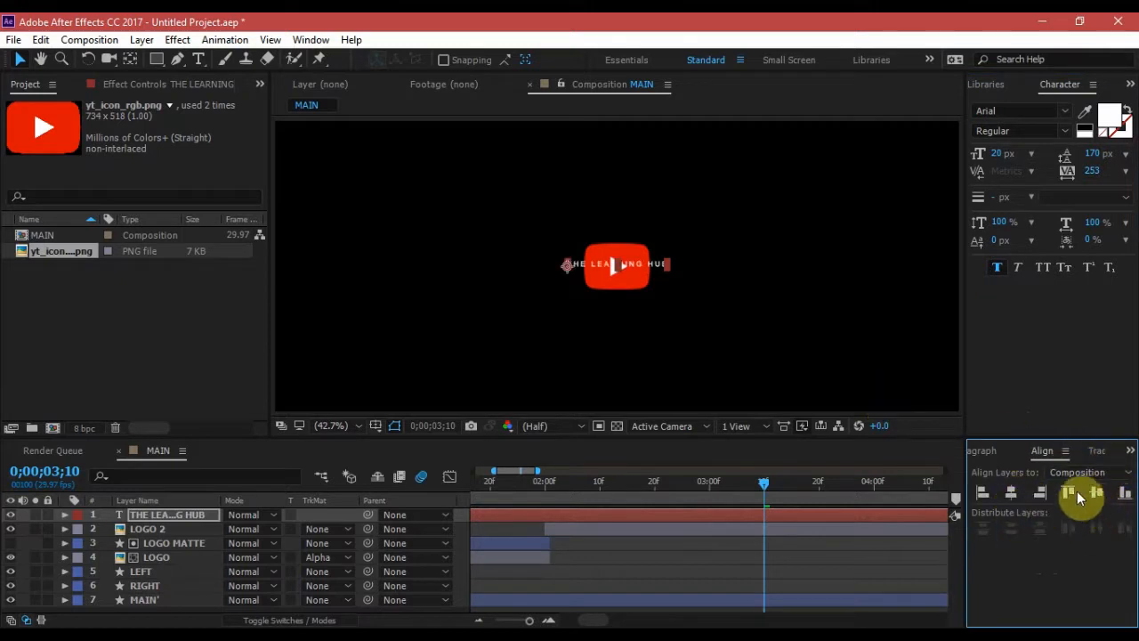